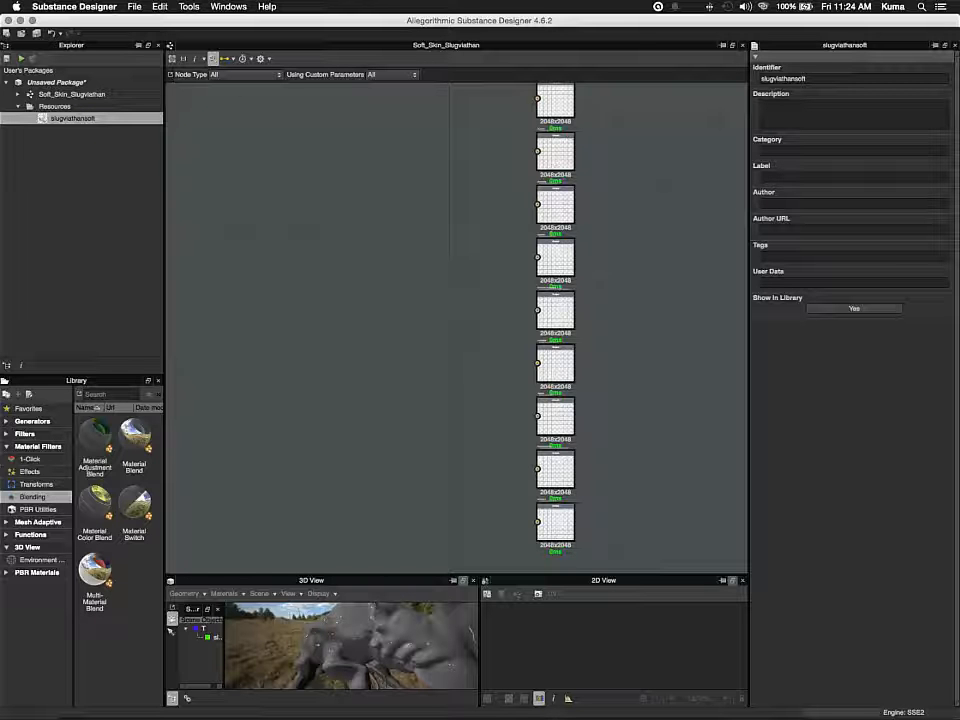
right_click(308, 191)
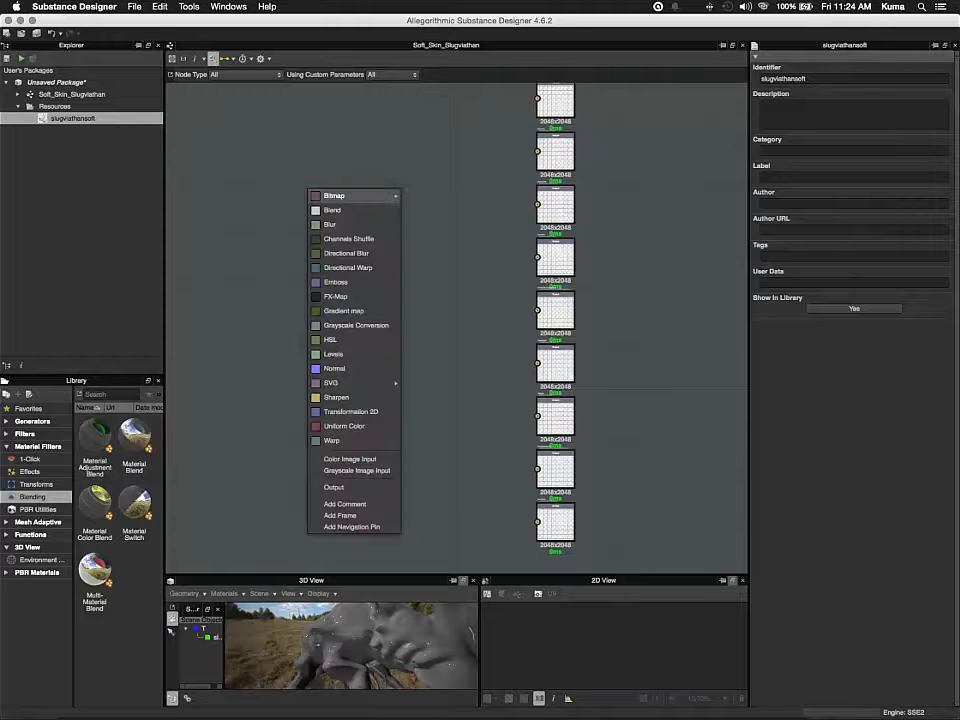
mouse_move(335, 196)
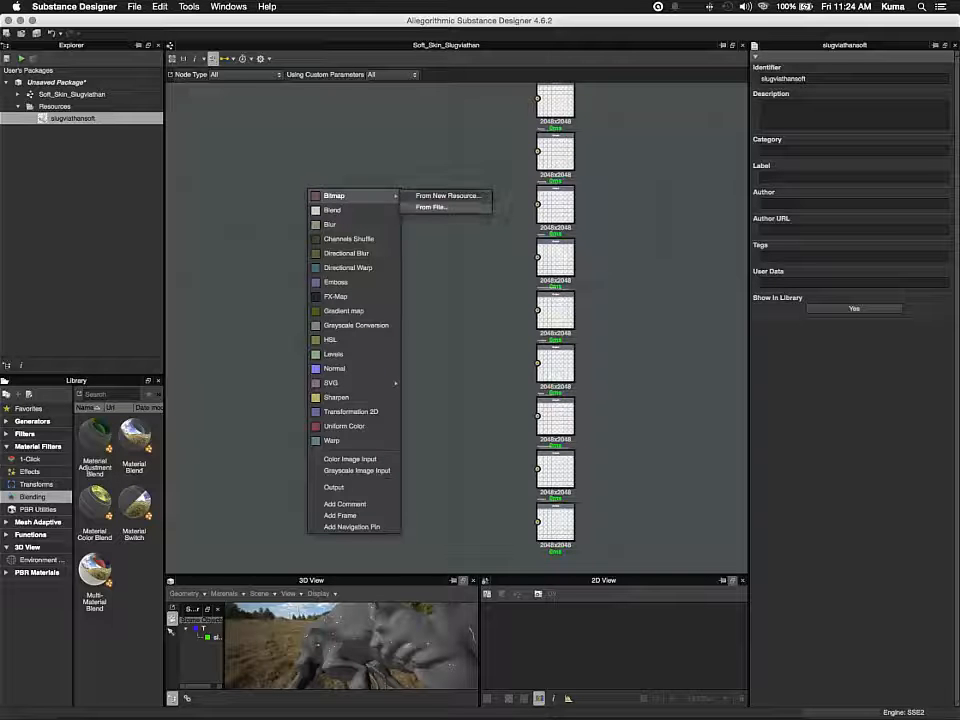
click(368, 158)
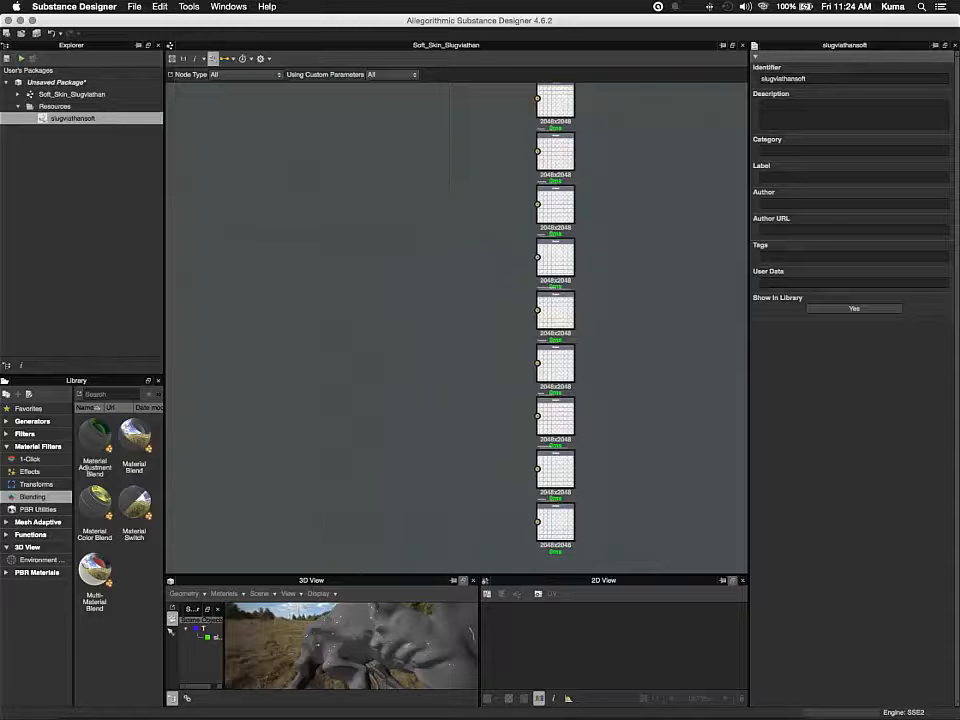
Add a Bitmap node from file, importing slugviathansoft_TXTR.tif from the substance work folder on the Desktop
right_click(368, 158)
mouse_move(394, 164)
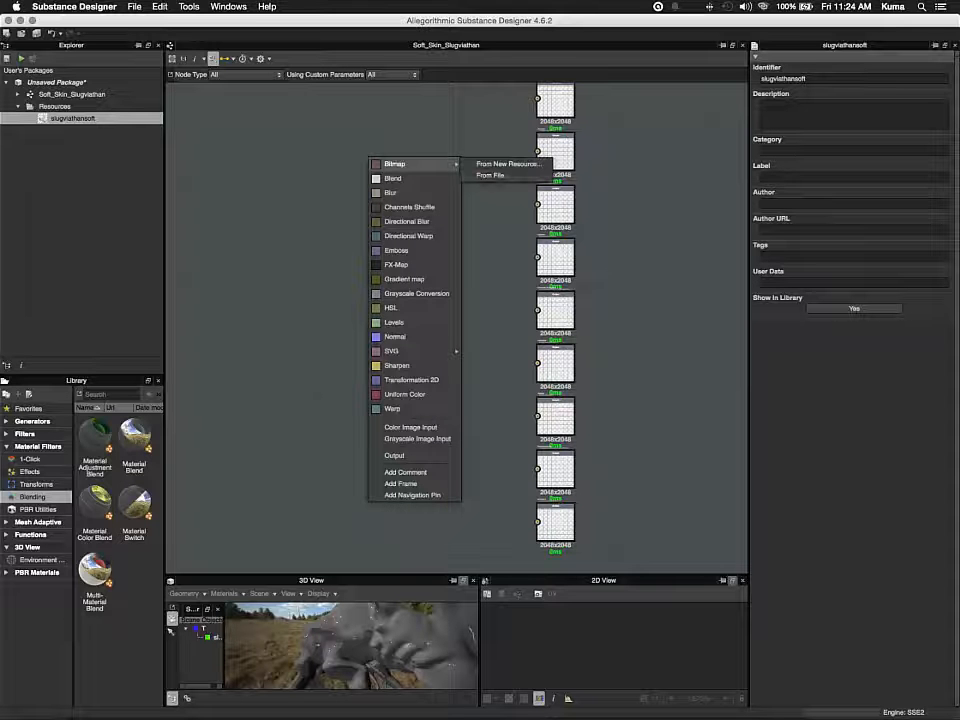
click(491, 175)
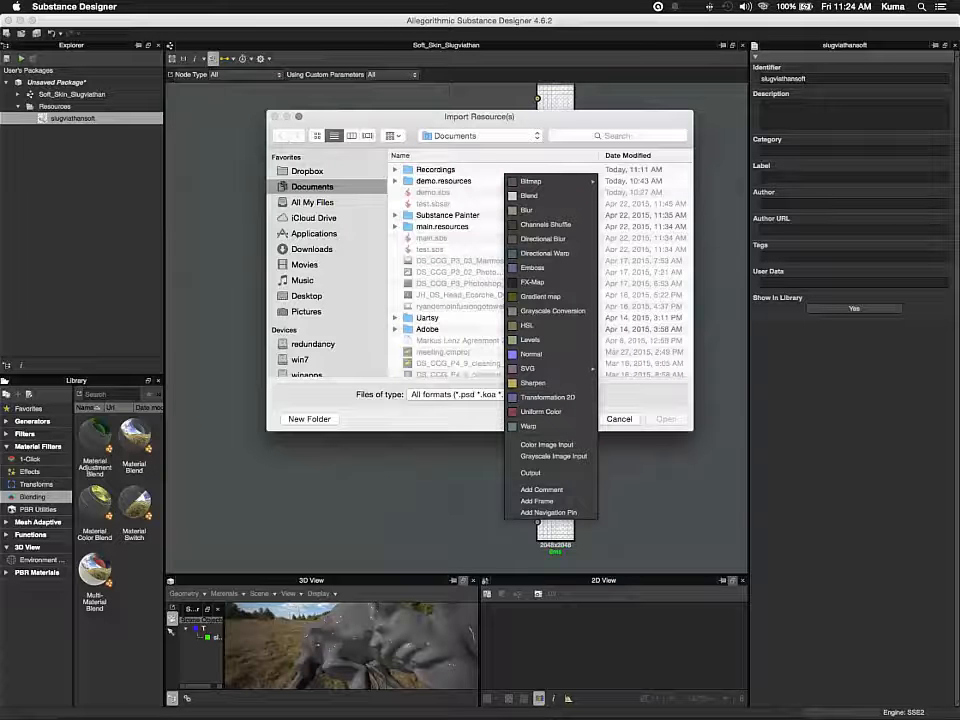
click(307, 296)
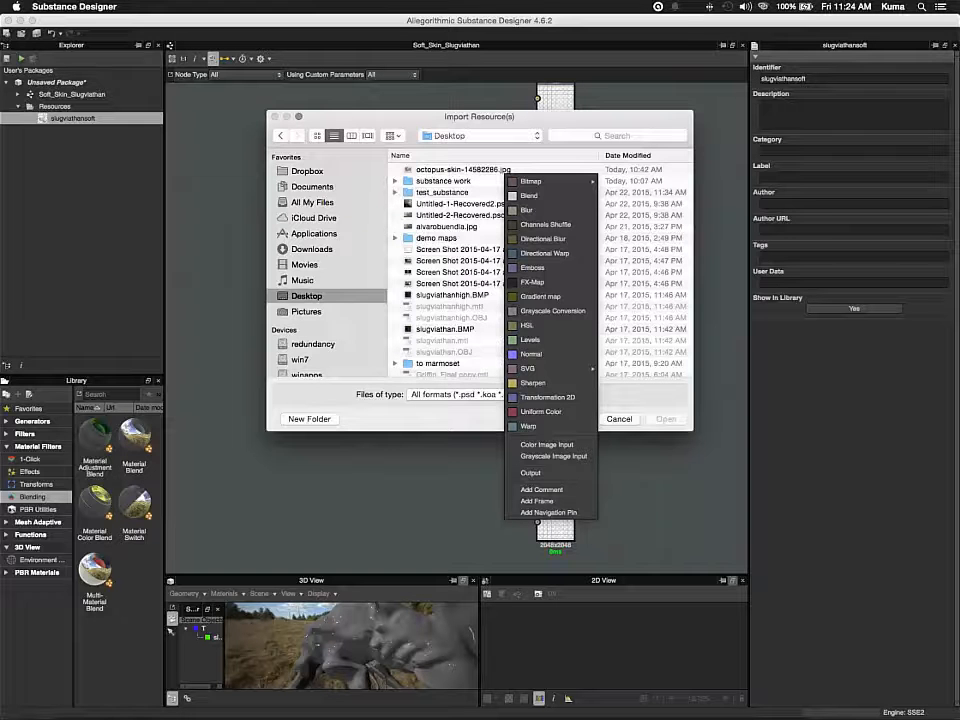
double_click(443, 181)
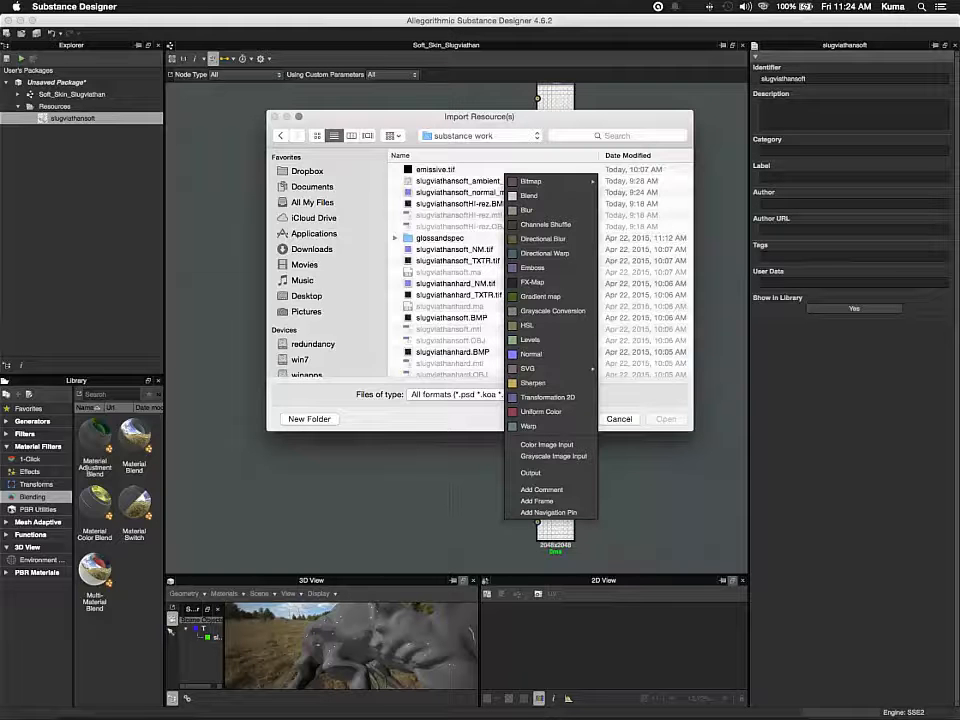
double_click(458, 261)
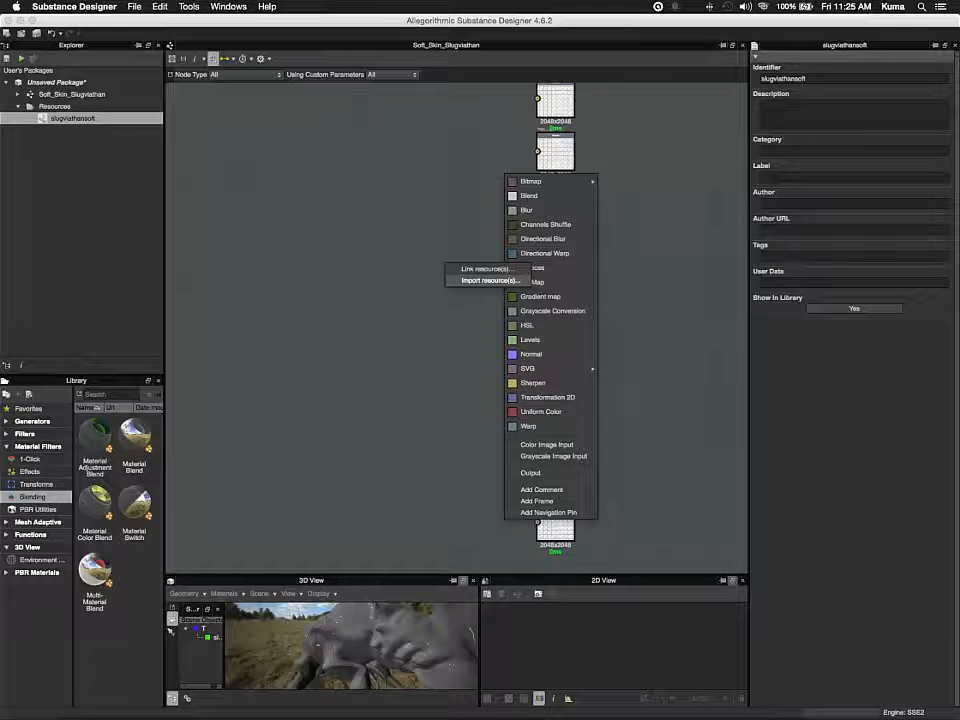
click(490, 281)
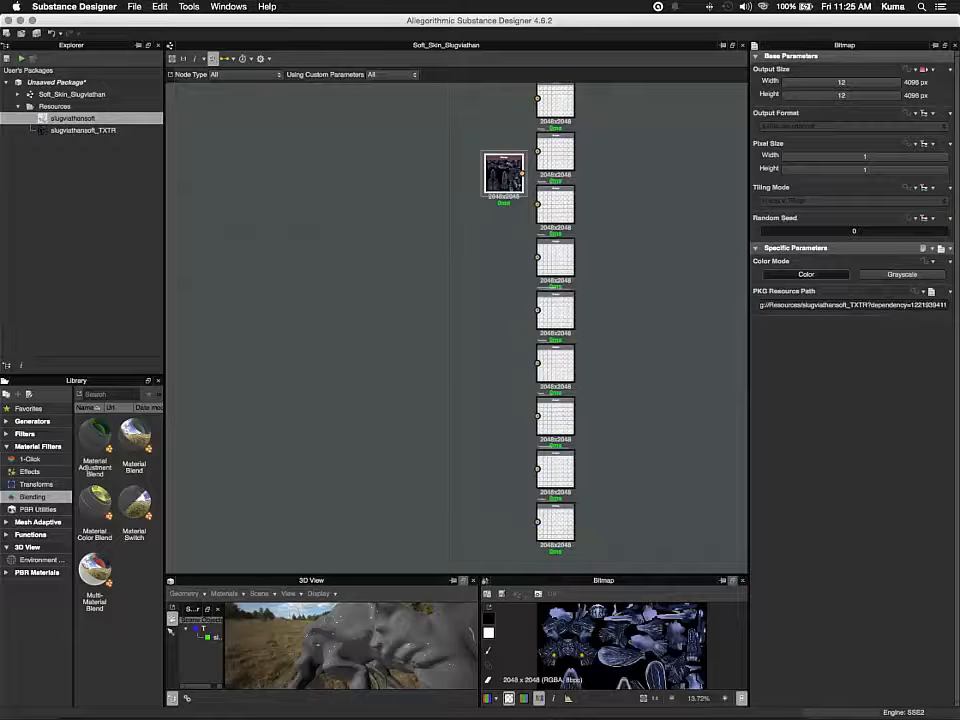
Move the new bitmap node to the left of the column of output nodes
drag(504, 172, 390, 150)
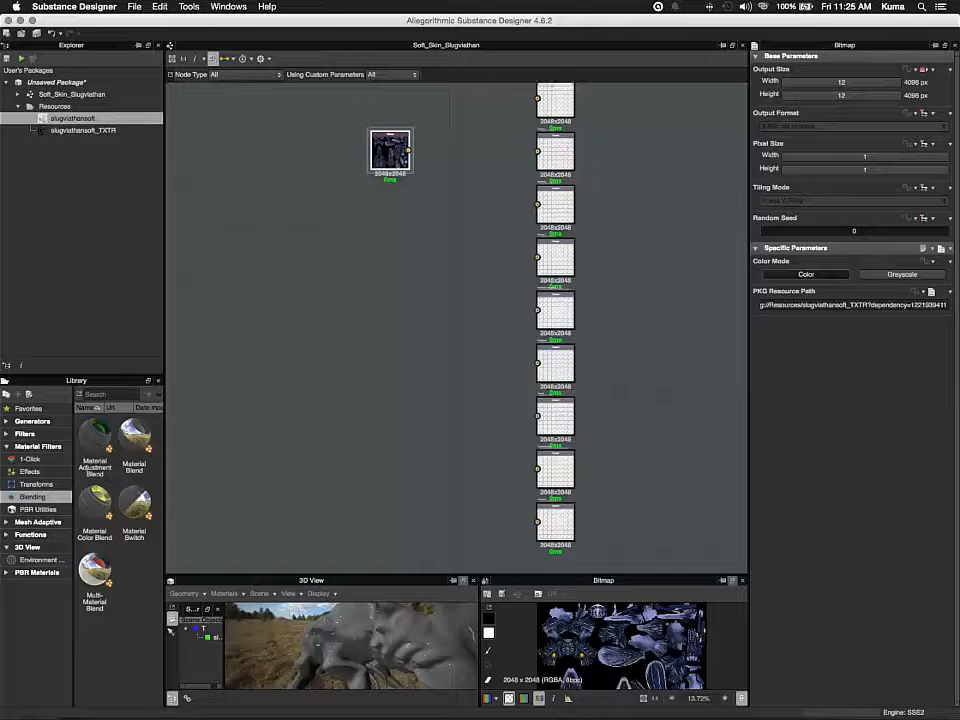
scroll(511, 150, down, 7)
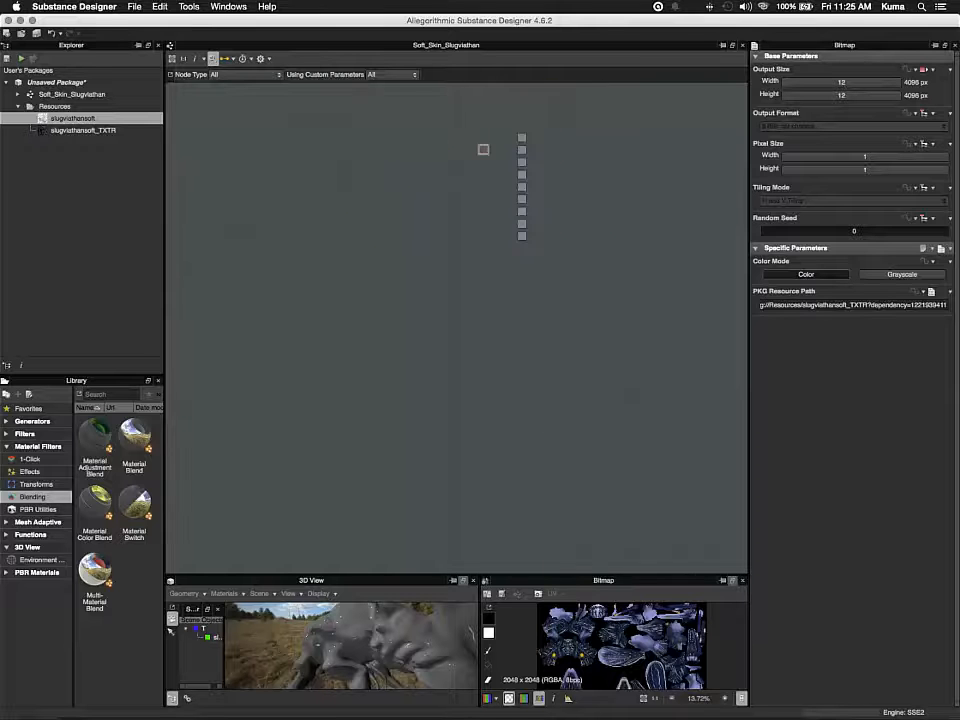
scroll(511, 150, up, 5)
Inspect the attributes of the diffuse, normal, specular and opacity output nodes
click(542, 114)
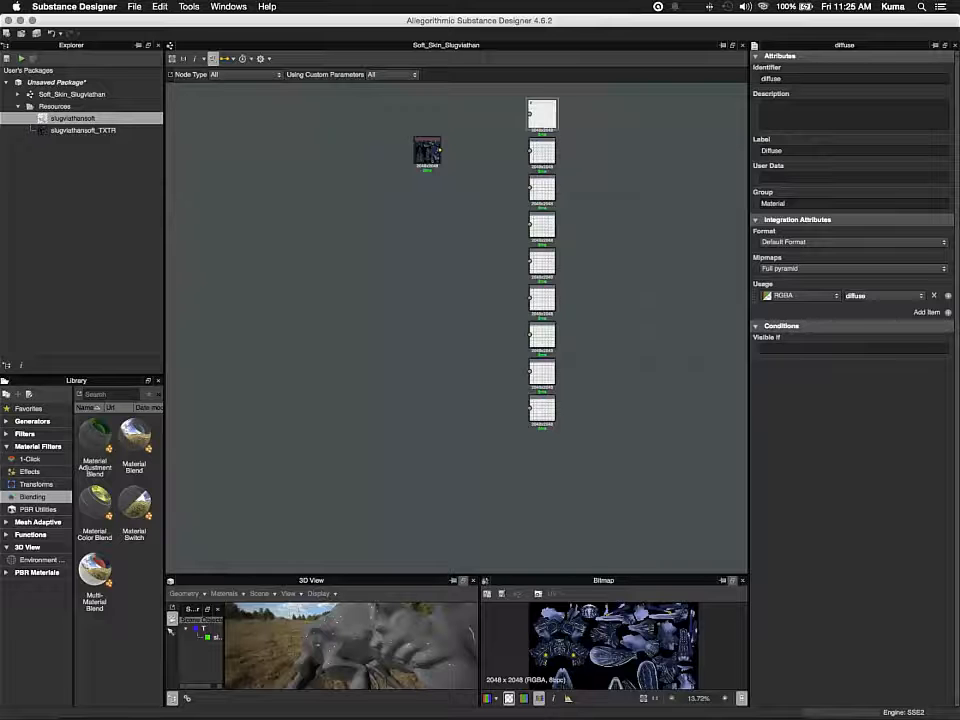
click(542, 151)
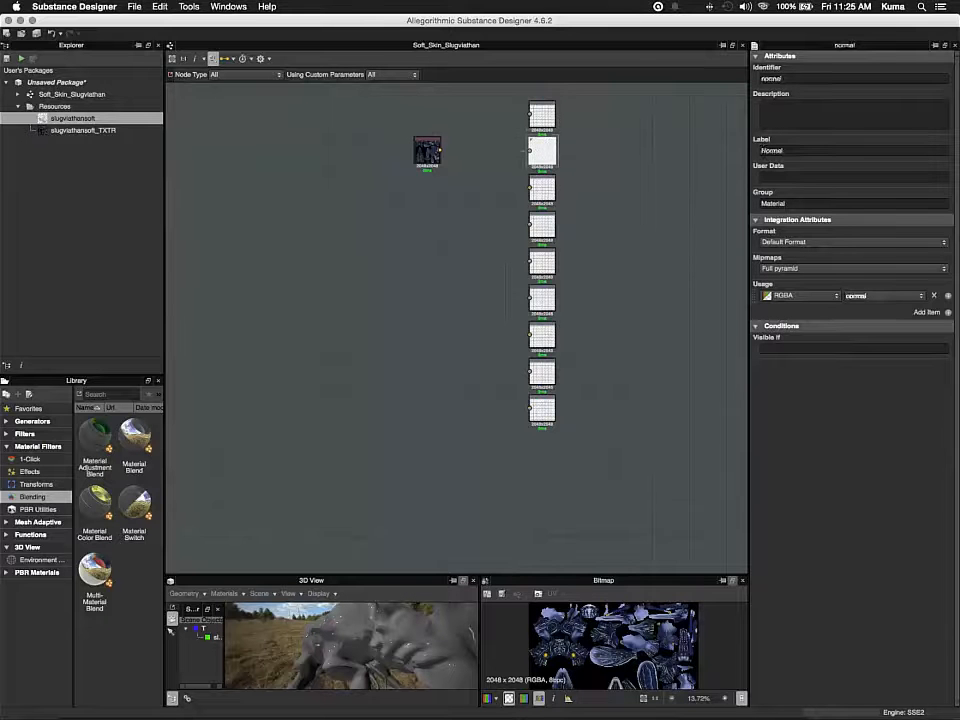
click(542, 188)
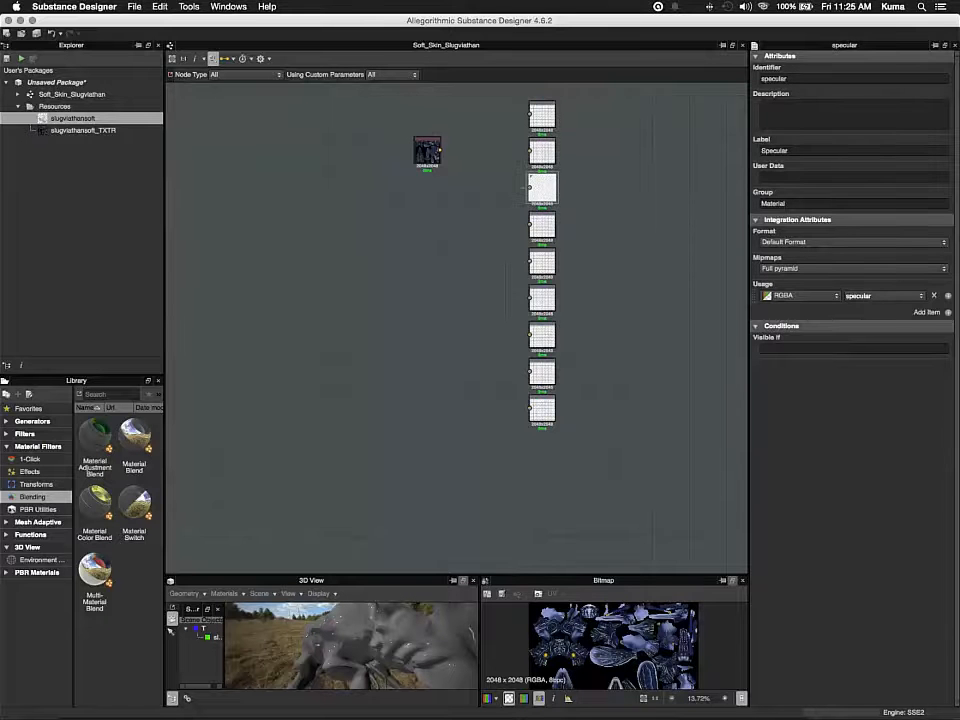
click(542, 225)
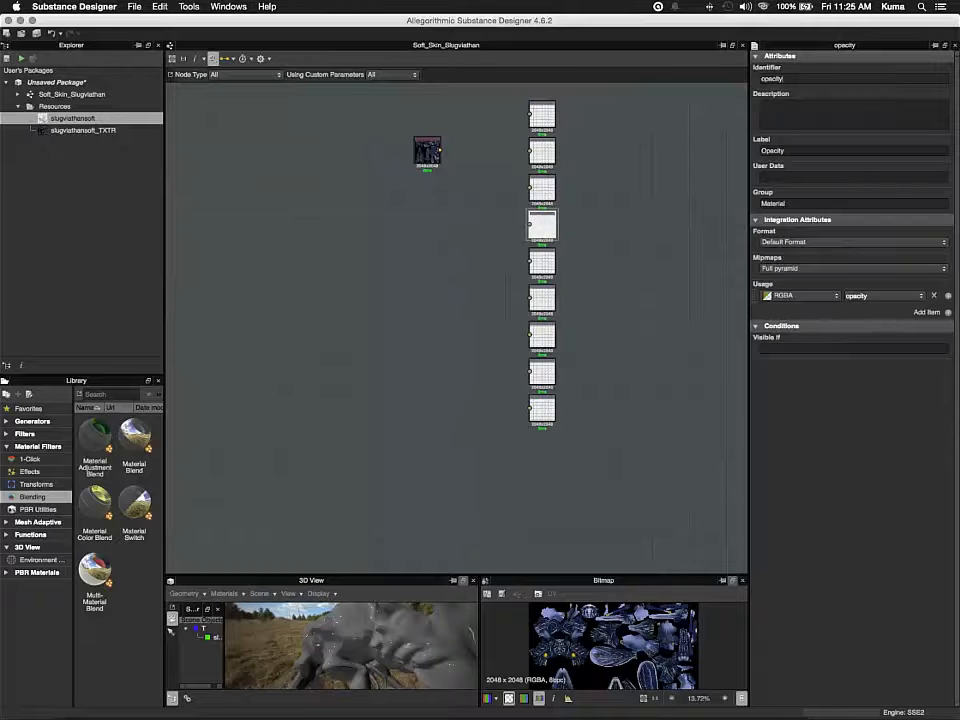
double_click(772, 79)
Connect the bitmap node's output to the diffuse output node
click(542, 114)
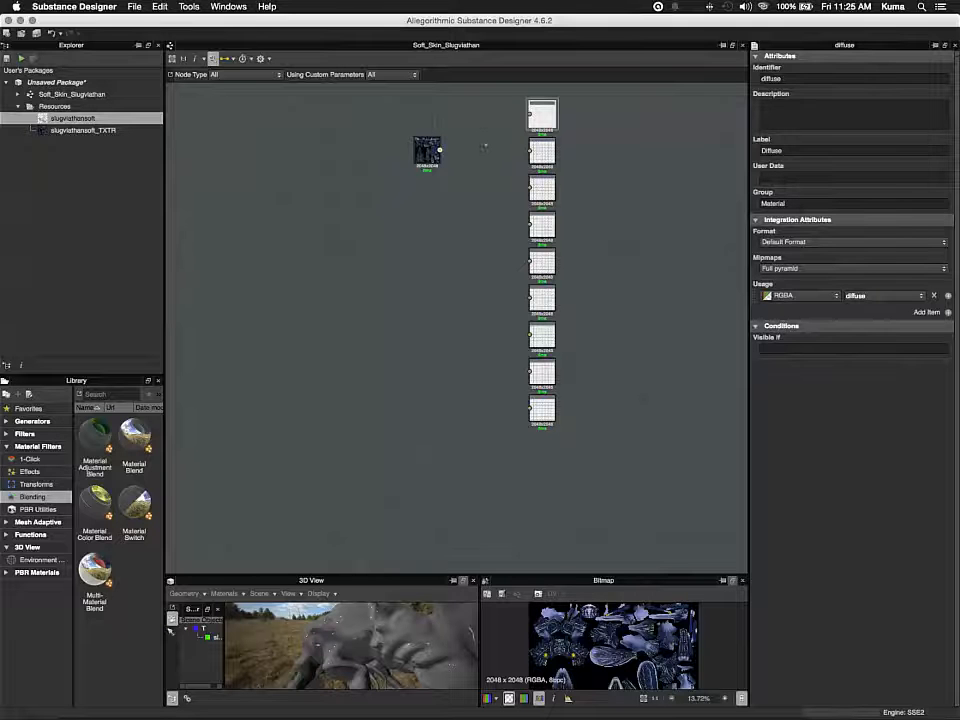
drag(440, 150, 530, 115)
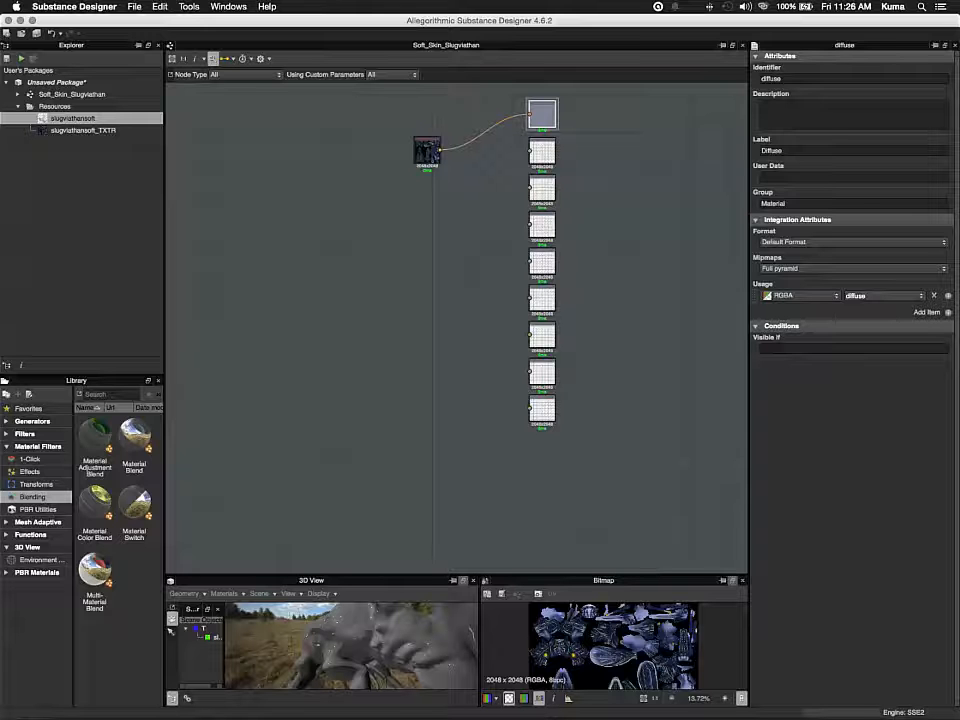
Apply the Soft_Skin_Slugviathan graph to the mesh in the 3D view
click(320, 593)
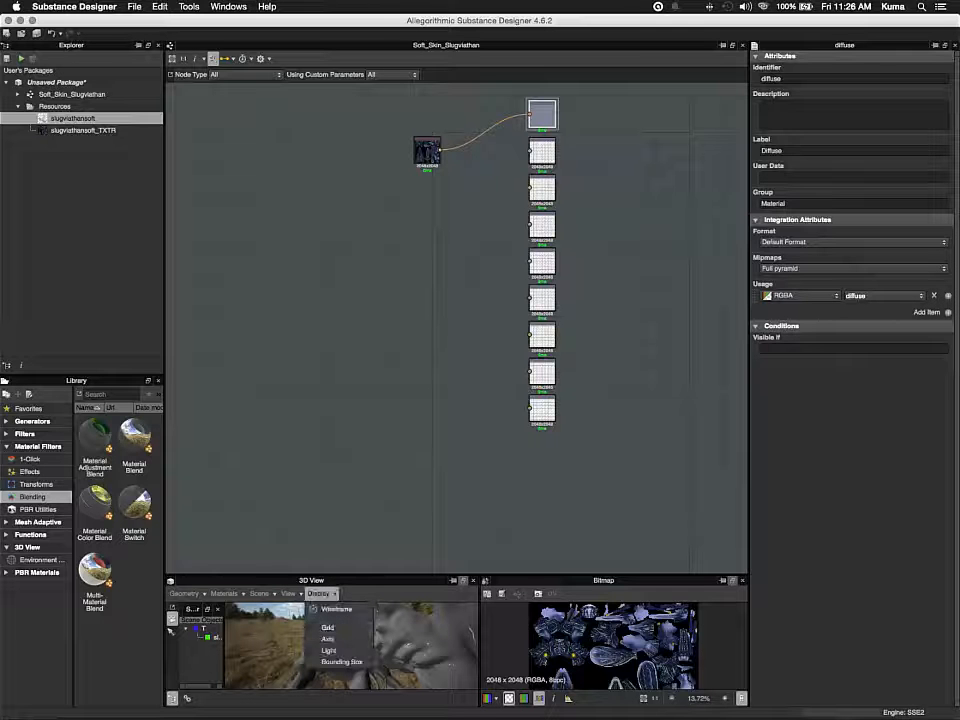
key(Escape)
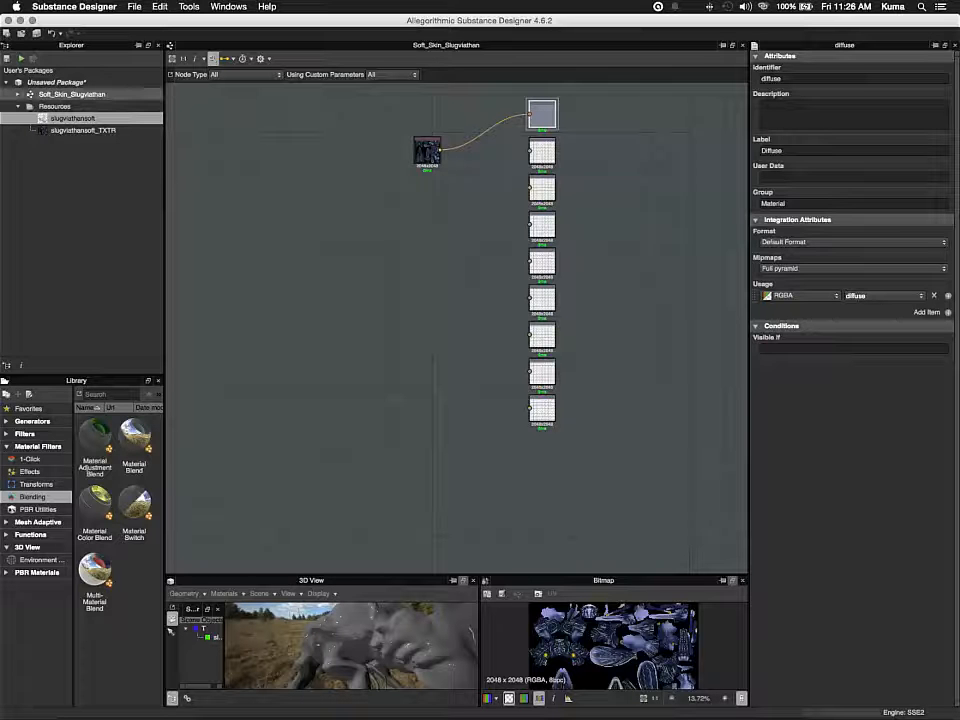
drag(70, 94, 418, 649)
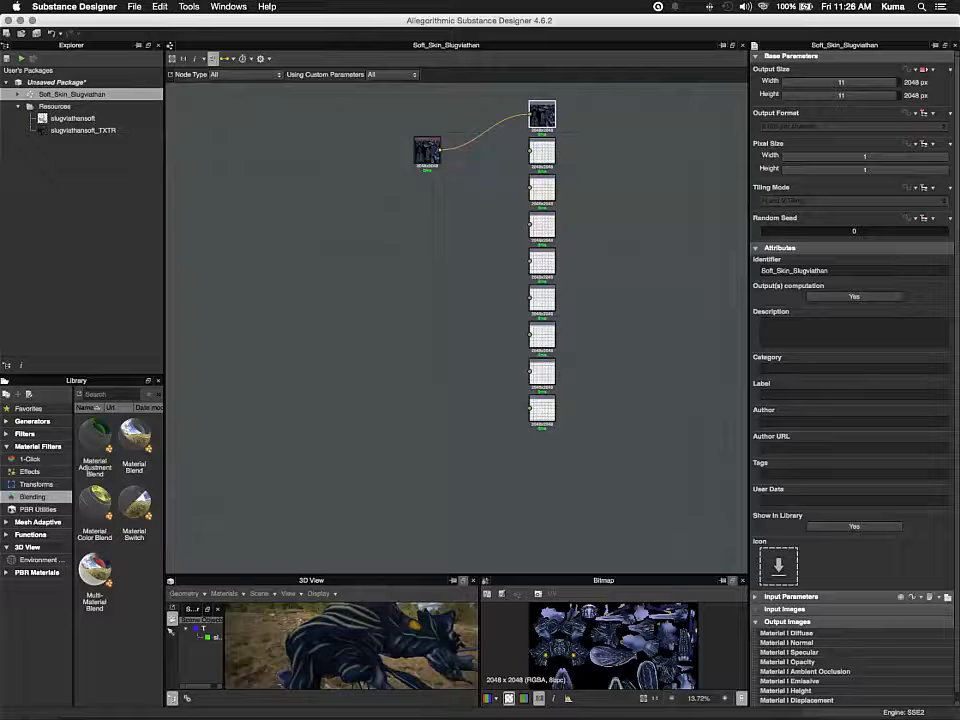
Review the normal, specular and opacity output nodes and the package's resources
click(542, 152)
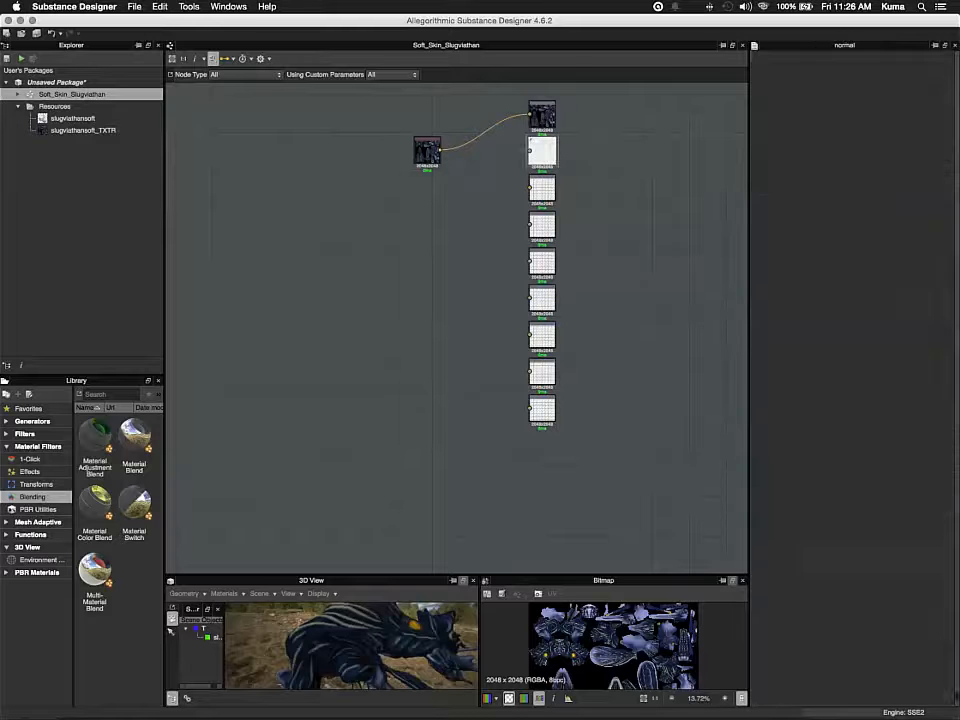
click(542, 189)
click(542, 225)
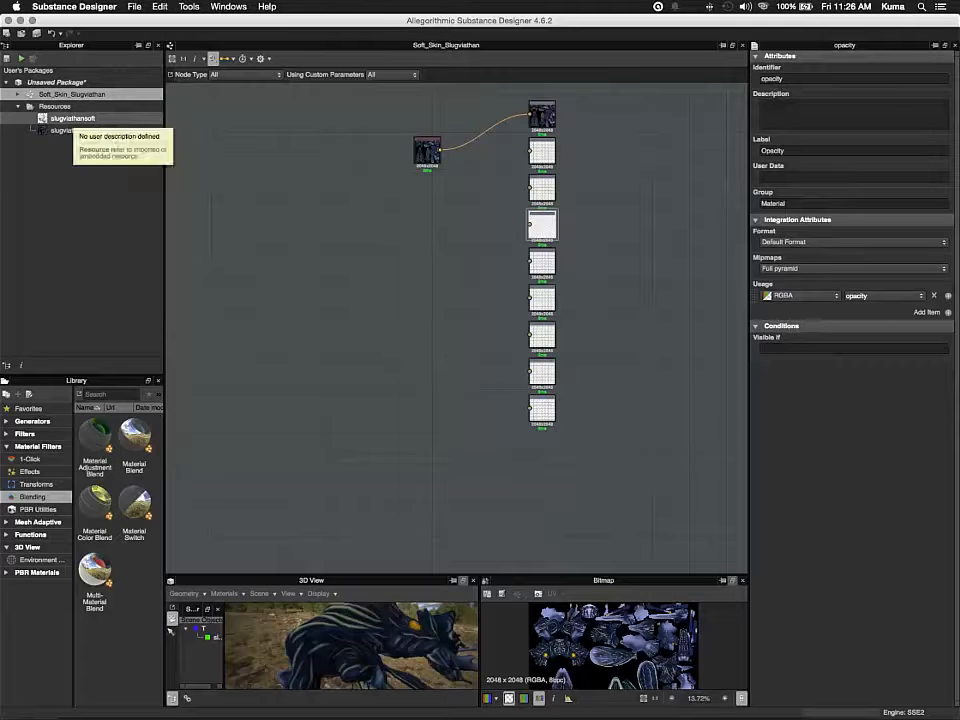
click(72, 118)
click(60, 82)
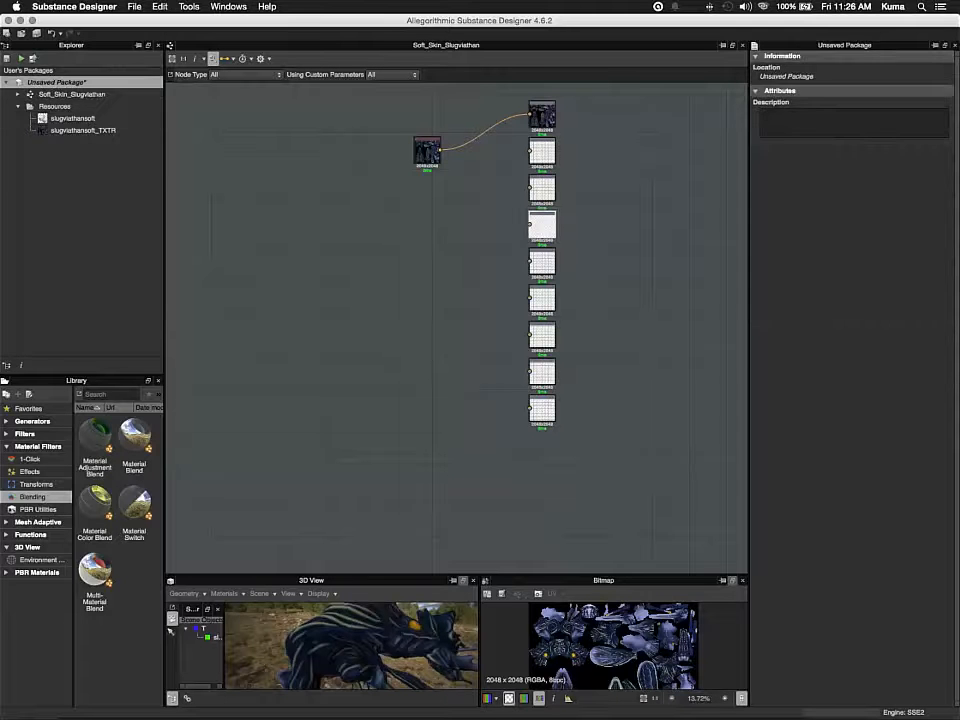
Open model information baking for the slugviathansoft mesh and disable the Ambient Occlusion baker
click(44, 118)
right_click(66, 120)
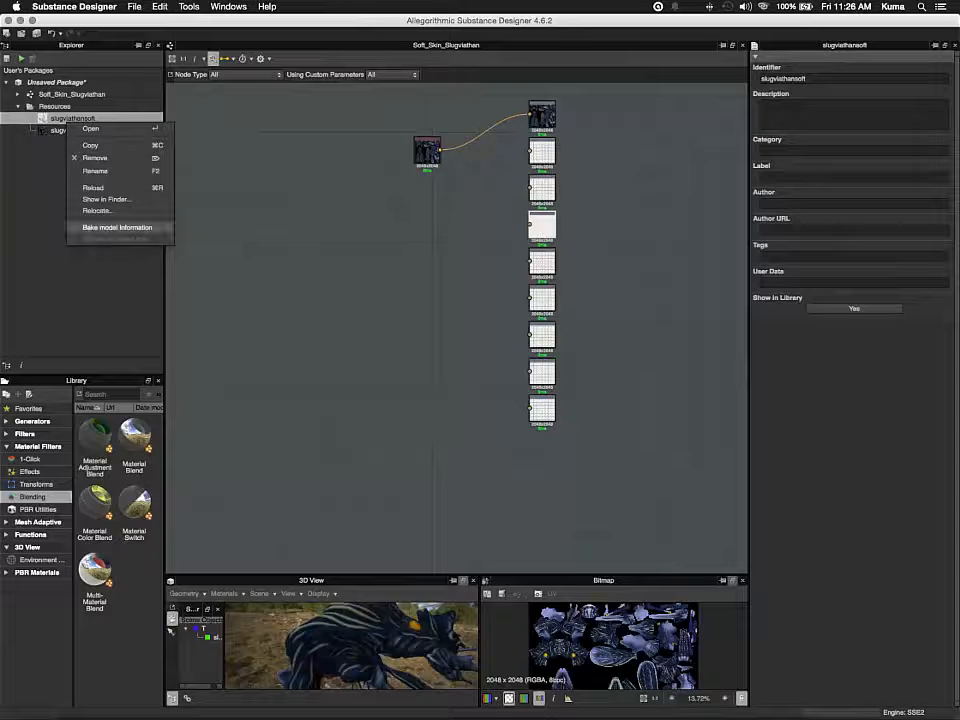
click(117, 228)
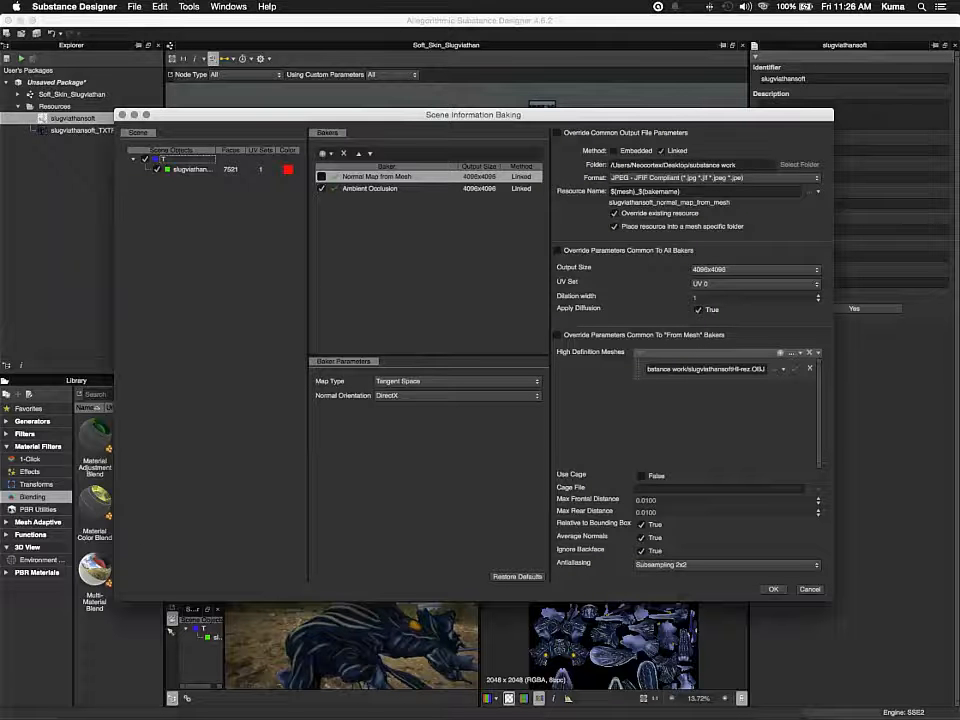
click(322, 188)
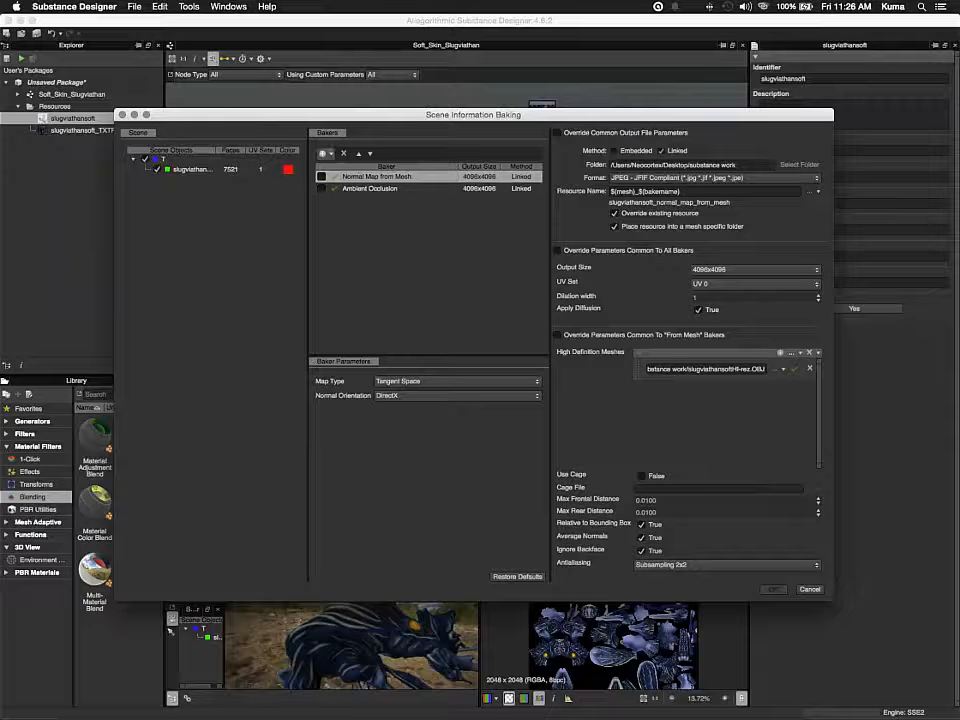
Add a Normal Map from Mesh baker
click(323, 153)
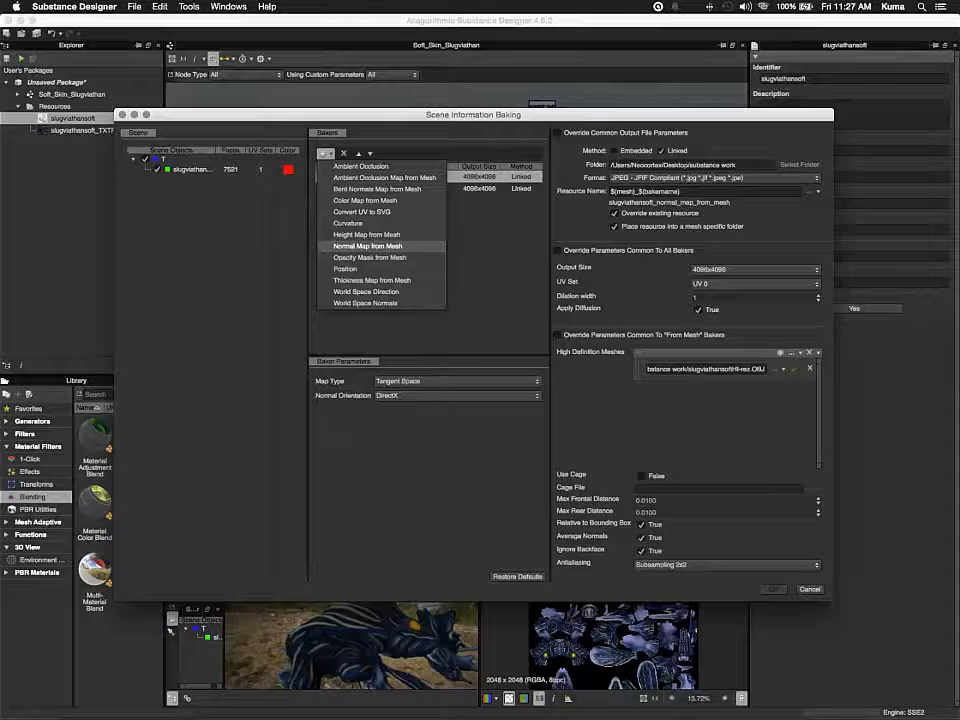
click(368, 245)
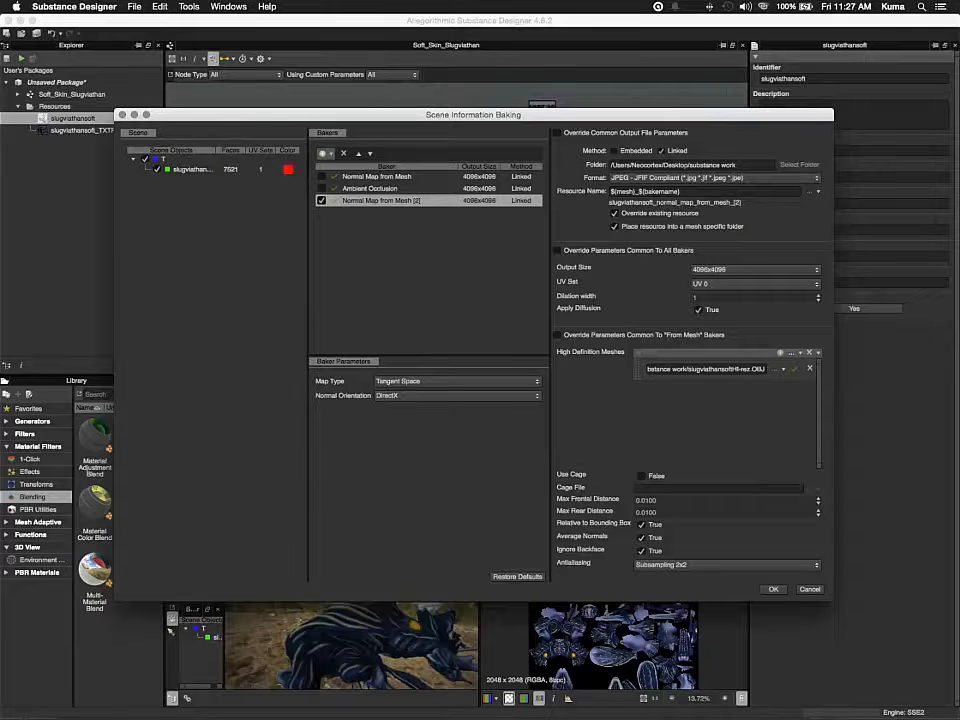
Add a Height Map from Mesh baker and leave it unchecked so only the new normal map bakes
click(324, 153)
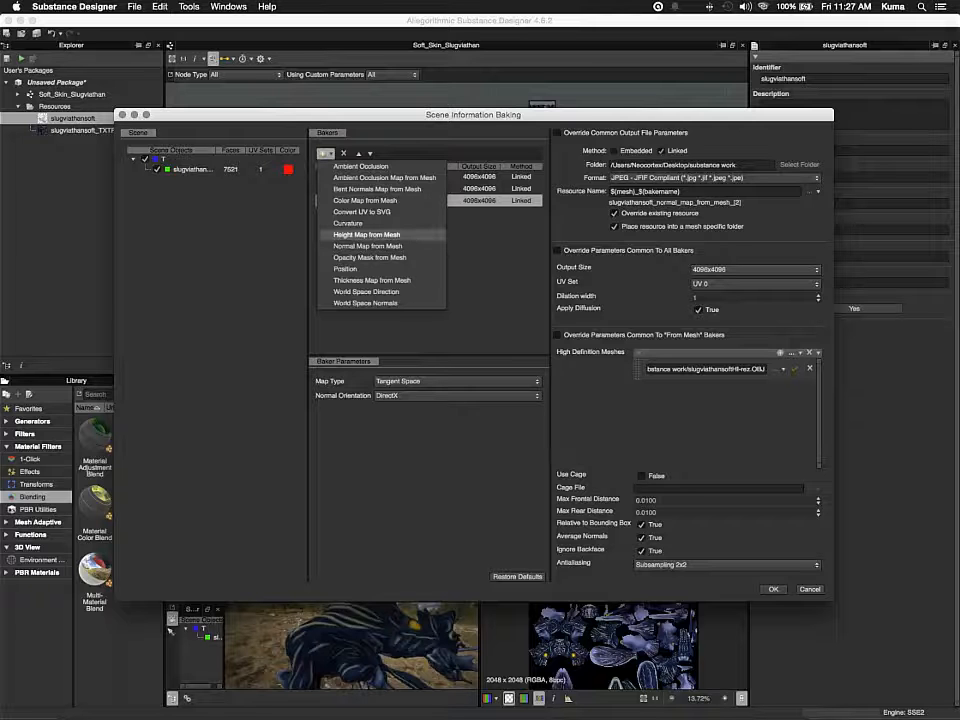
click(367, 234)
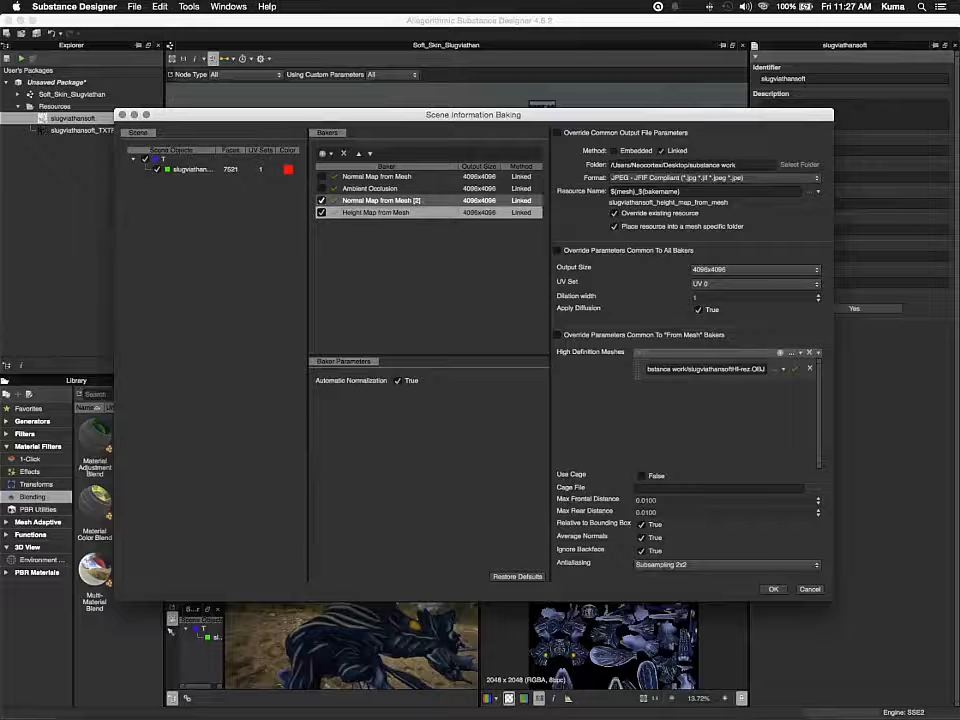
click(378, 200)
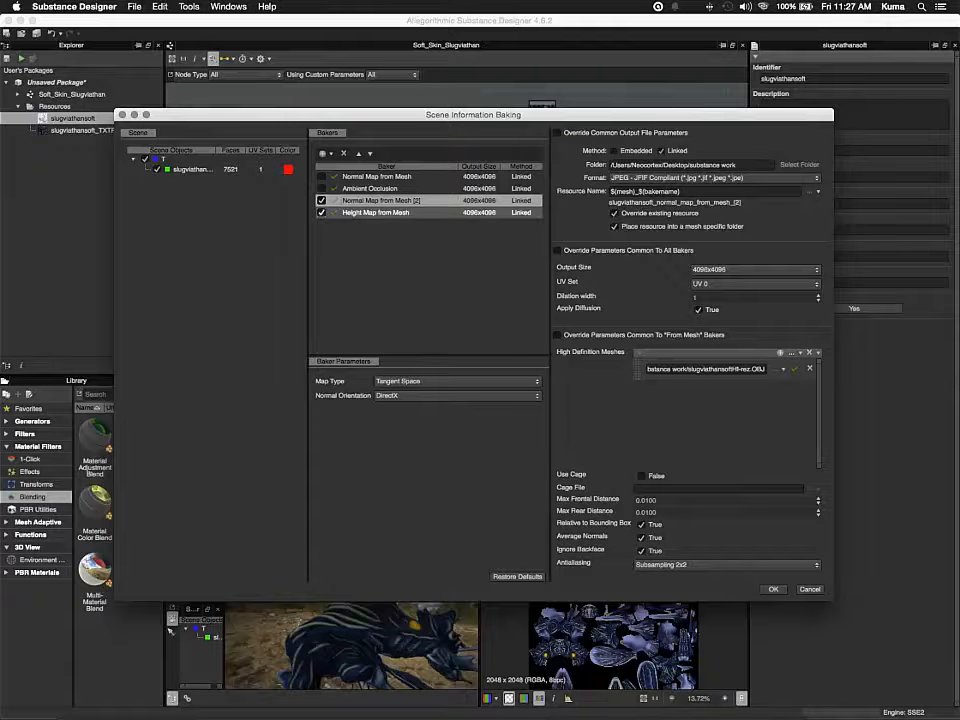
click(321, 212)
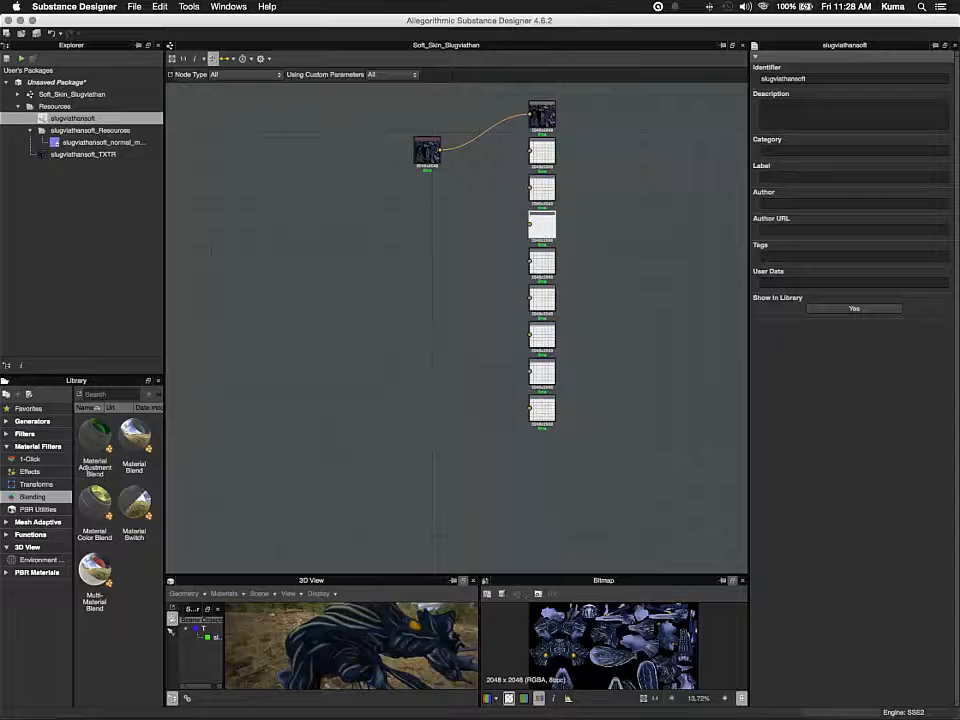
Remove the newly baked normal map resource from the package
click(62, 142)
right_click(62, 144)
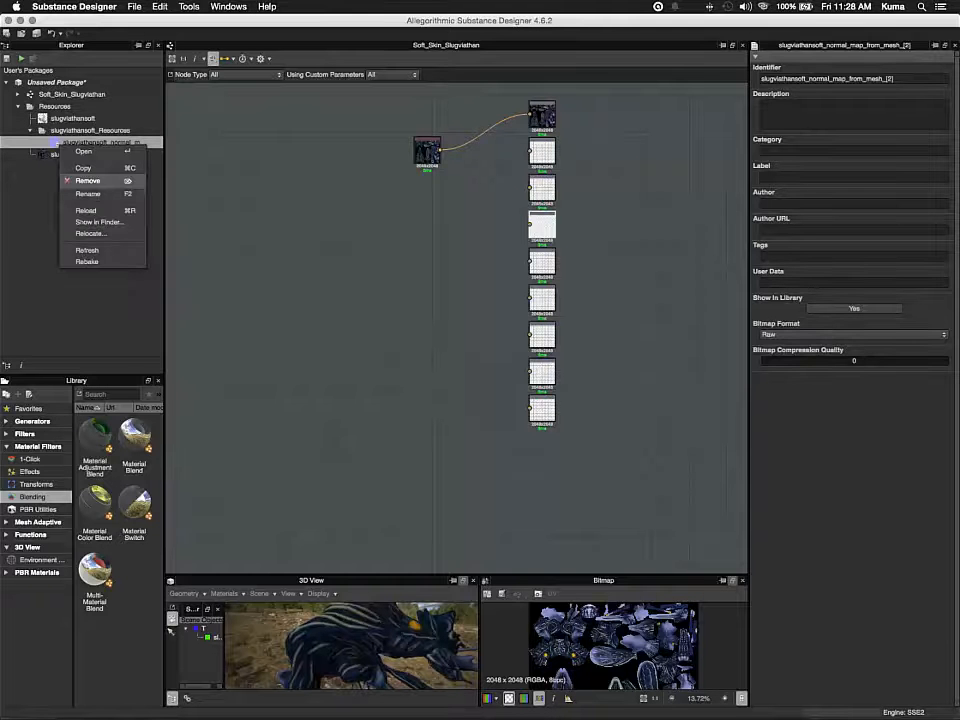
click(87, 180)
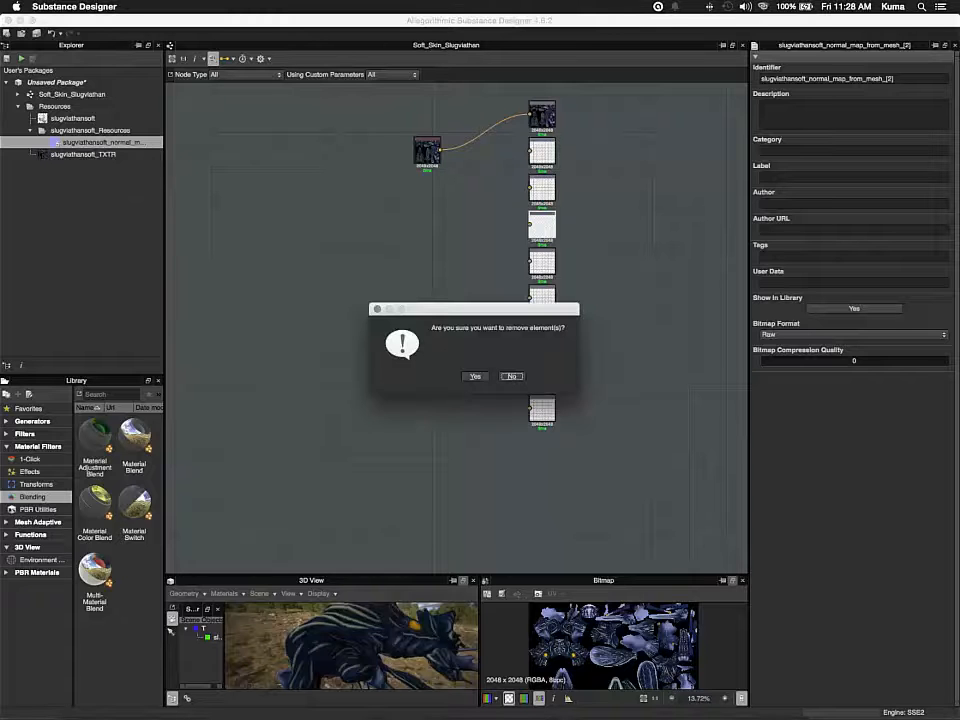
click(475, 376)
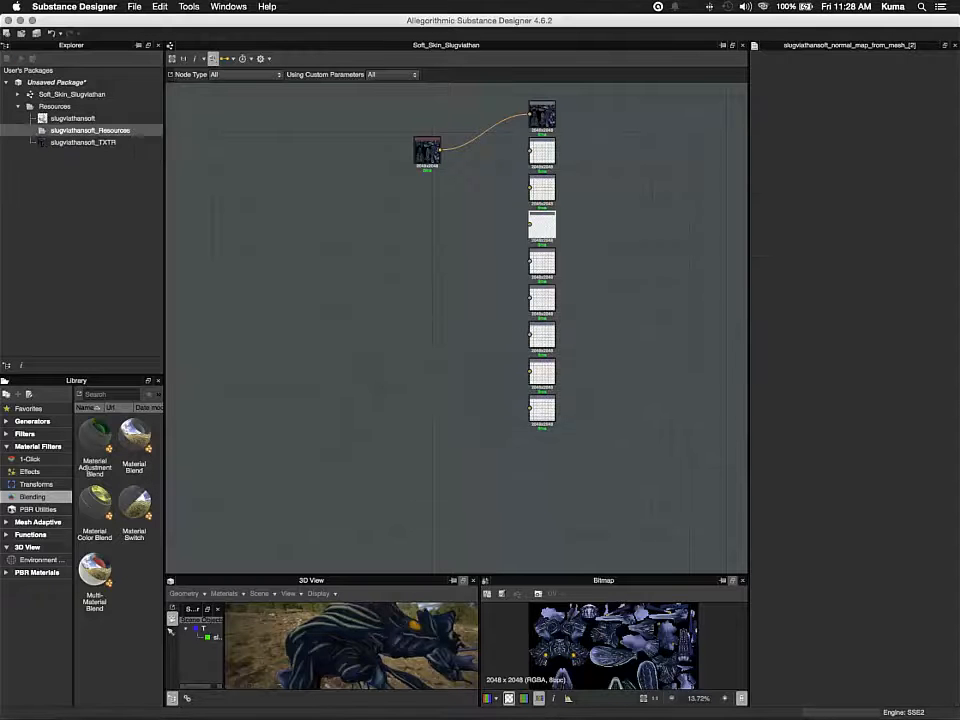
Reopen model information baking for the slugviathansoft mesh and replace the high-definition mesh with slugviathansoftHI-rez.OBJ from the substance work folder
click(63, 118)
right_click(63, 119)
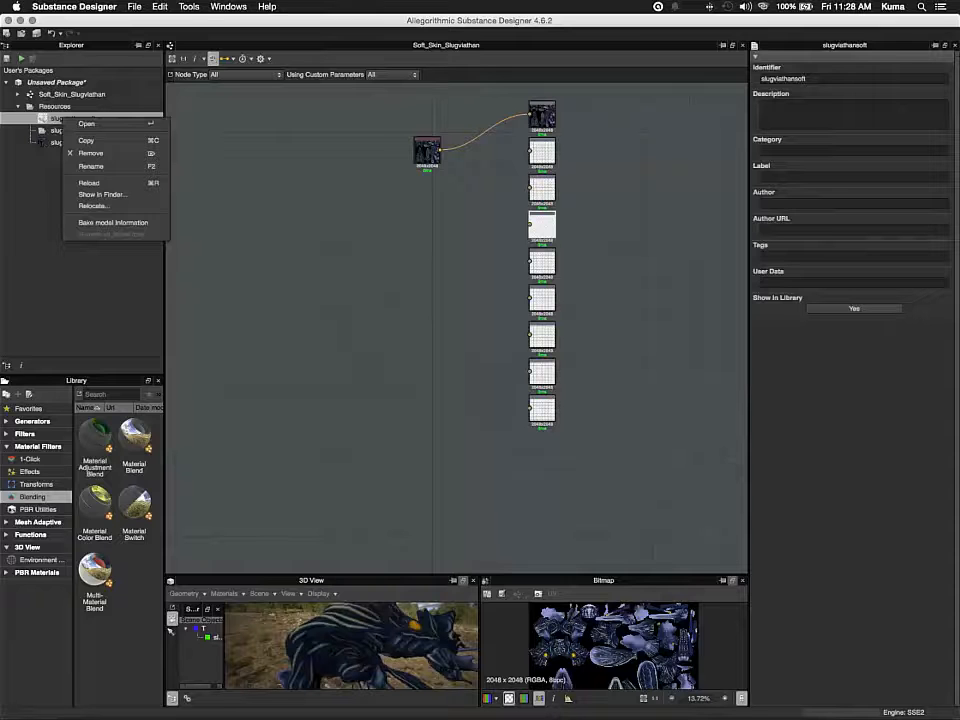
click(112, 222)
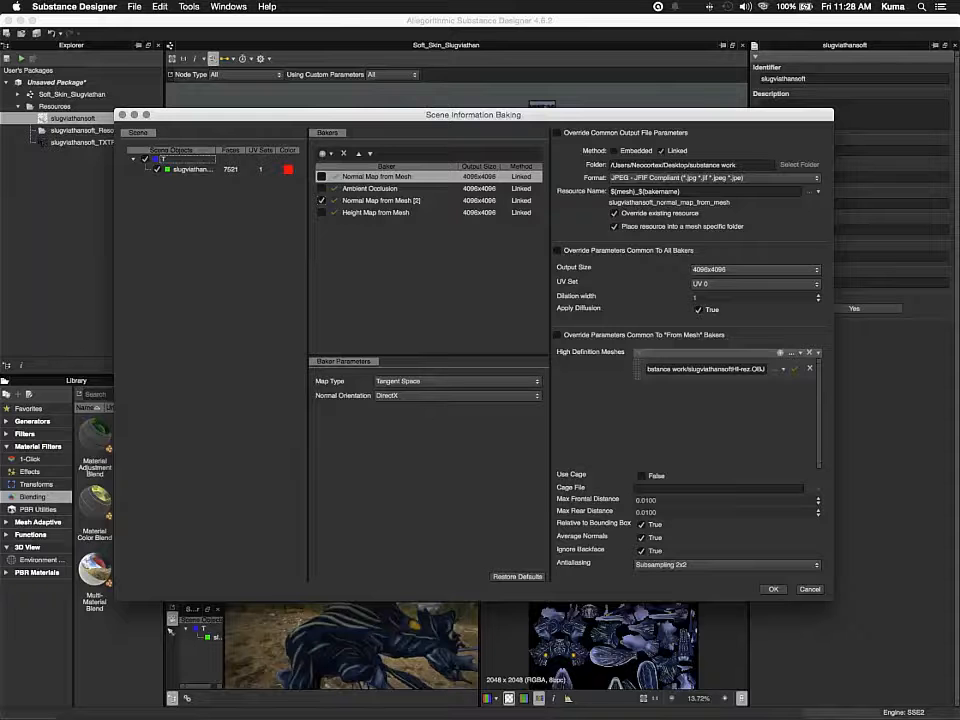
click(810, 369)
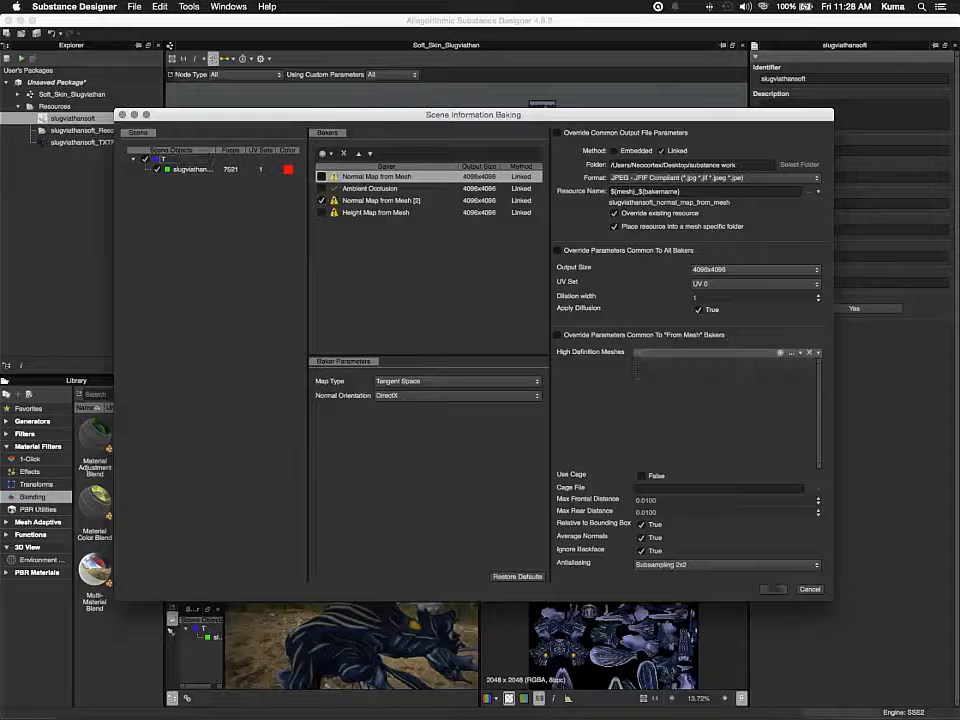
click(781, 353)
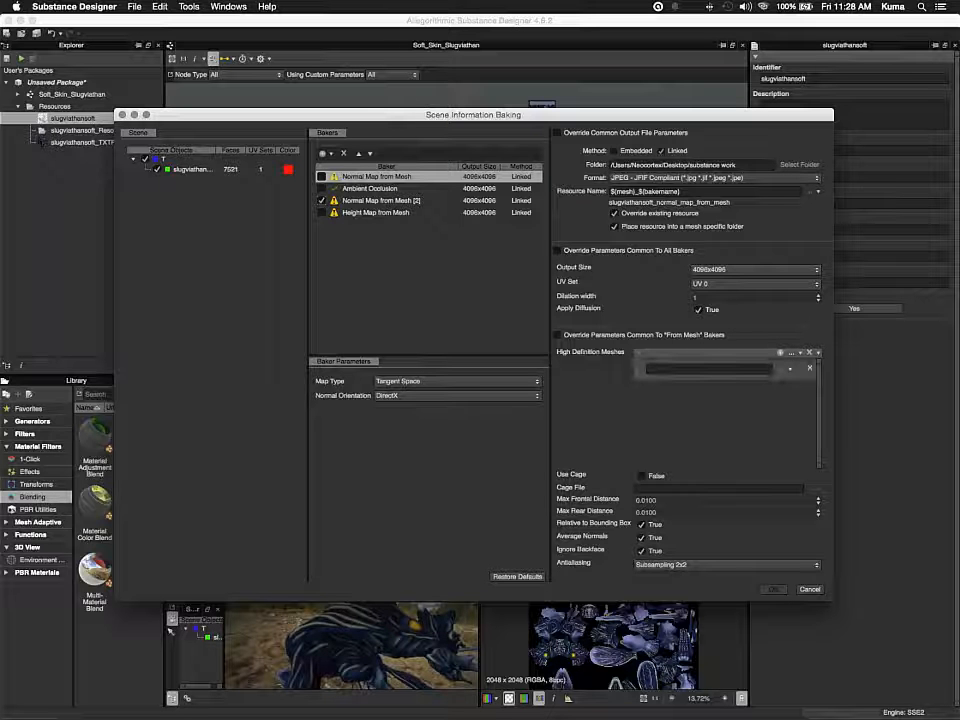
click(786, 369)
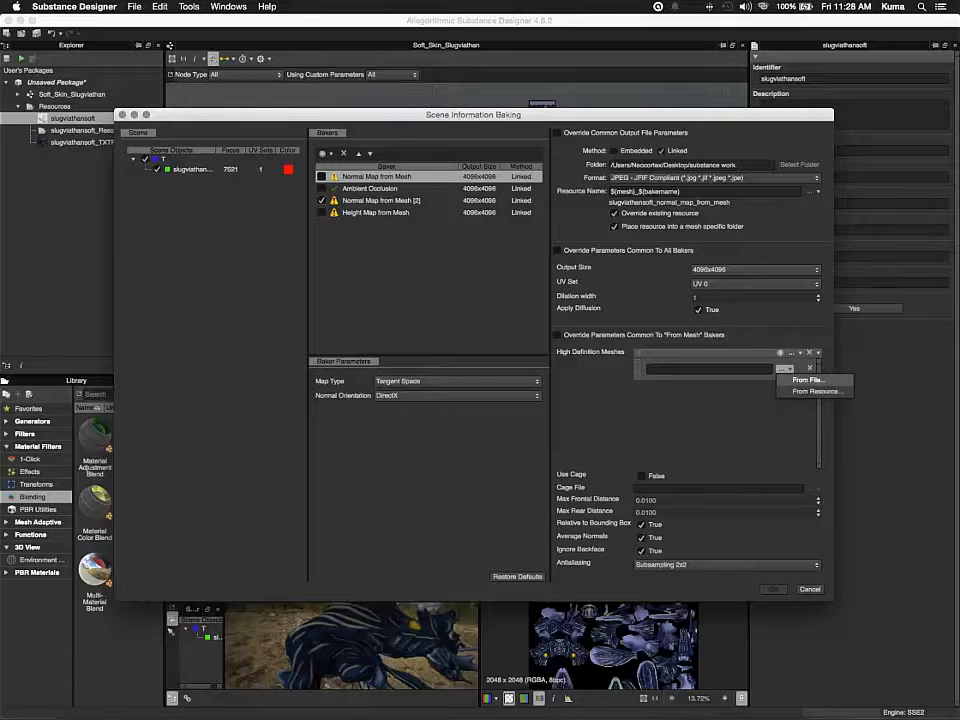
click(808, 380)
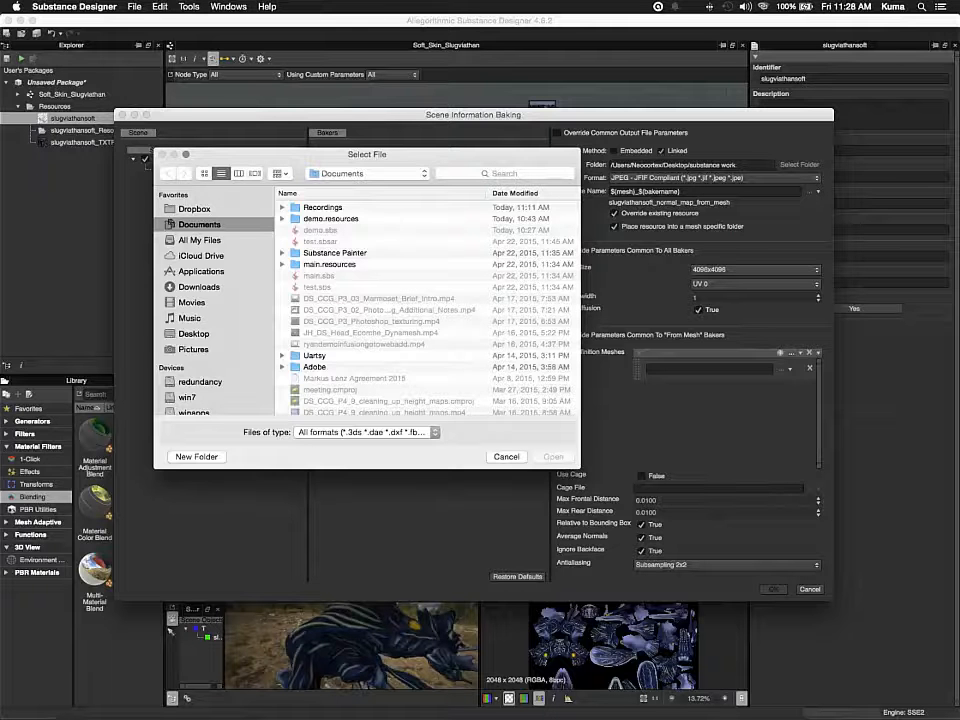
click(194, 334)
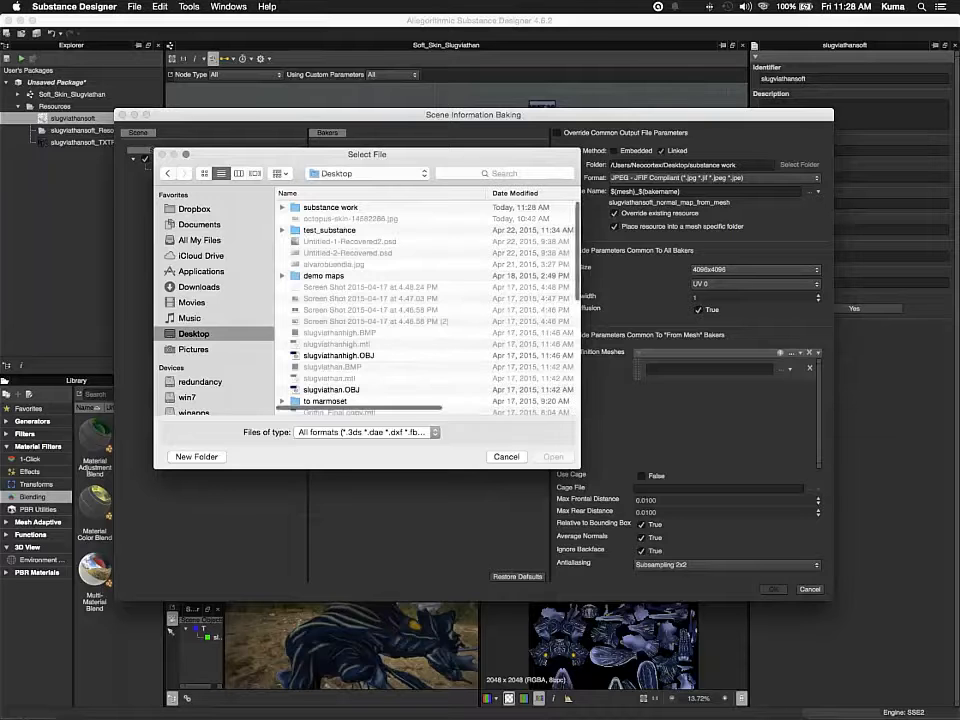
double_click(330, 207)
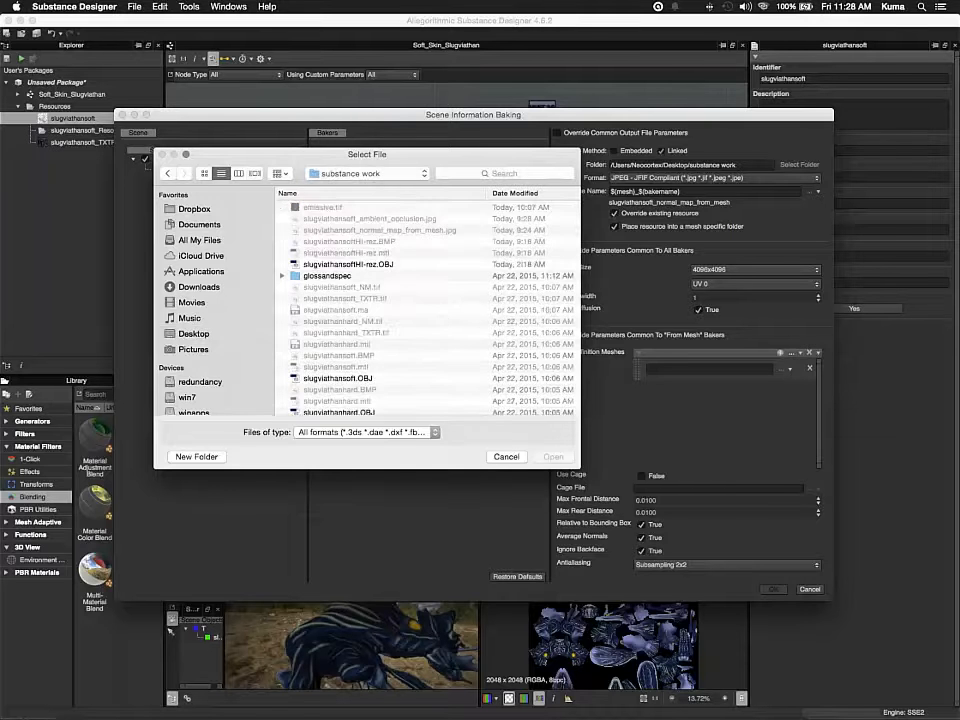
click(348, 276)
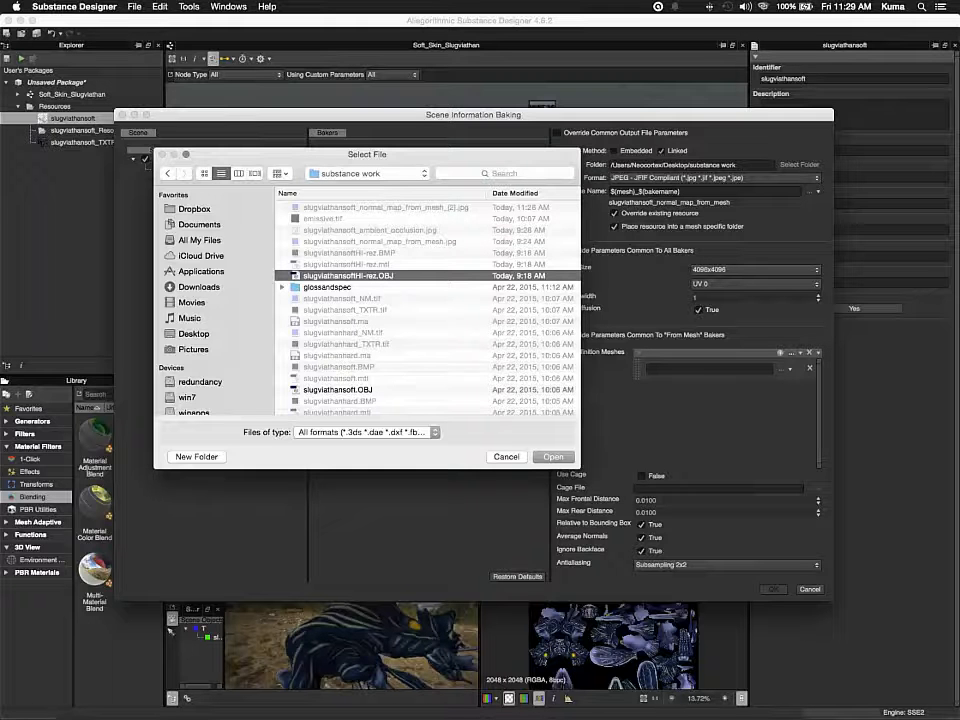
key(Return)
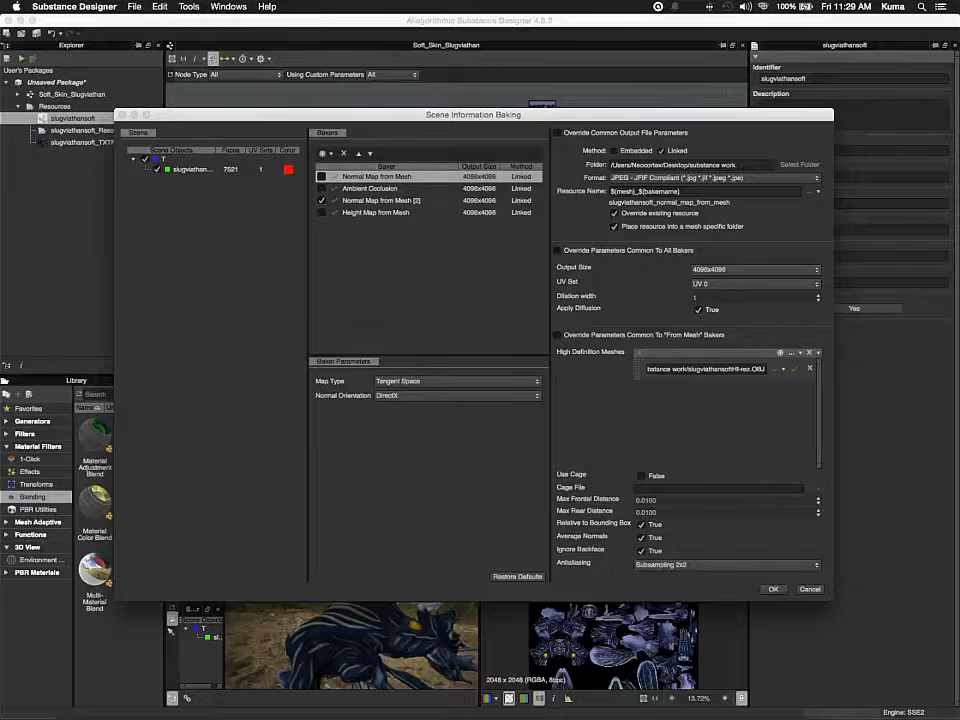
Set antialiasing to Subsampling 2x2 and run the bake
click(728, 565)
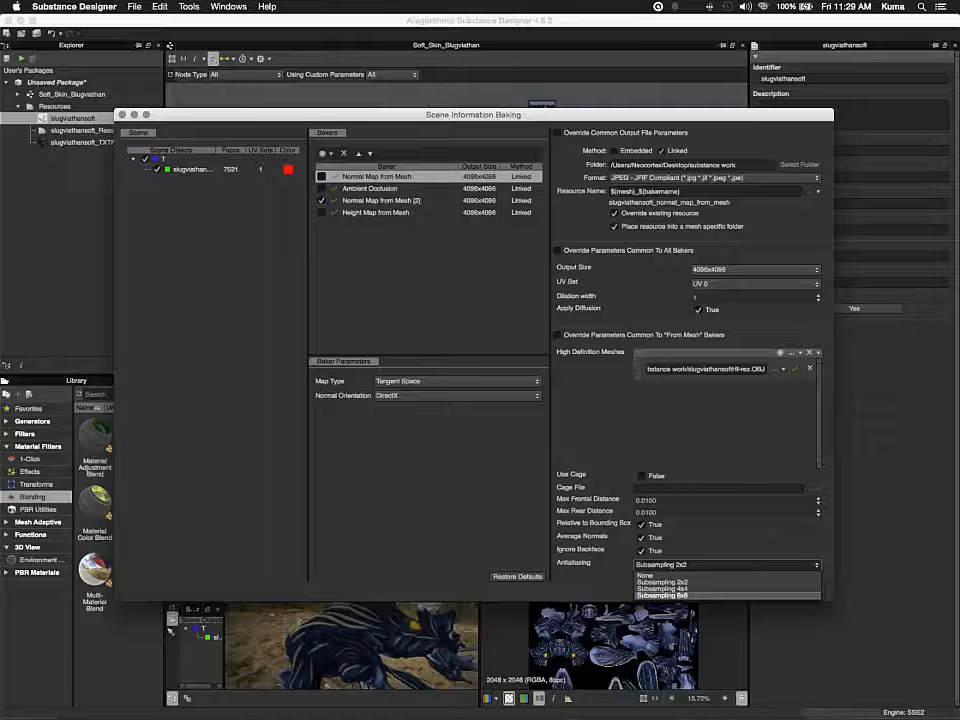
click(663, 582)
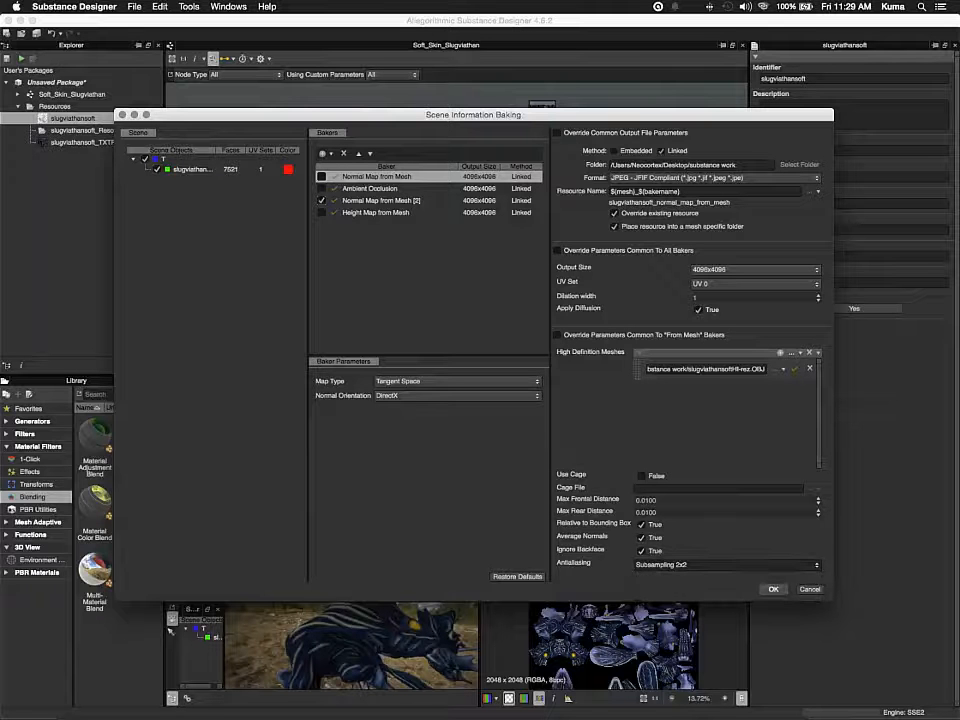
click(773, 589)
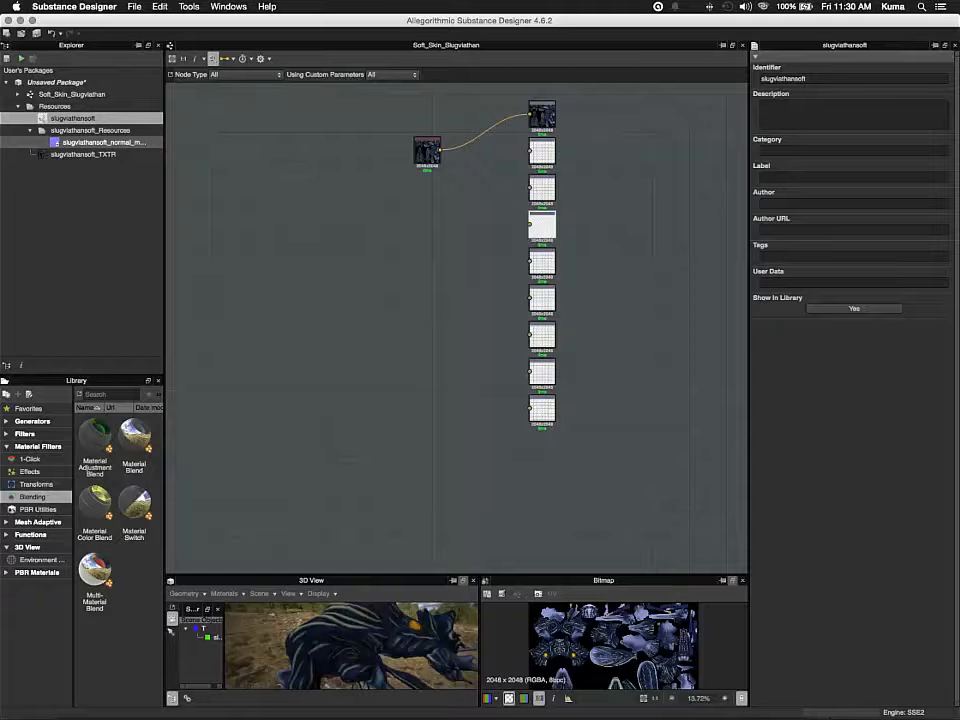
Place the baked normal map resource in the graph as a bitmap node and connect it to the Normal output
click(100, 142)
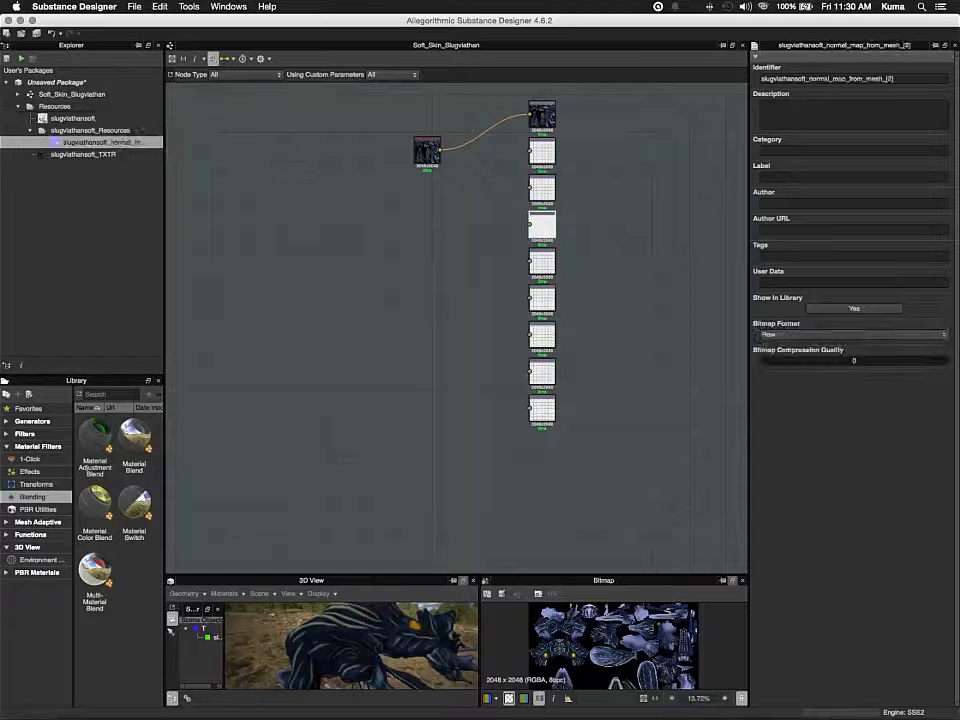
drag(100, 142, 428, 190)
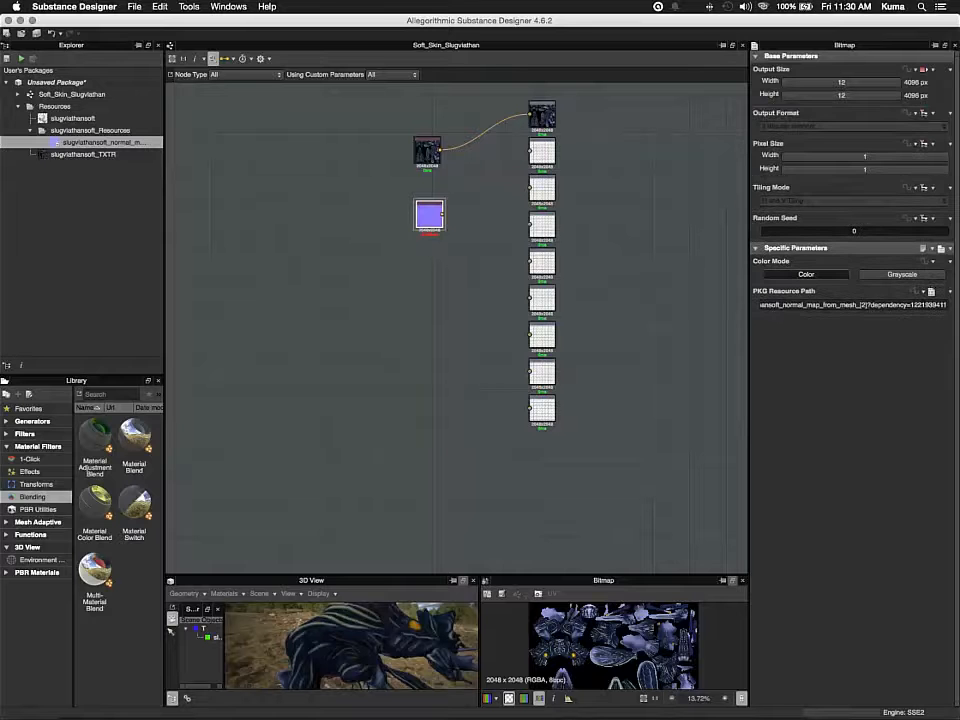
click(542, 152)
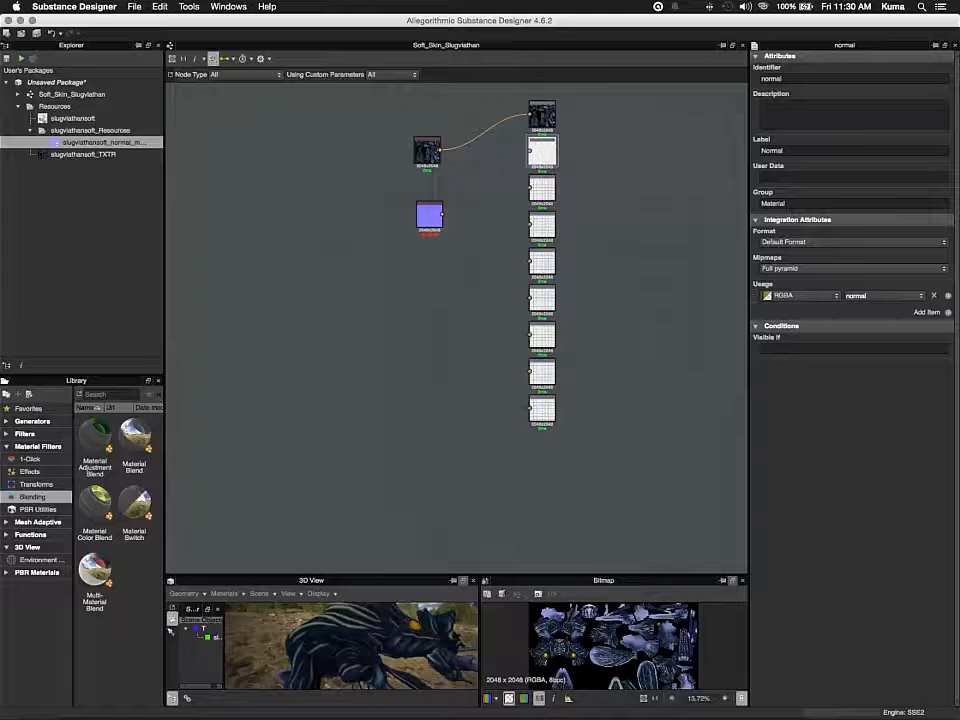
drag(442, 214, 530, 151)
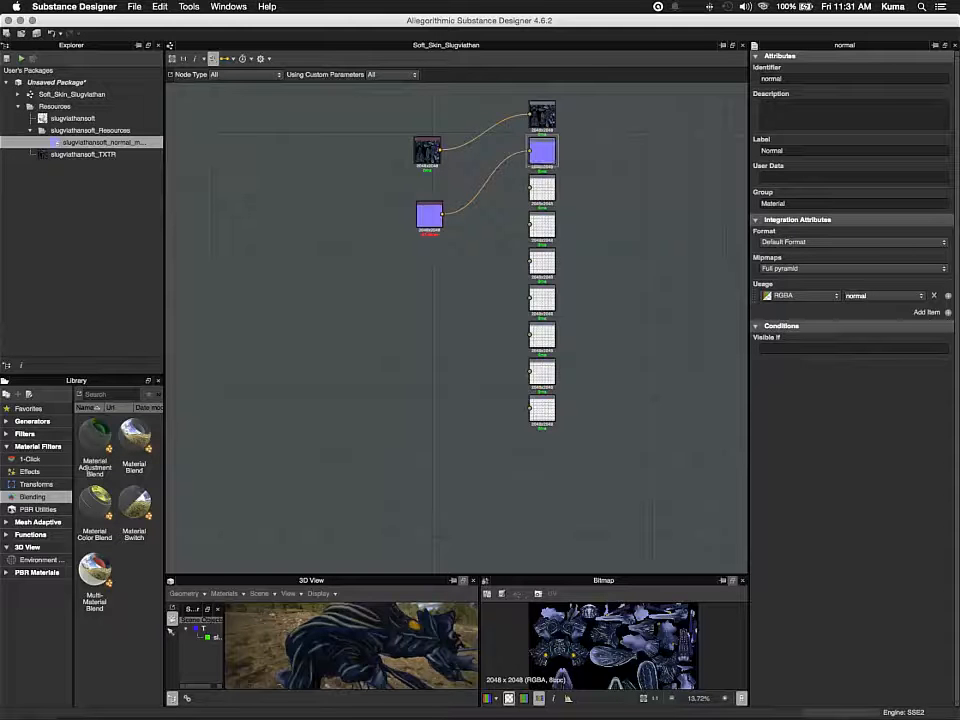
Save the package as DemoSubstance2 in Documents
key(super+s)
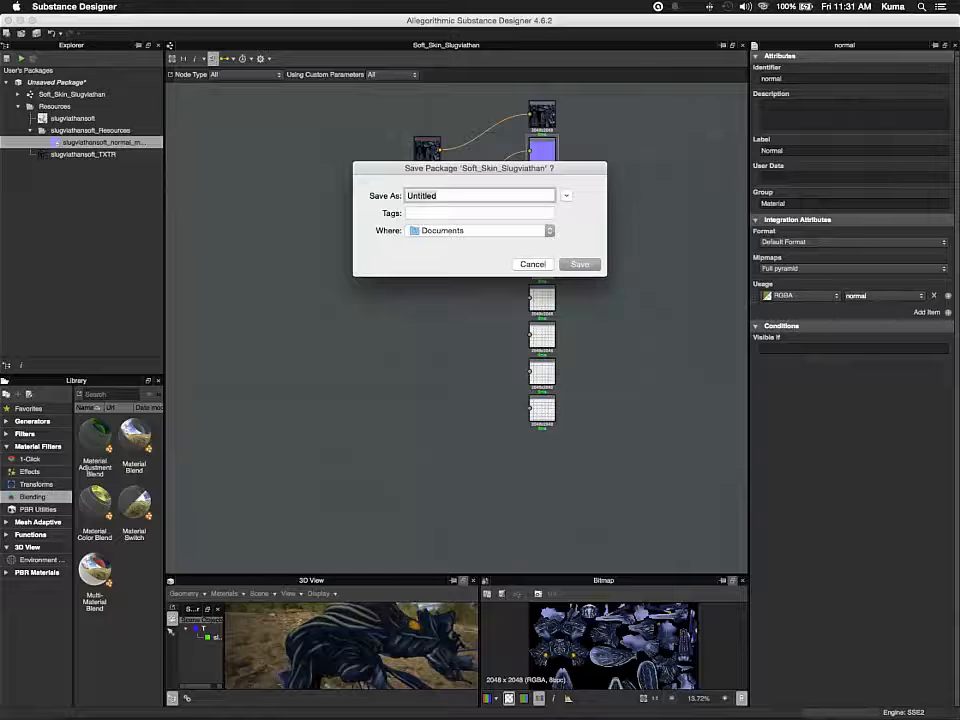
text(DemoSubstance2)
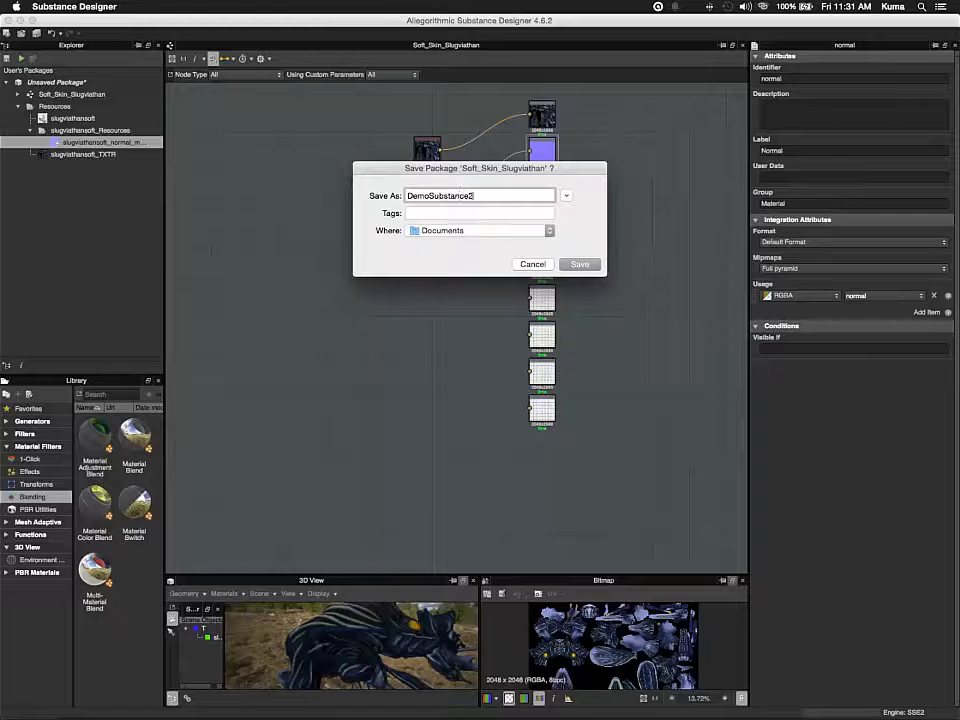
key(Return)
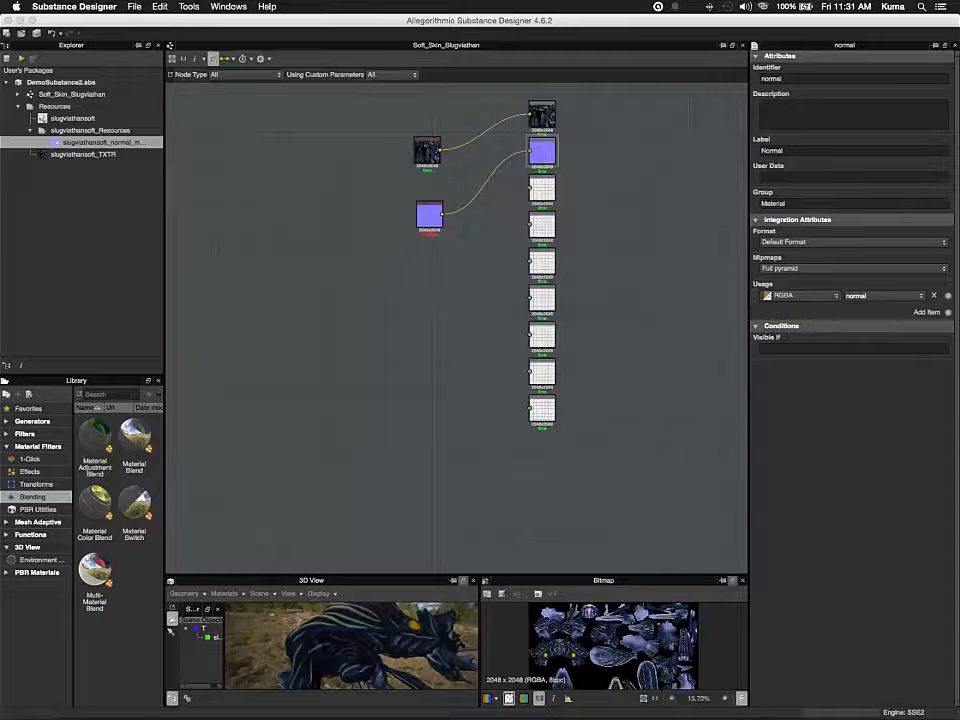
Open the baked normal map node in the 2D view, enlarge the viewers and zoom in to inspect its detail
mouse_move(428, 215)
mouse_down()
mouse_move(407, 200)
mouse_move(424, 201)
mouse_up()
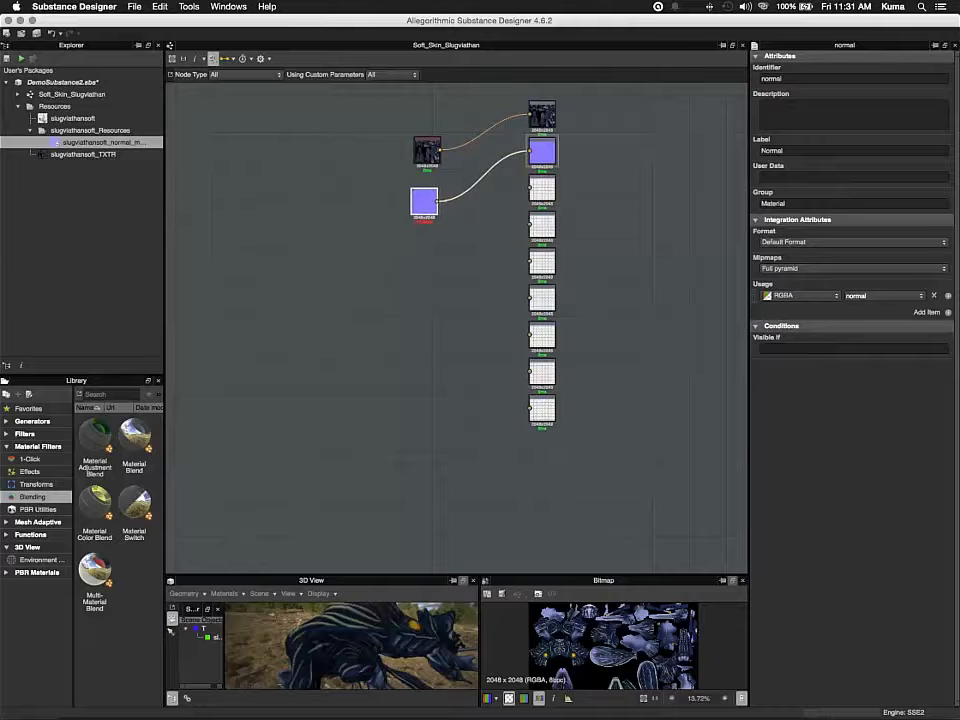
double_click(424, 201)
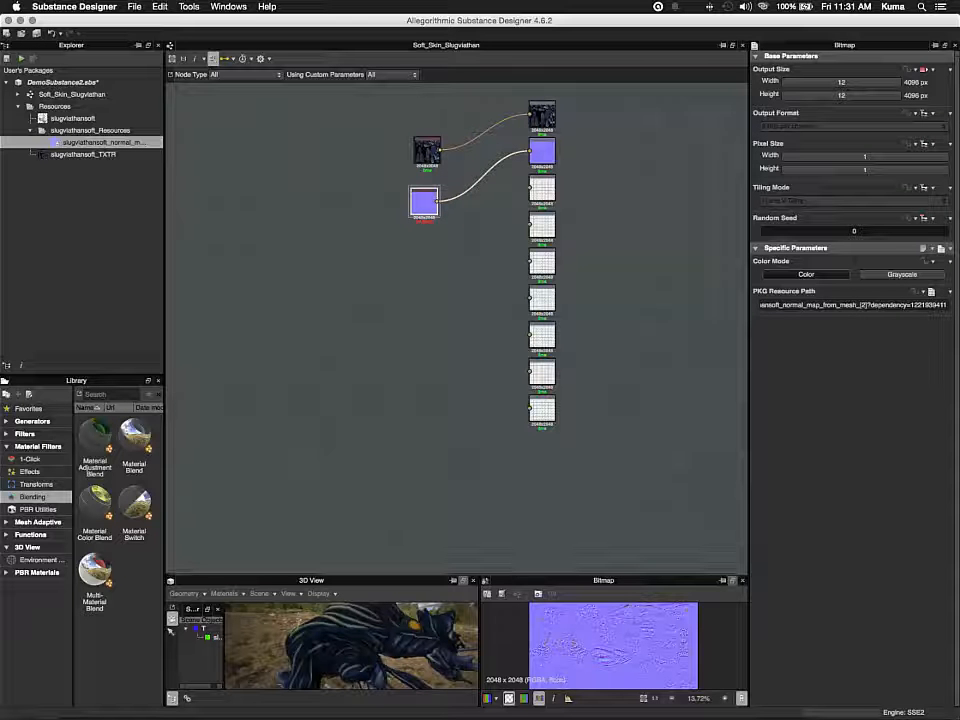
drag(456, 574, 456, 302)
scroll(613, 508, down, 4)
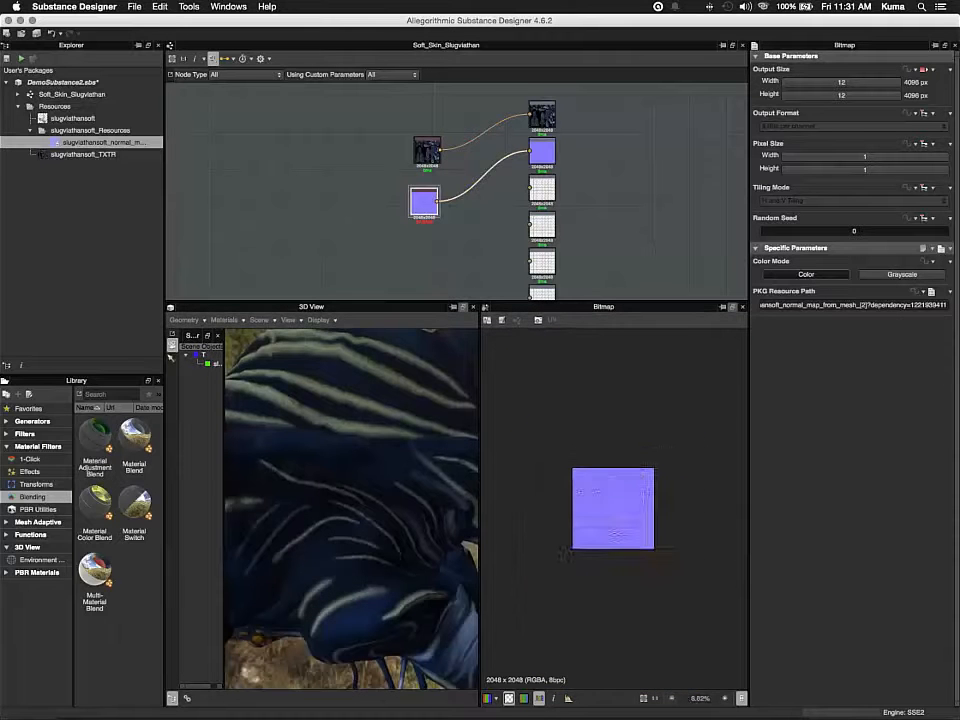
scroll(613, 508, up, 5)
scroll(613, 508, up, 5)
scroll(613, 508, down, 5)
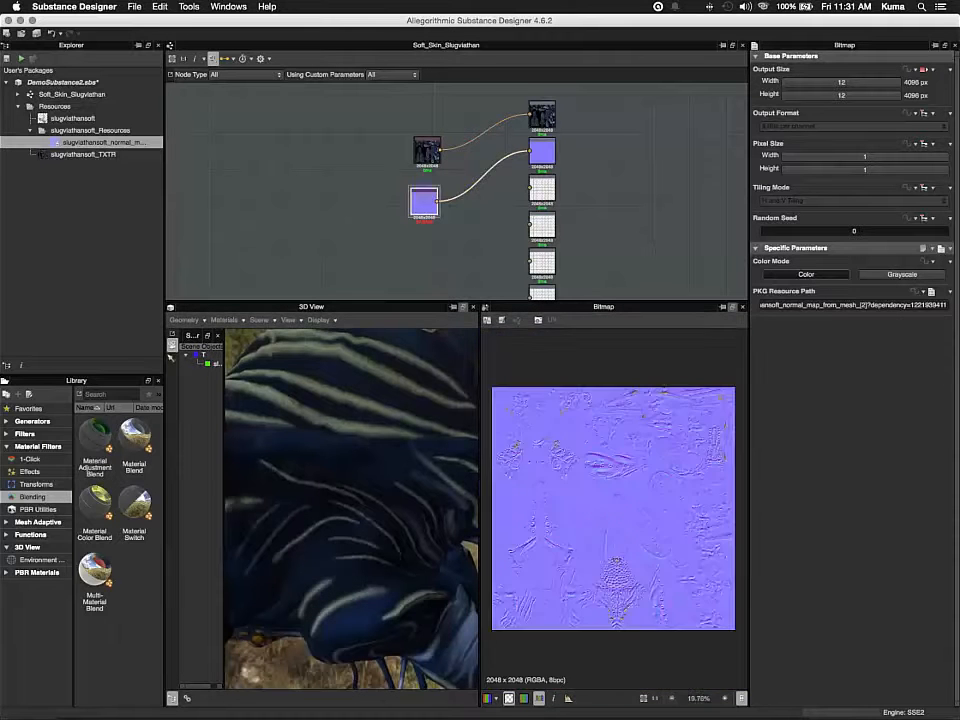
scroll(613, 508, up, 1)
scroll(658, 530, up, 4)
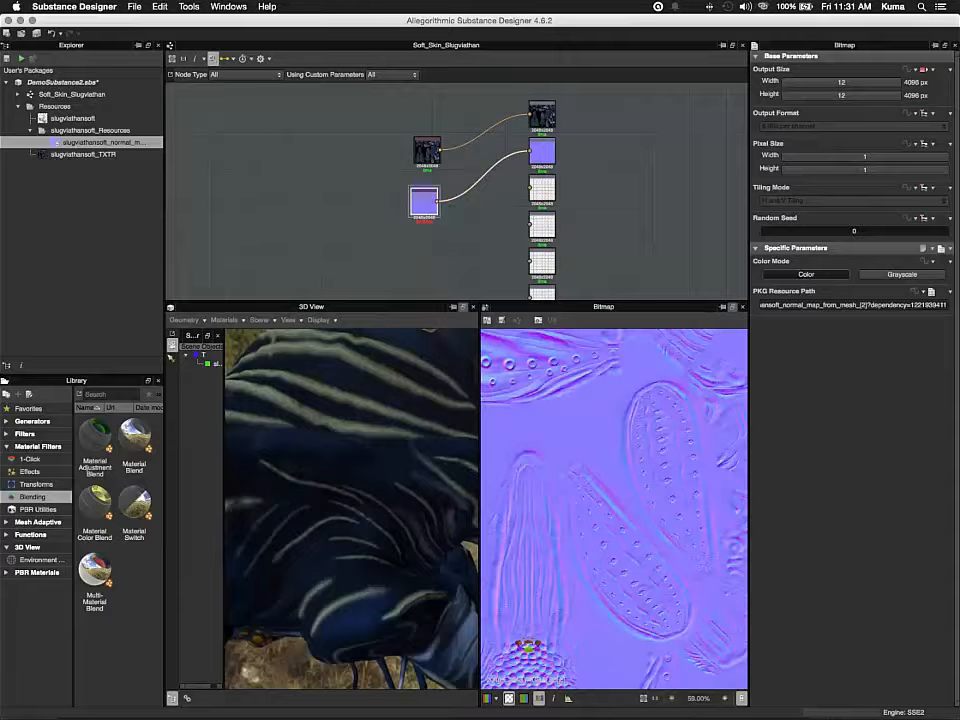
scroll(613, 508, down, 5)
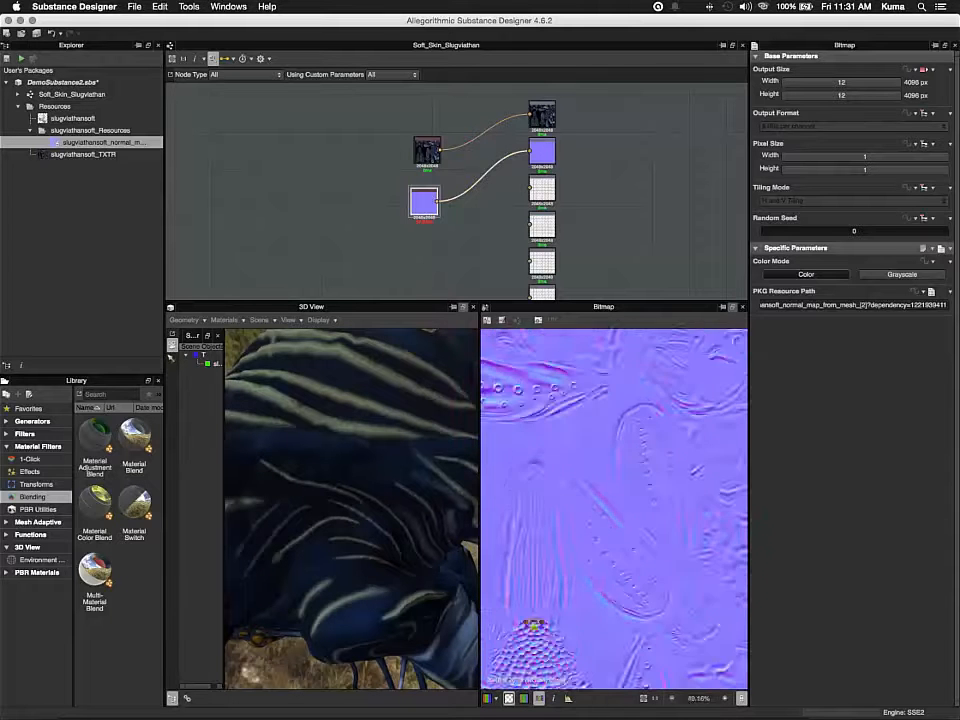
scroll(613, 508, up, 3)
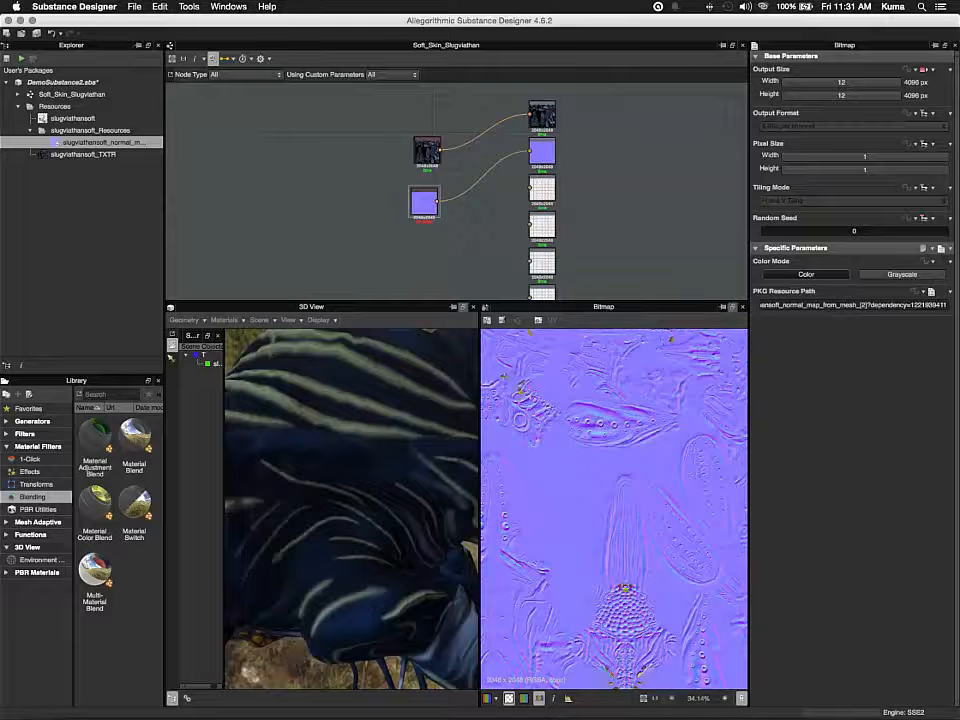
Add a bitmap node linked to slugviathansoft_NM.tif from the substance work folder
right_click(354, 198)
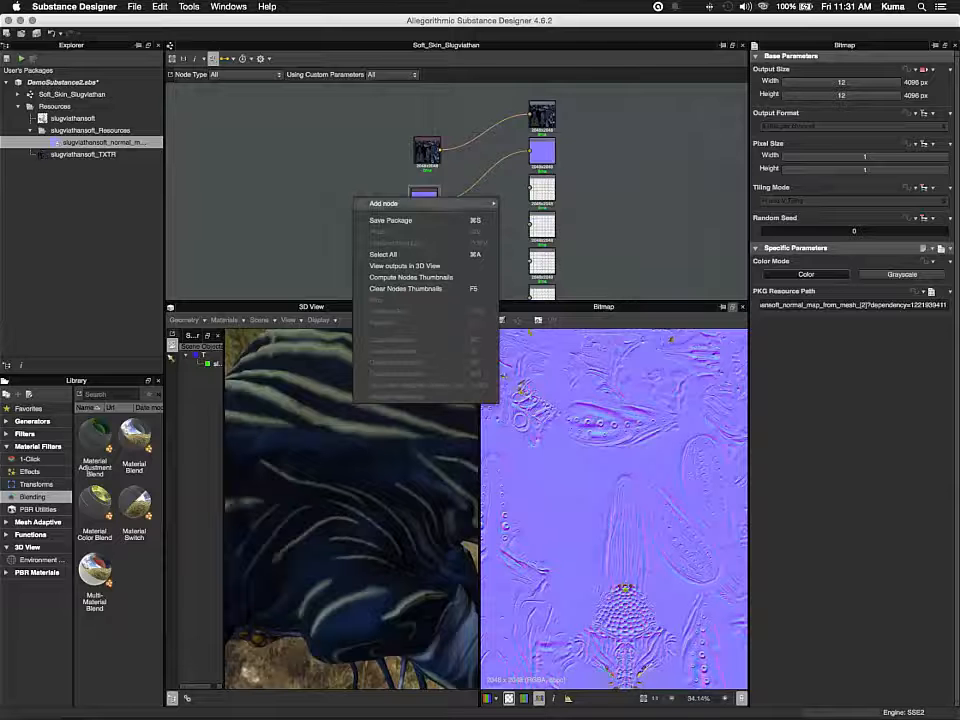
mouse_move(395, 203)
mouse_move(530, 205)
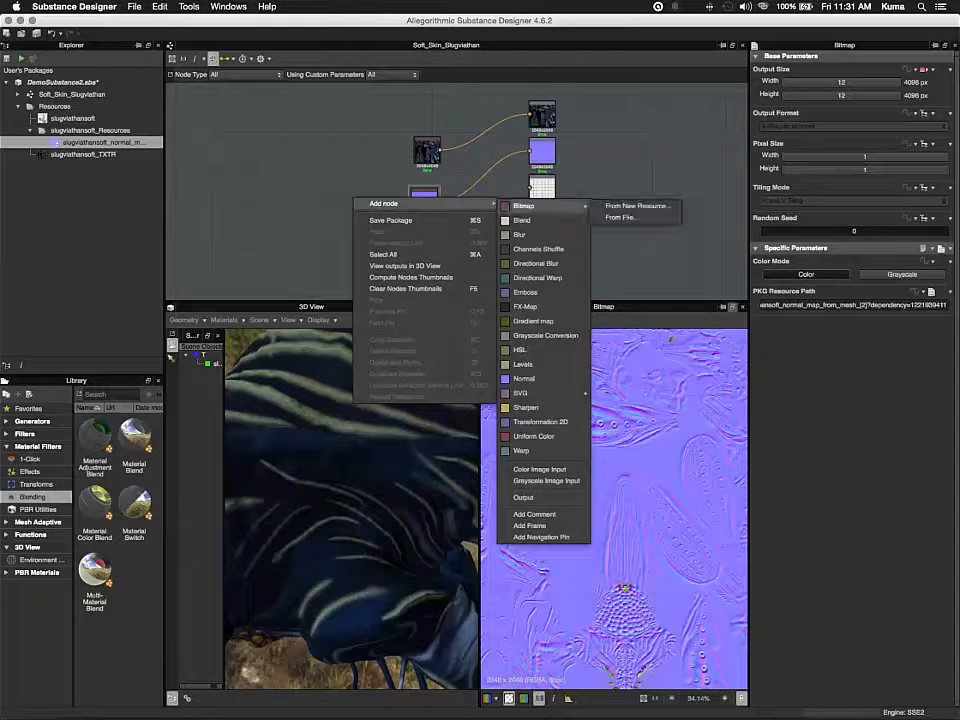
click(622, 217)
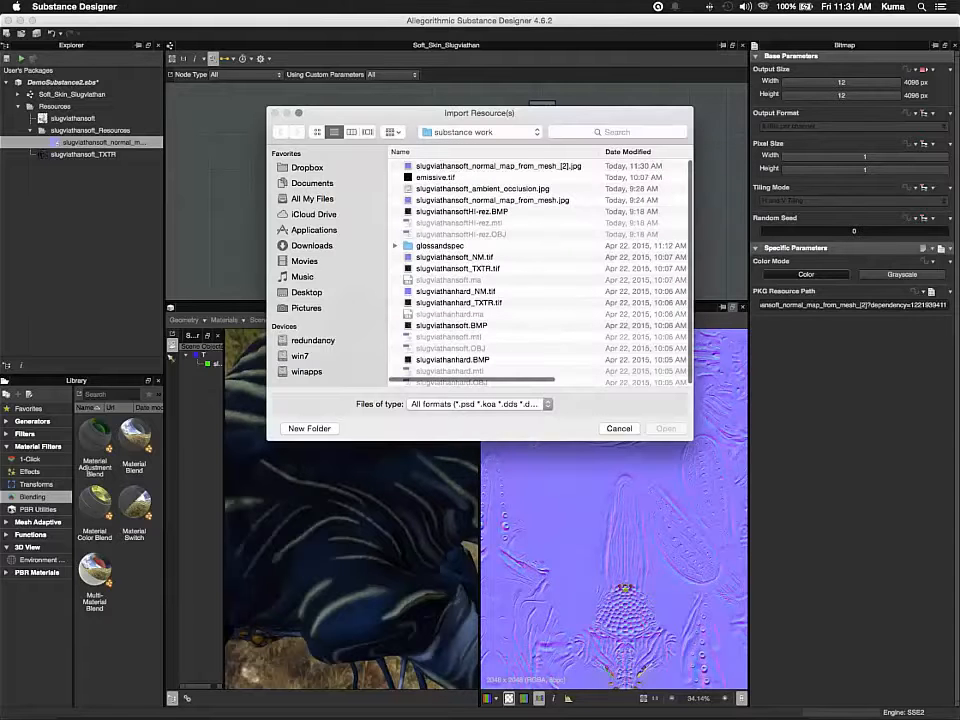
click(307, 292)
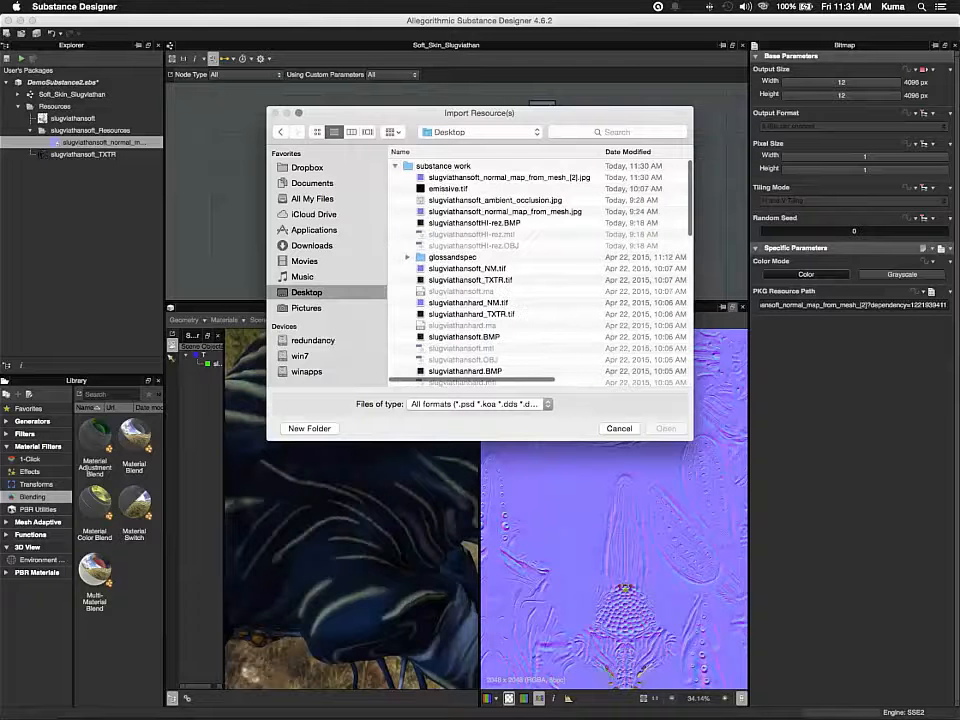
double_click(443, 166)
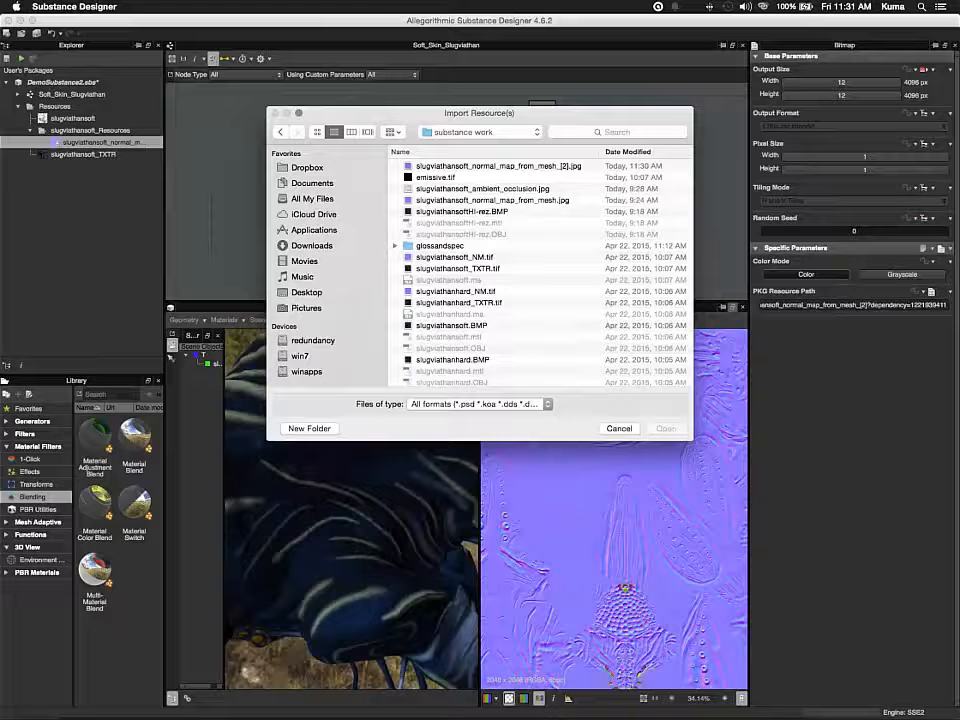
click(455, 257)
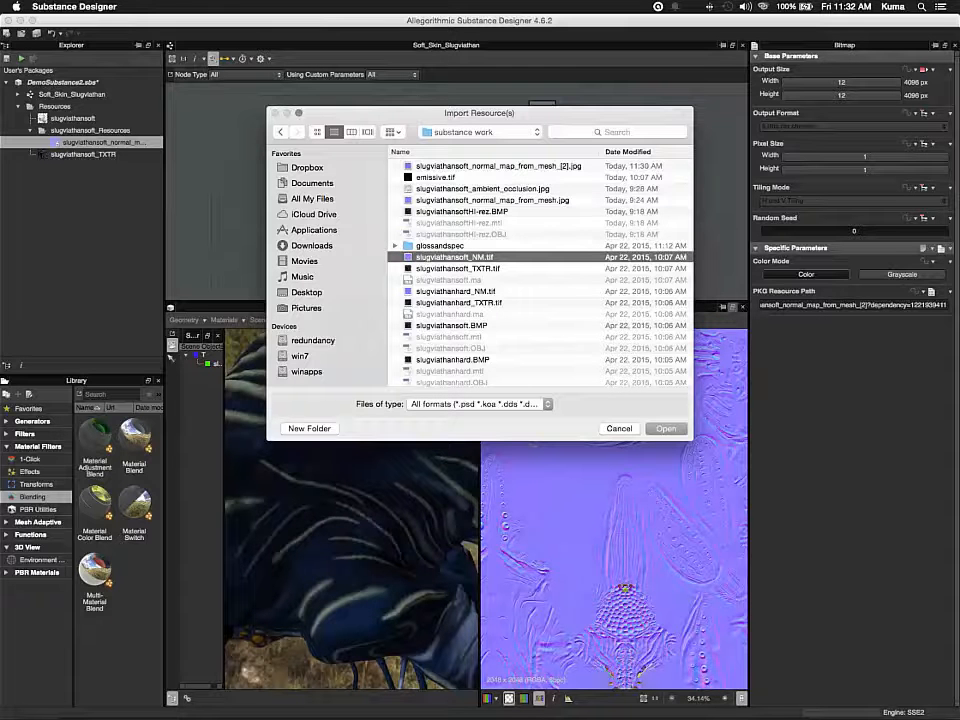
key(Return)
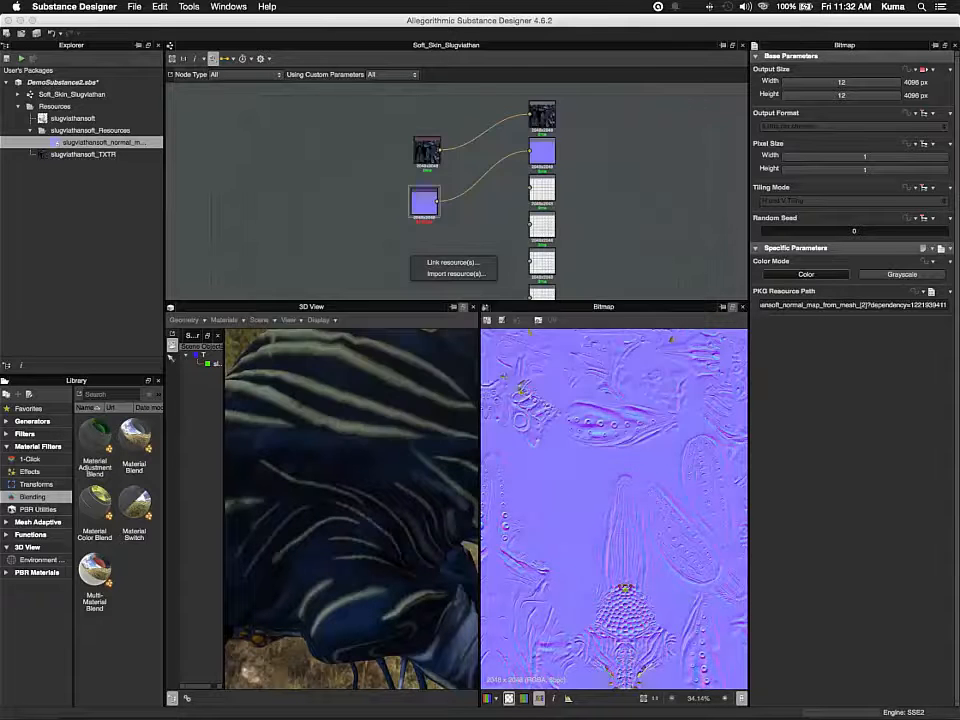
click(453, 263)
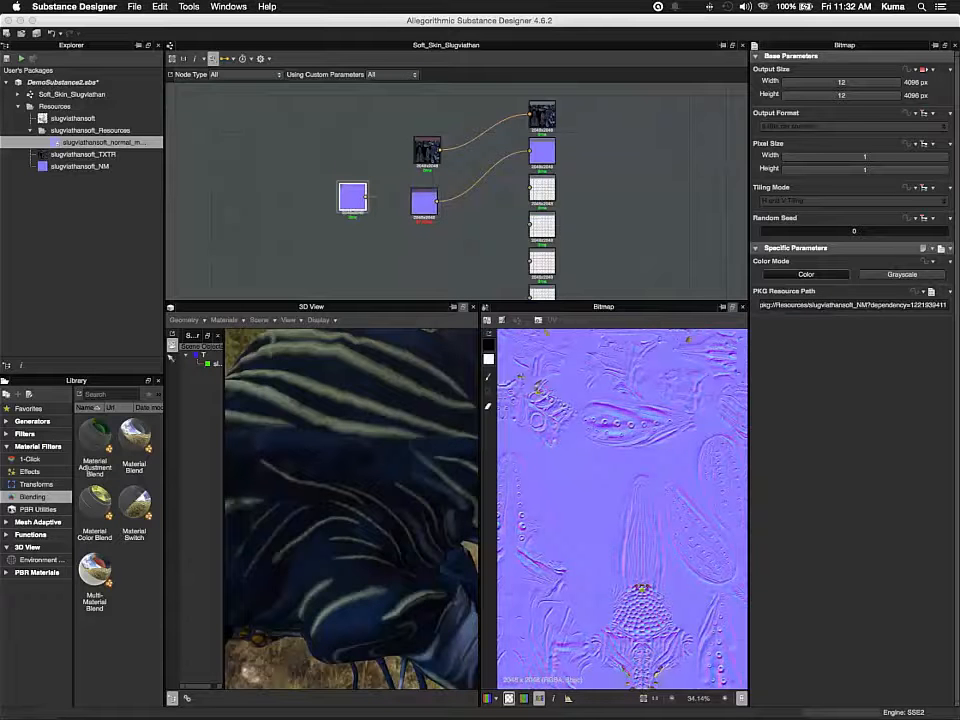
Disconnect the baked normal map node from the Normal output, move it aside, and connect the new slugviathansoft_NM bitmap node instead
mouse_move(352, 197)
mouse_down()
mouse_move(347, 165)
mouse_move(363, 214)
mouse_up()
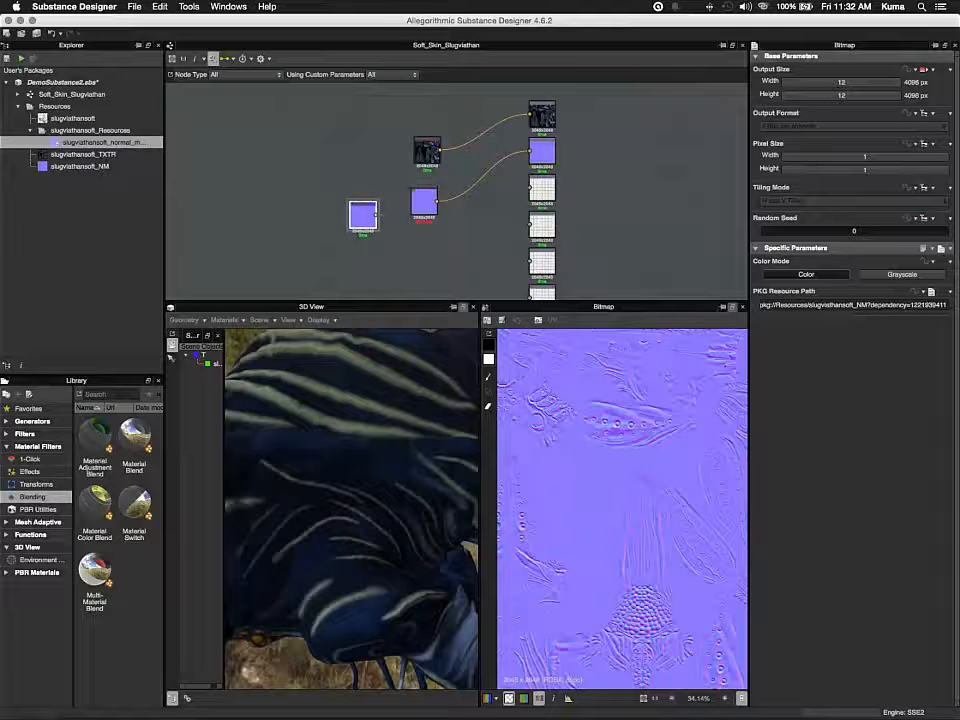
mouse_move(424, 202)
mouse_down()
mouse_move(436, 214)
mouse_move(413, 196)
mouse_up()
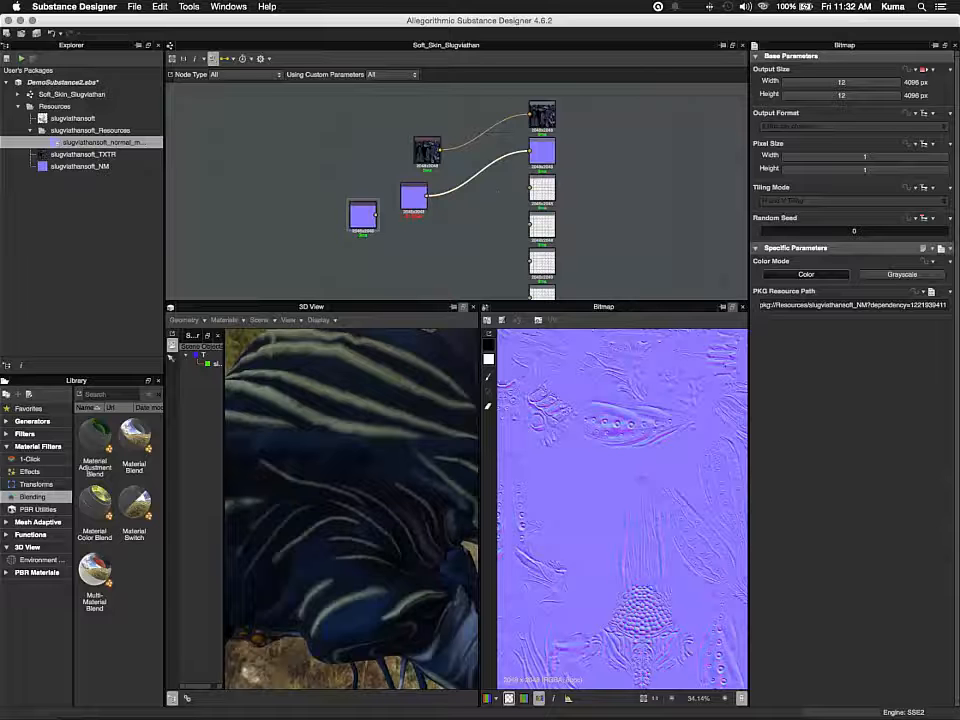
key(Delete)
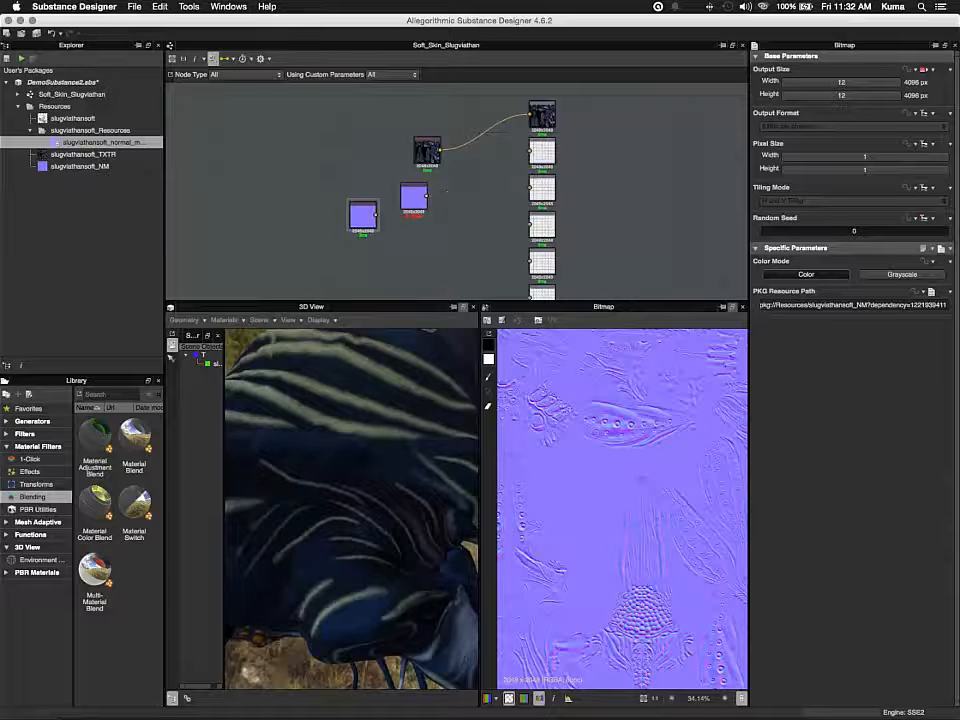
drag(413, 196, 258, 138)
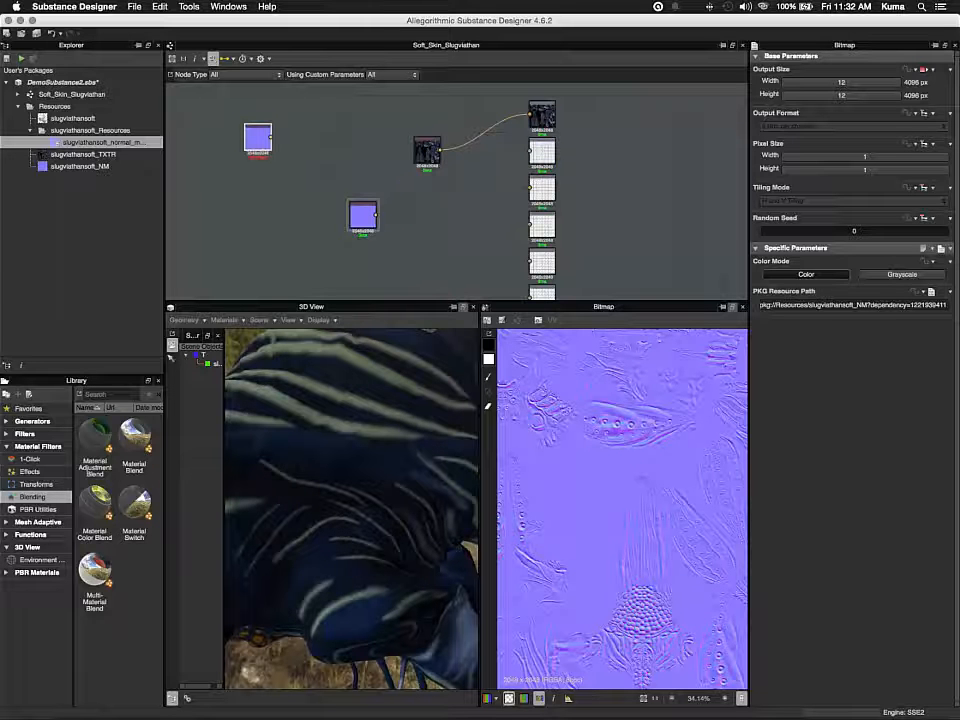
drag(363, 215, 427, 192)
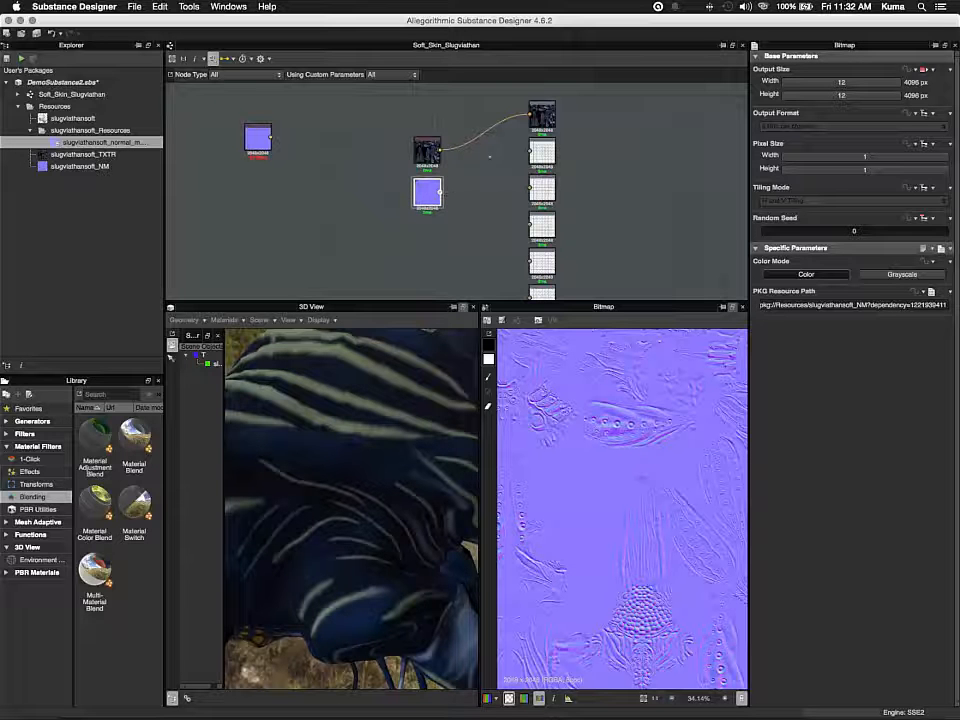
drag(441, 191, 529, 151)
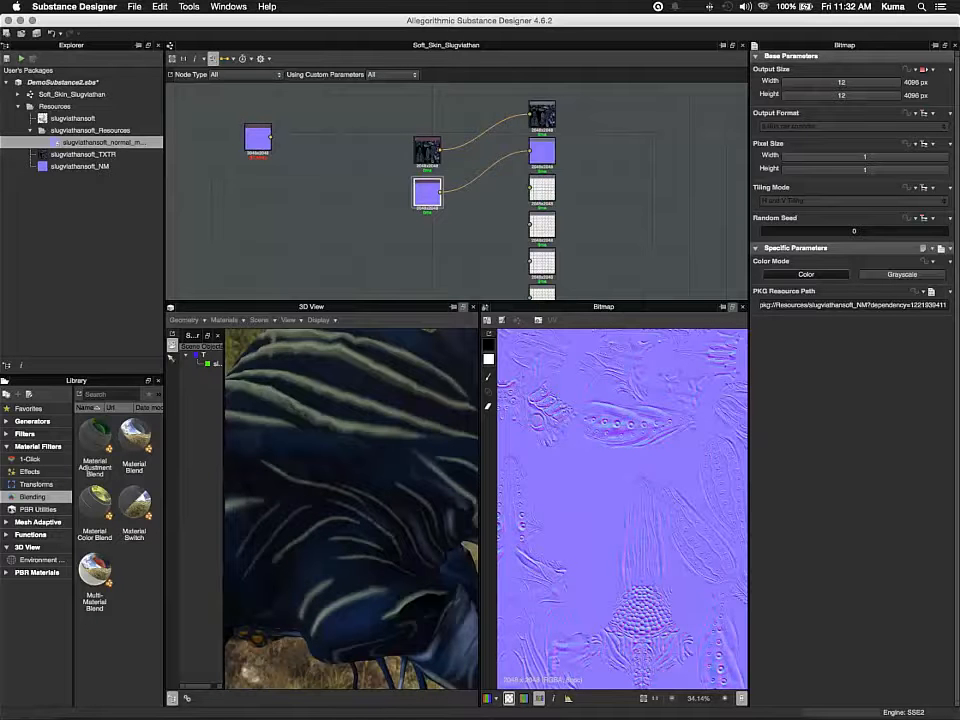
Zoom the 2D view and orbit the 3D view to inspect the new normal map on the creature
scroll(622, 508, down, 6)
scroll(622, 508, up, 3)
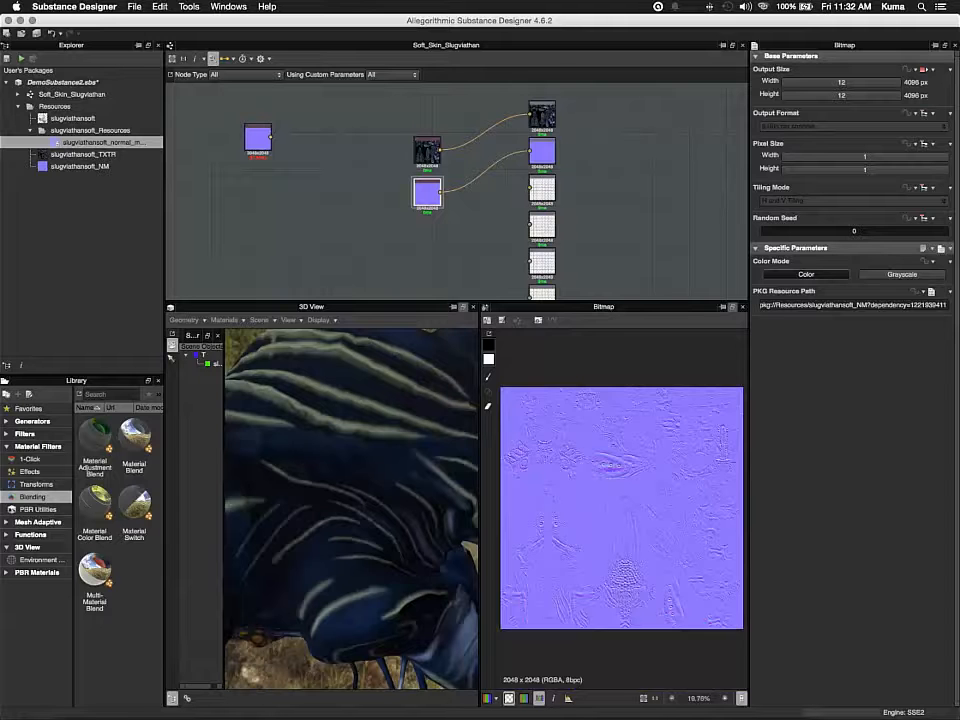
scroll(622, 508, up, 2)
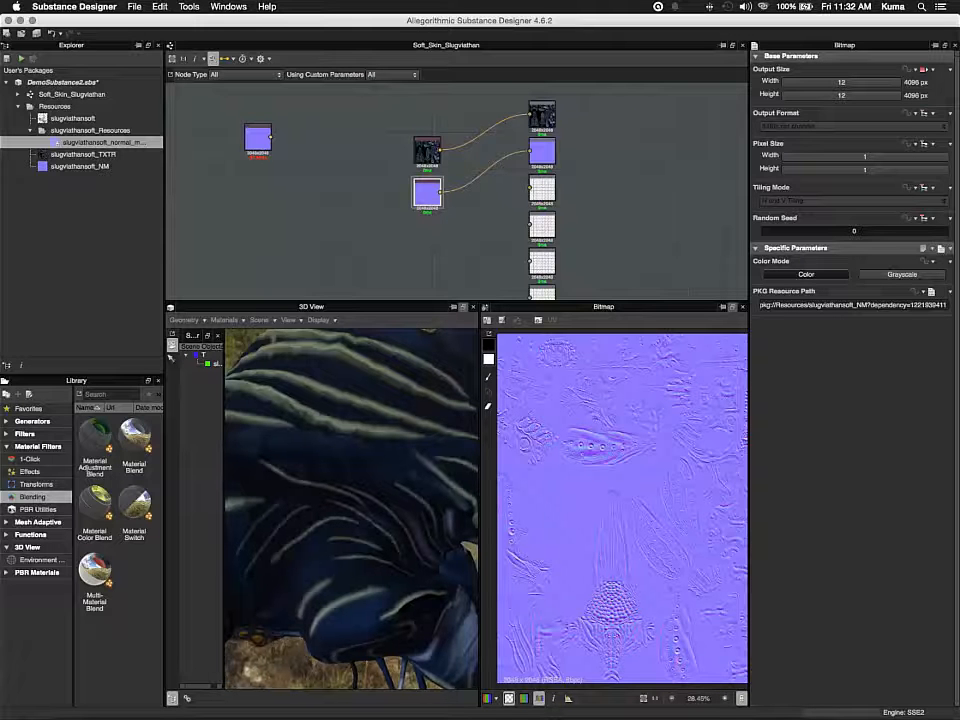
drag(340, 530, 385, 455)
scroll(352, 508, down, 10)
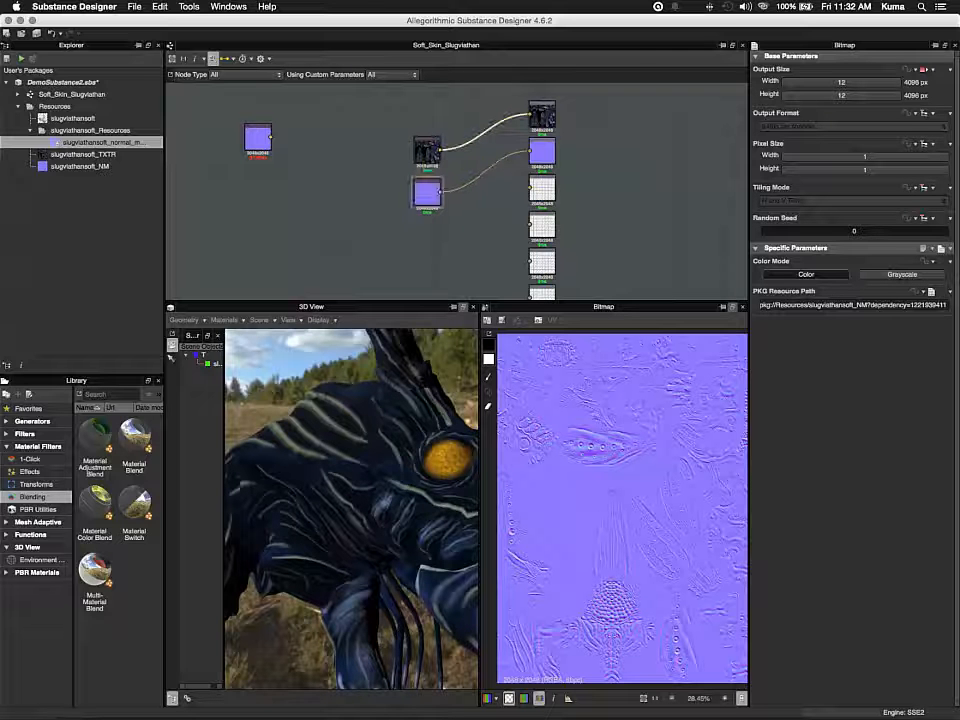
Disconnect the texture bitmap node from the base color output and move the node aside
click(500, 121)
key(Delete)
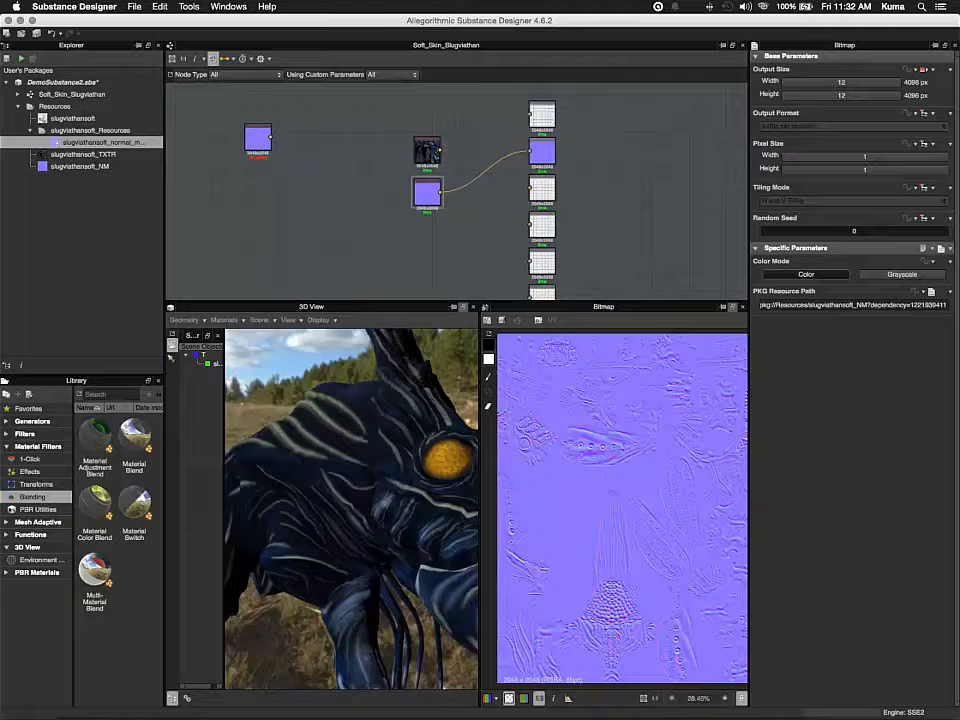
drag(427, 149, 385, 137)
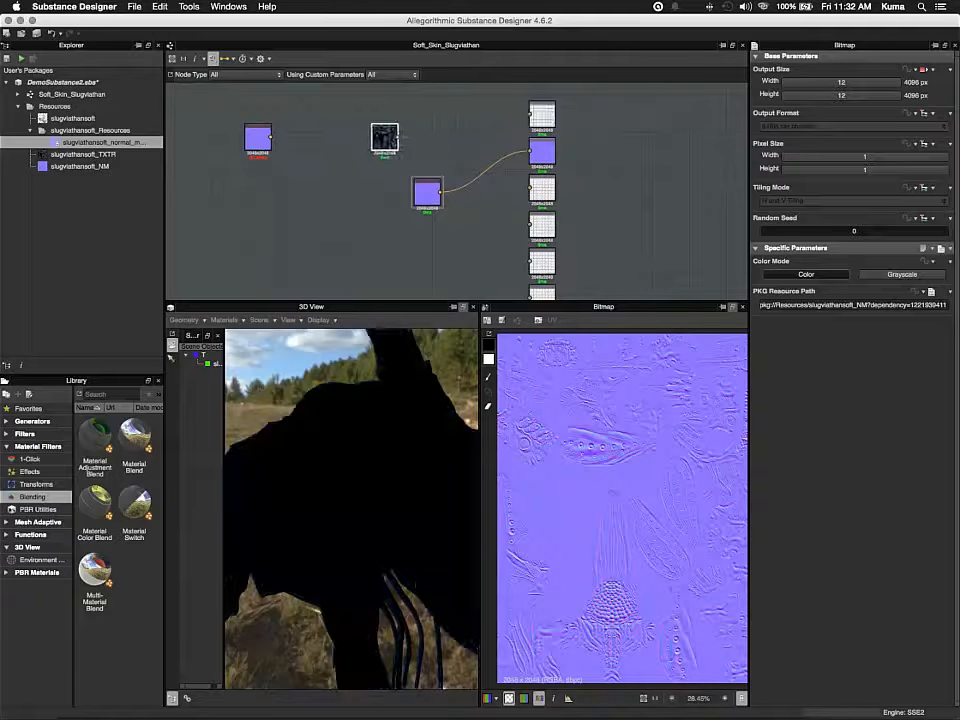
Add a Uniform Color node, switch it to Grayscale mode and set its value to 255
right_click(474, 123)
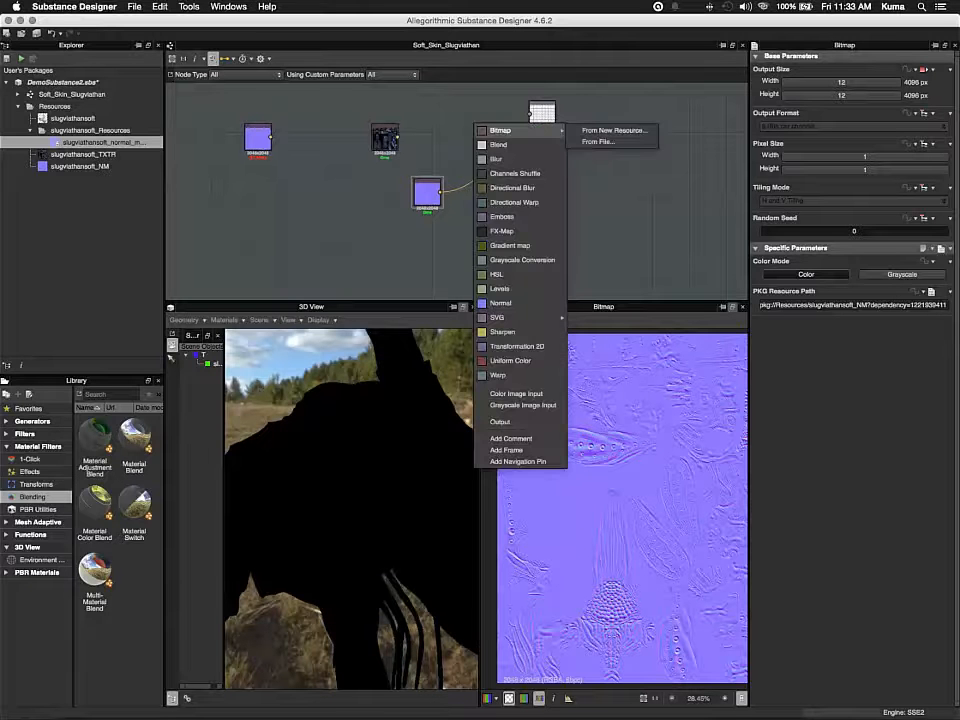
click(512, 360)
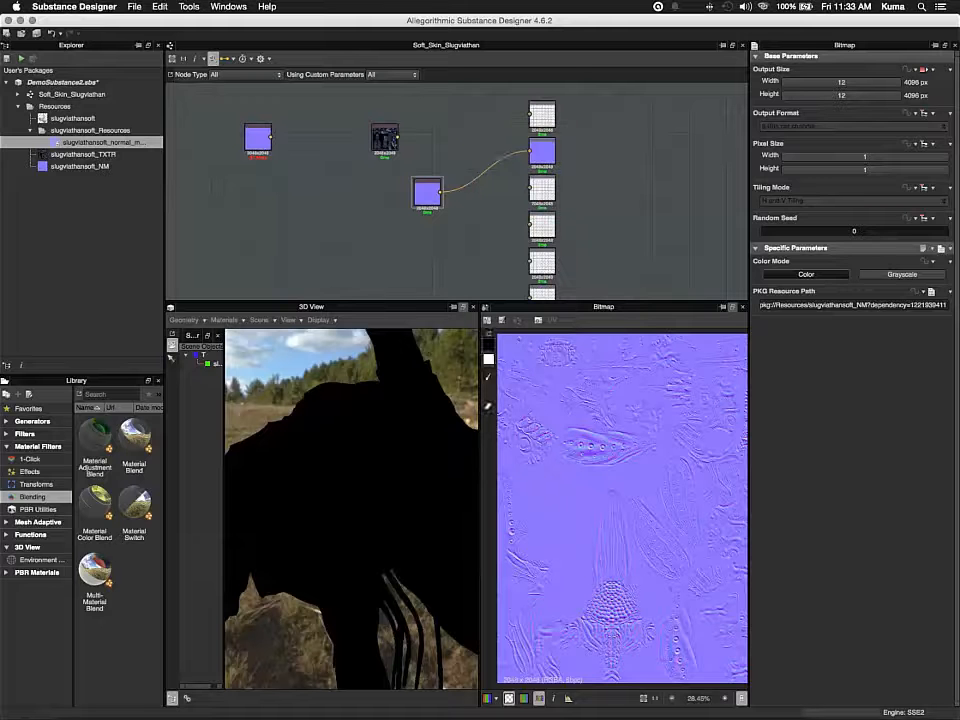
right_click(457, 192)
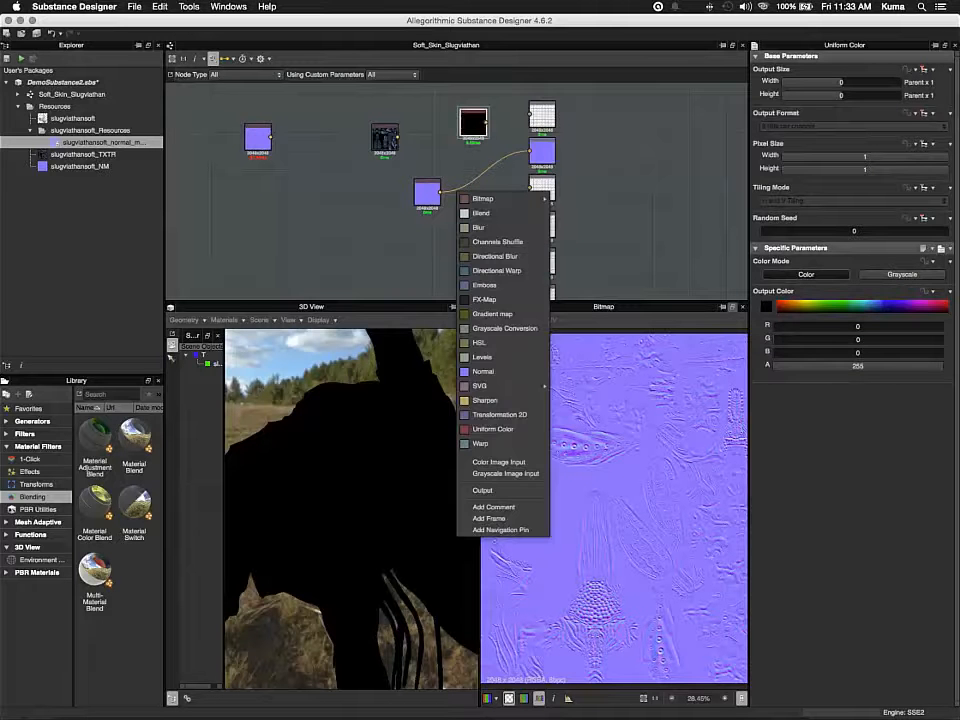
click(902, 274)
click(902, 274)
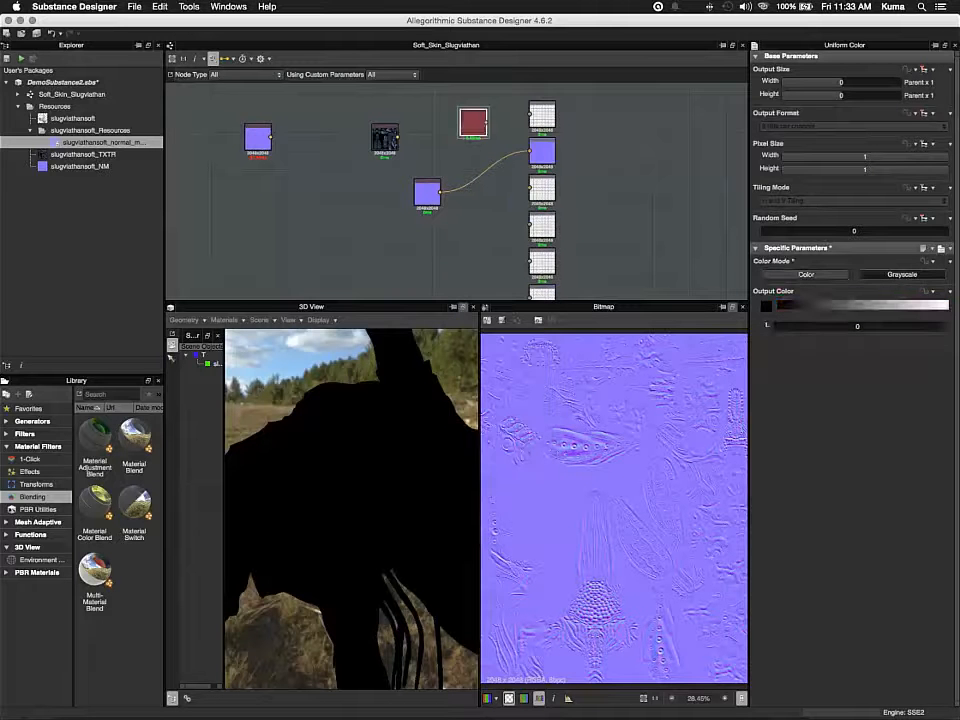
click(861, 327)
drag(858, 327, 948, 327)
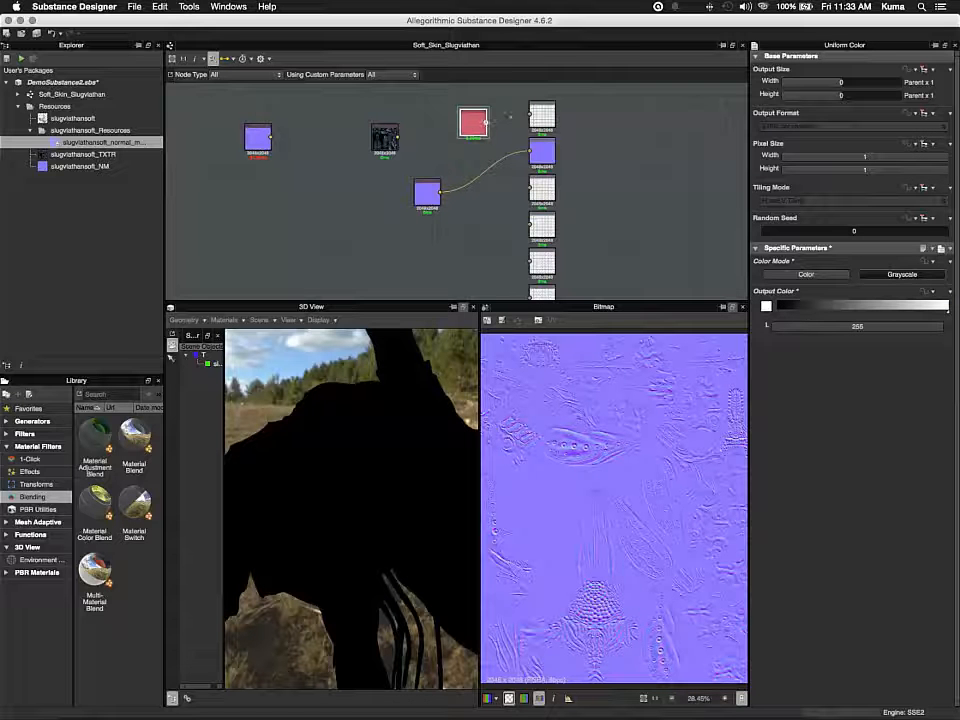
Connect the white Uniform Color node to the base color output to preview the untextured creature
drag(486, 122, 530, 115)
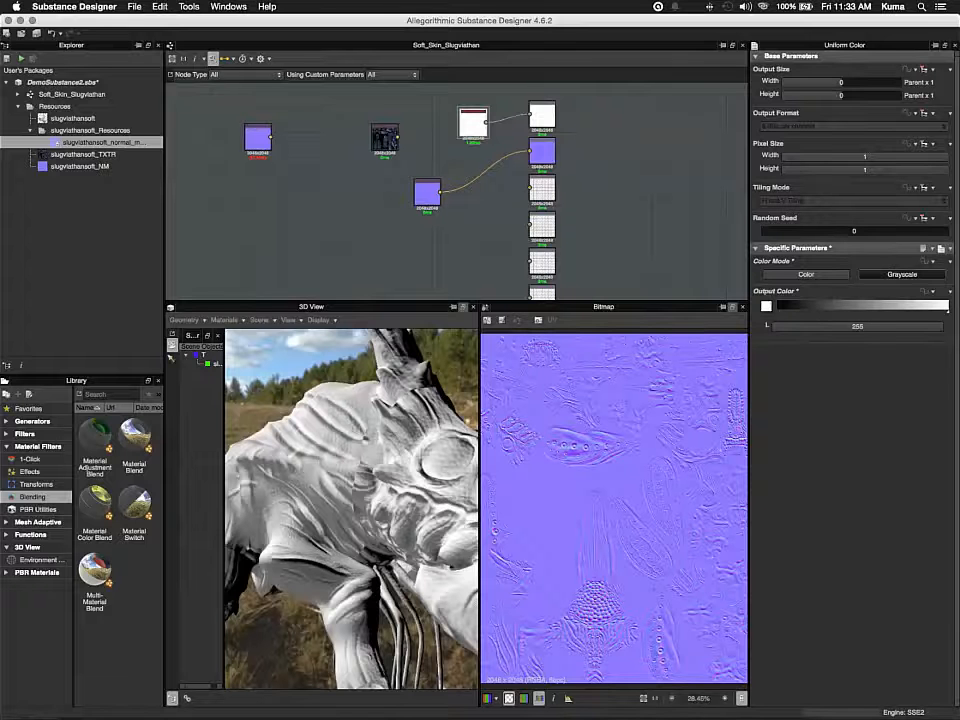
scroll(352, 509, up, 2)
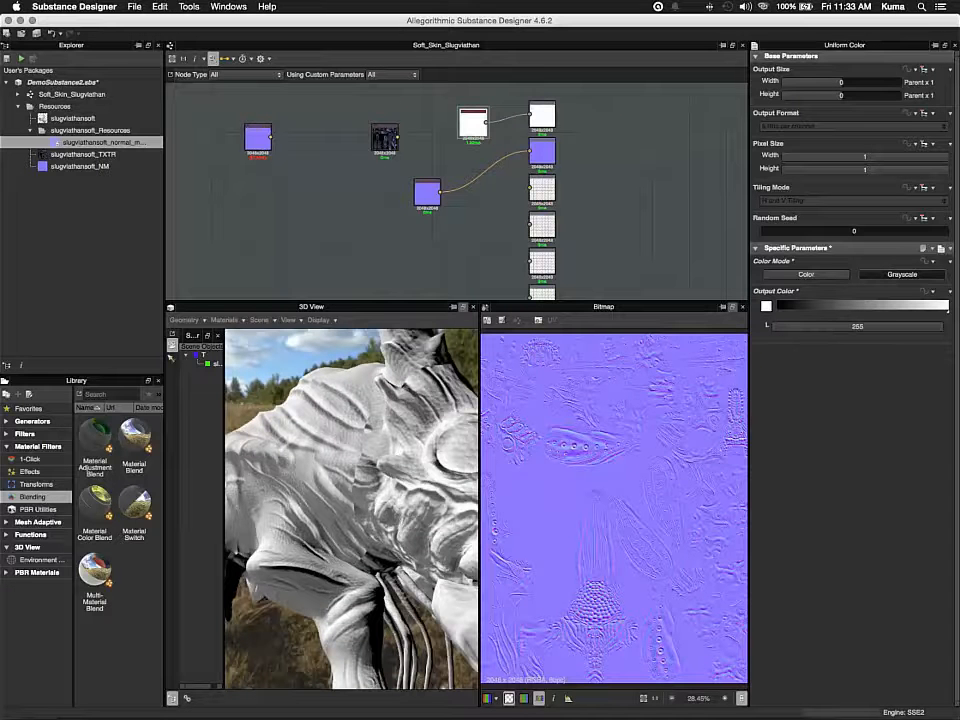
scroll(352, 509, down, 5)
mouse_move(352, 509)
mouse_down()
mouse_move(325, 509)
mouse_move(390, 515)
mouse_move(350, 508)
mouse_up()
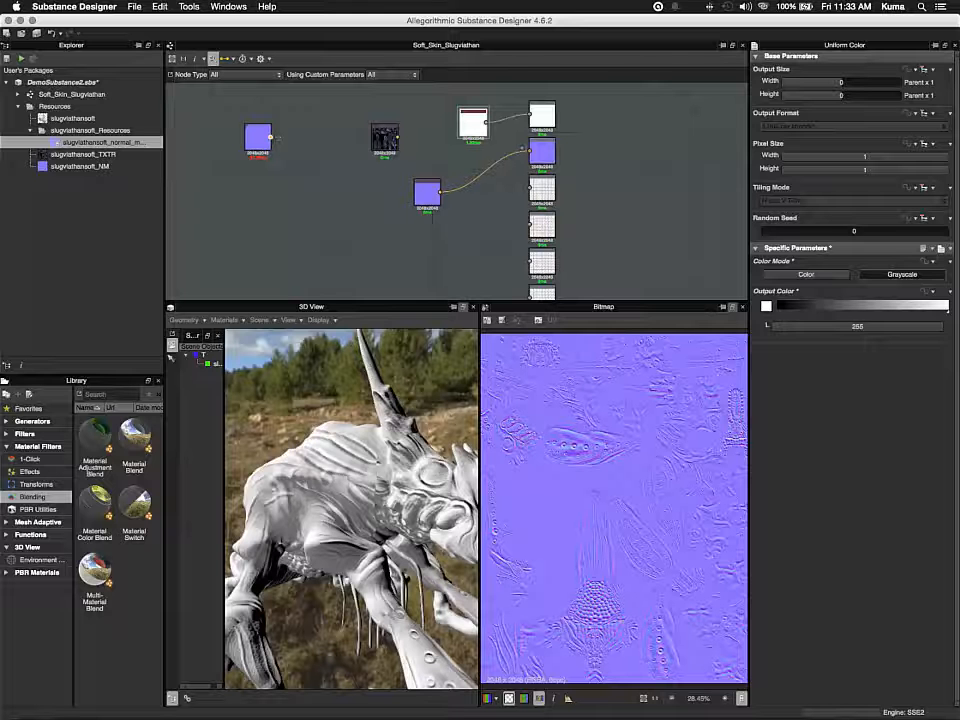
Compare the two normal maps by alternately connecting the baked and new bitmap nodes to the Normal output, ending with the baked one
drag(270, 137, 529, 150)
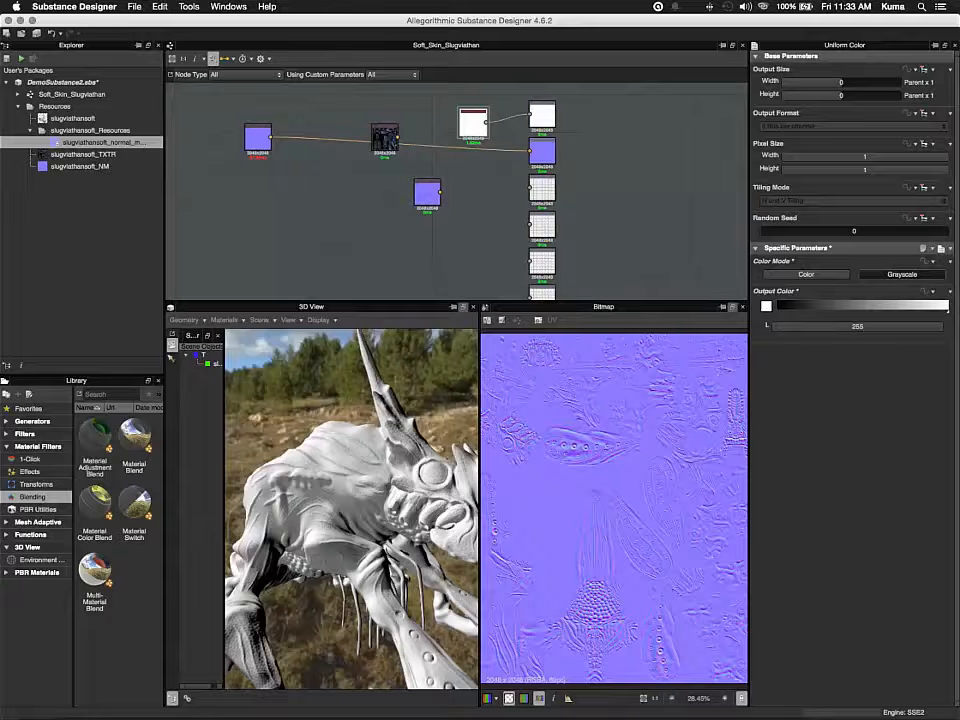
drag(300, 510, 396, 482)
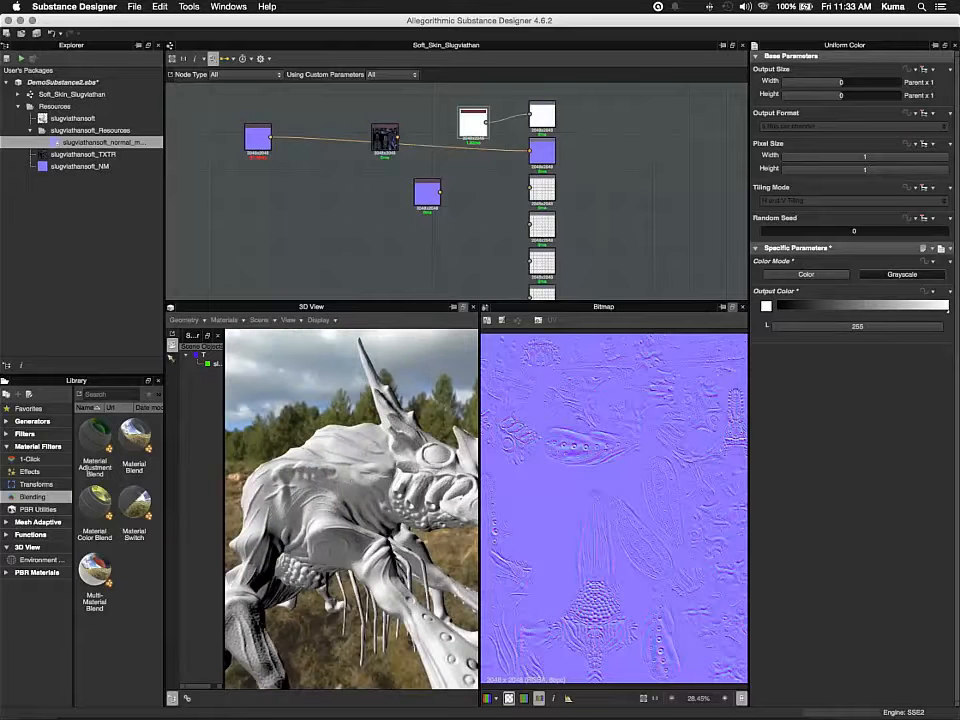
drag(440, 192, 529, 151)
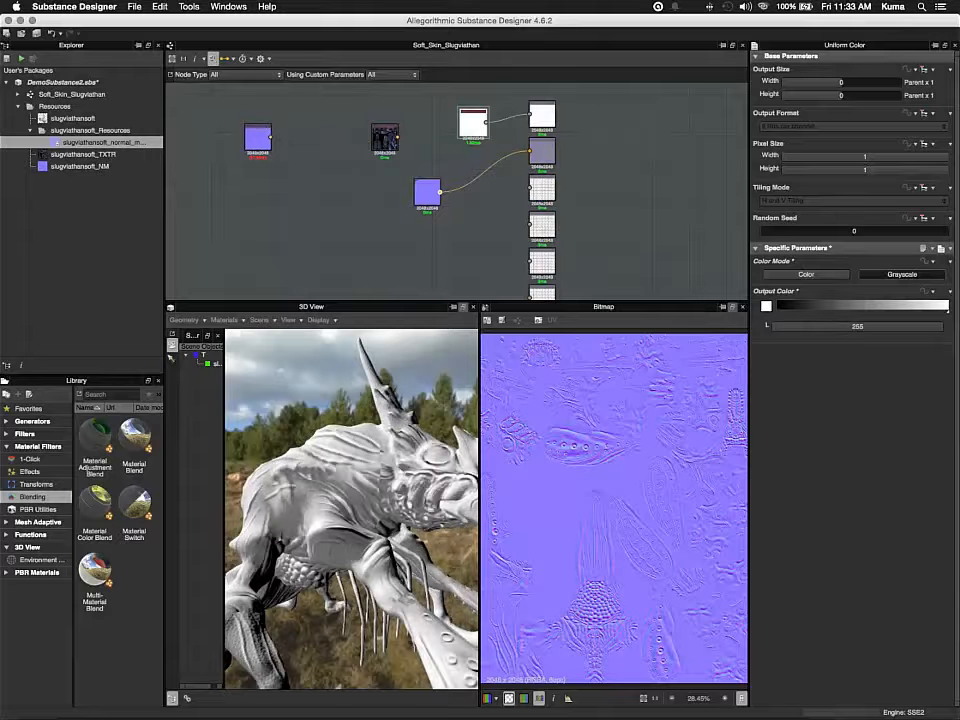
click(427, 192)
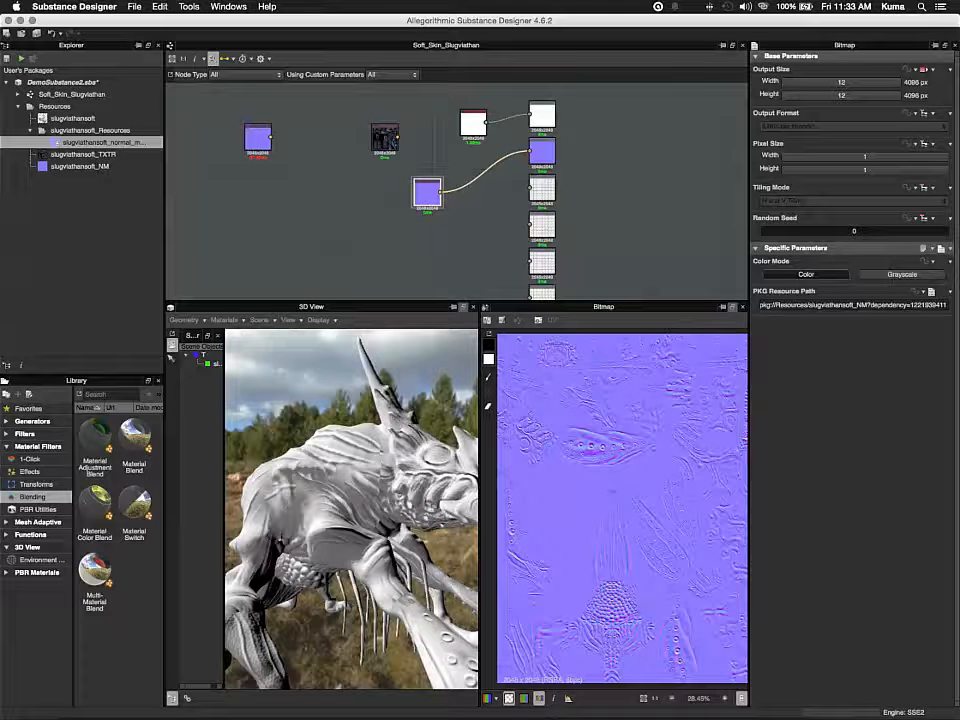
drag(274, 137, 528, 152)
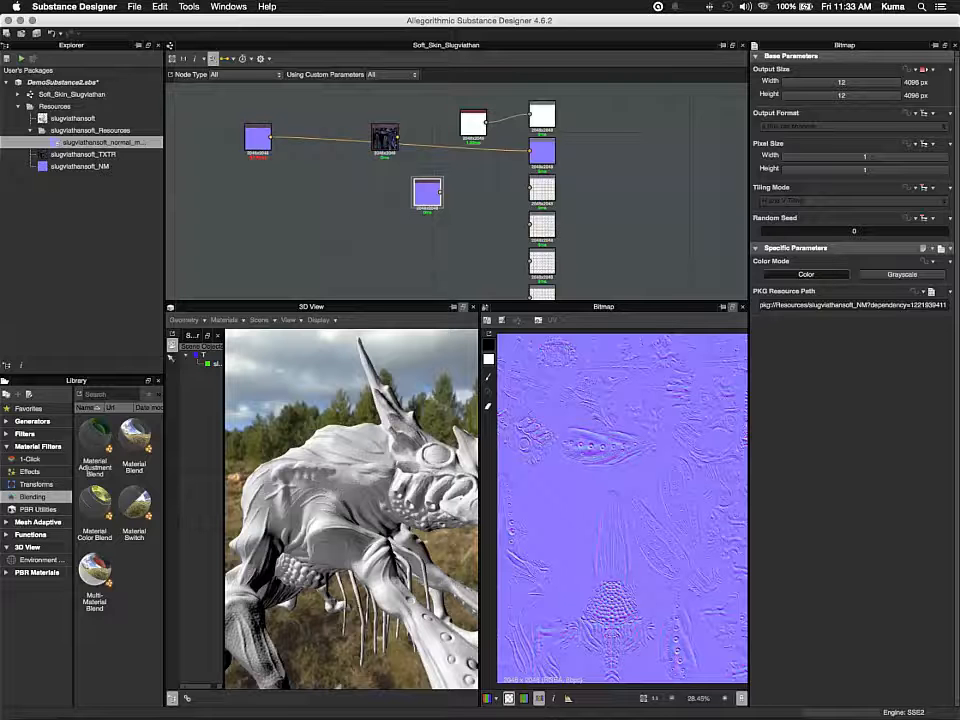
mouse_move(352, 510)
mouse_down()
mouse_move(400, 490)
mouse_move(370, 540)
mouse_move(356, 508)
mouse_up()
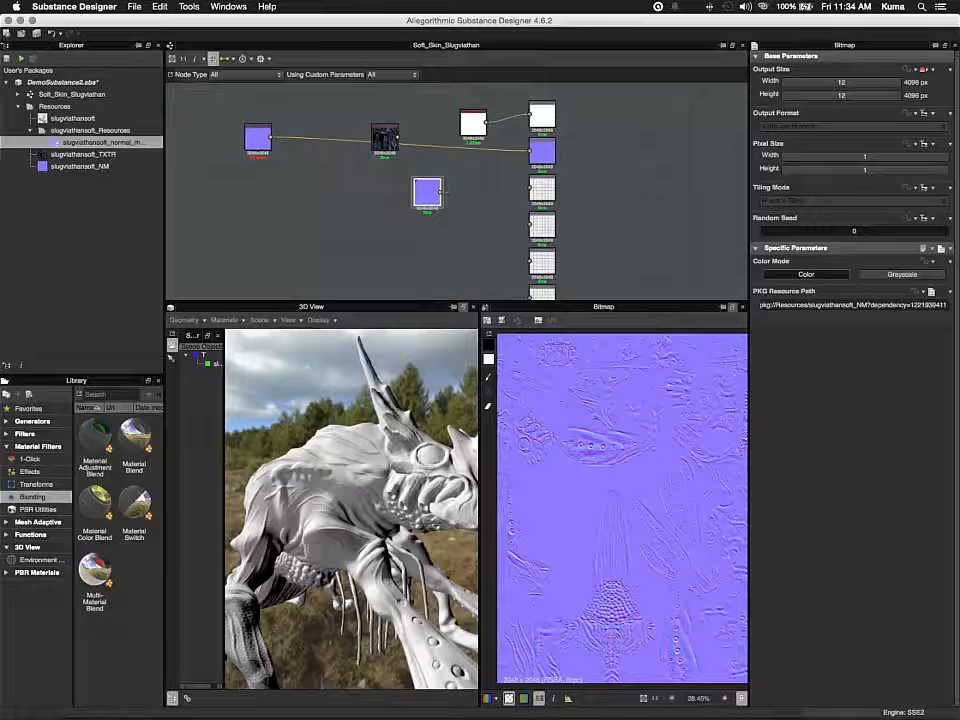
Delete the unused slugviathansoft_NM bitmap node and move the baked normal map node next to the outputs
right_click(426, 193)
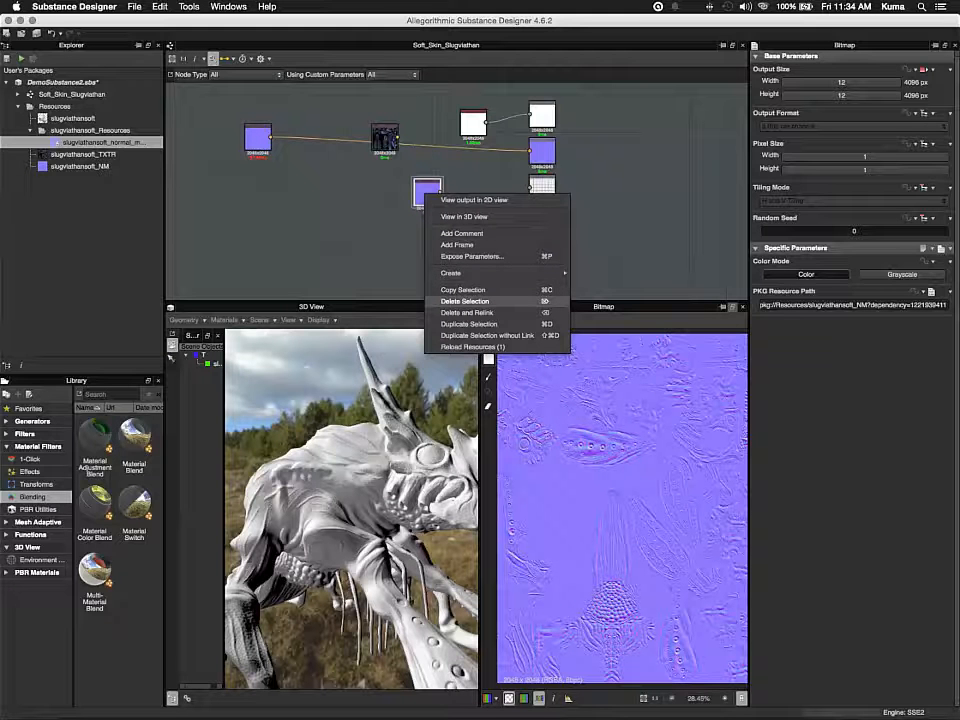
click(465, 301)
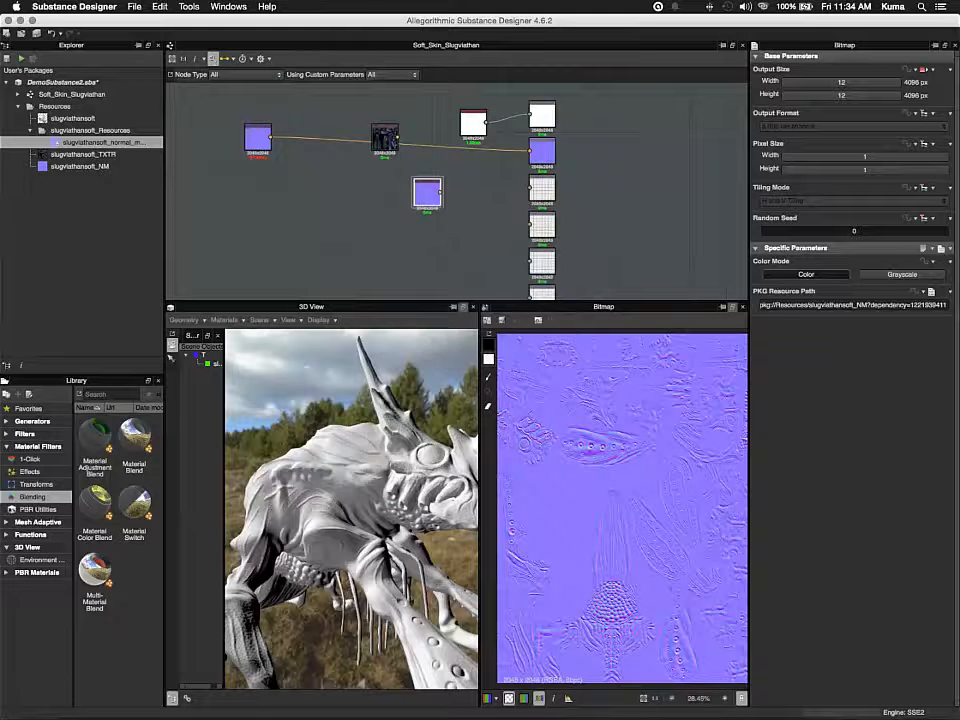
drag(258, 137, 480, 169)
Disconnect the Uniform Color node from the base color output and move it aside
click(508, 118)
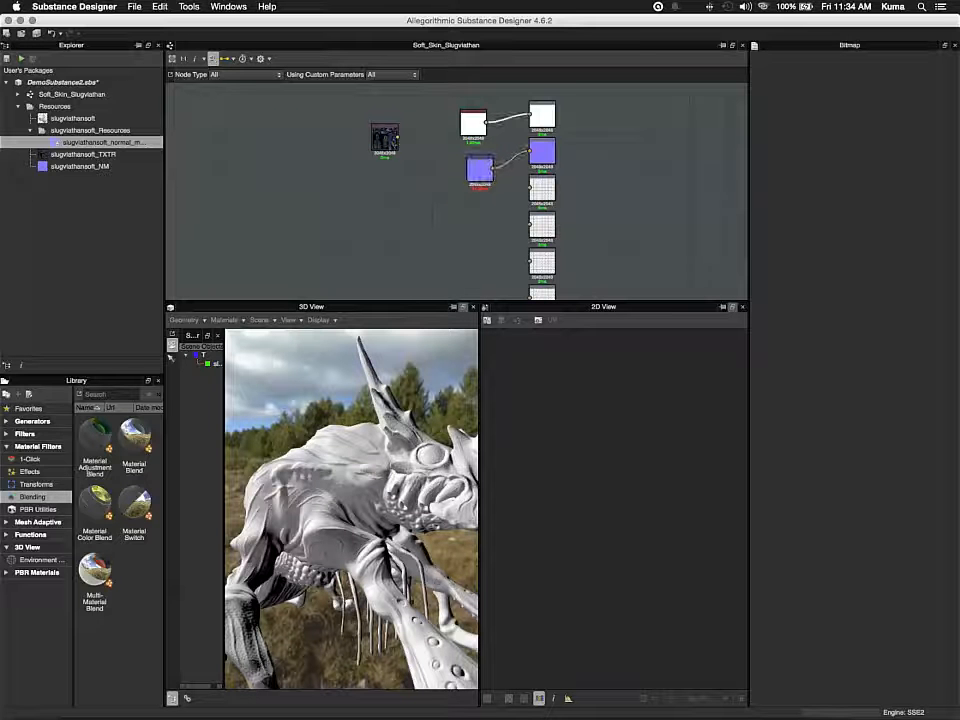
key(Delete)
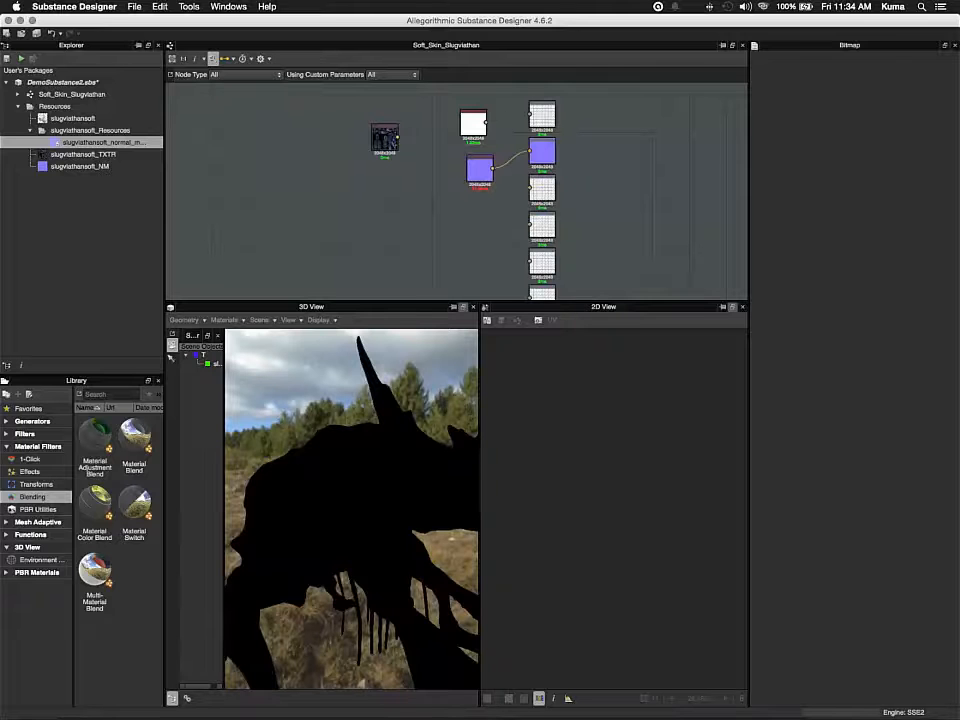
click(470, 118)
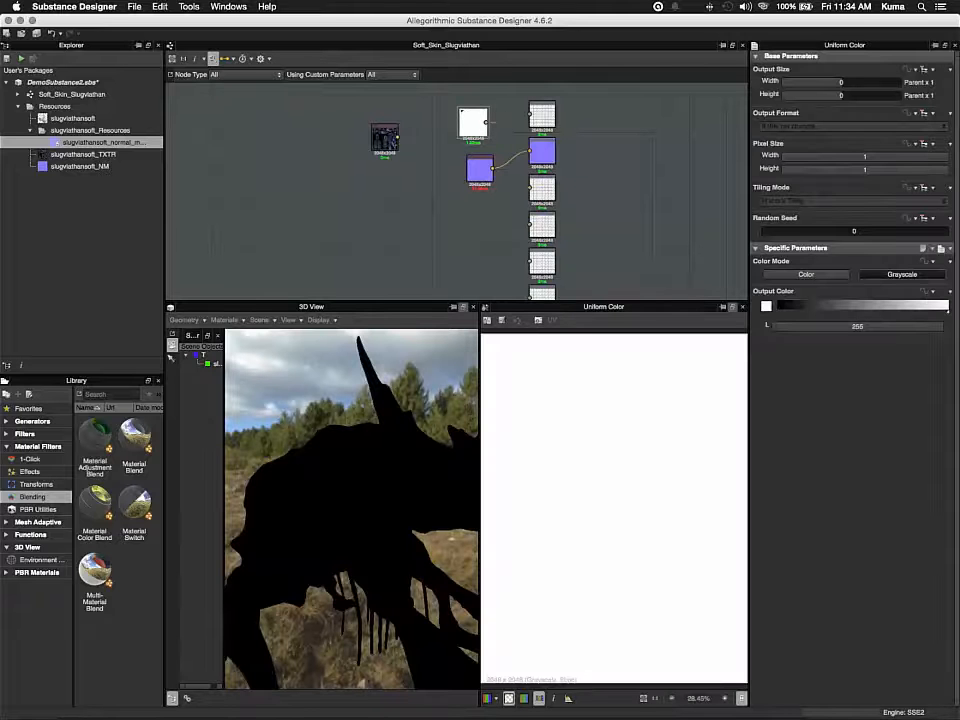
drag(470, 118, 255, 142)
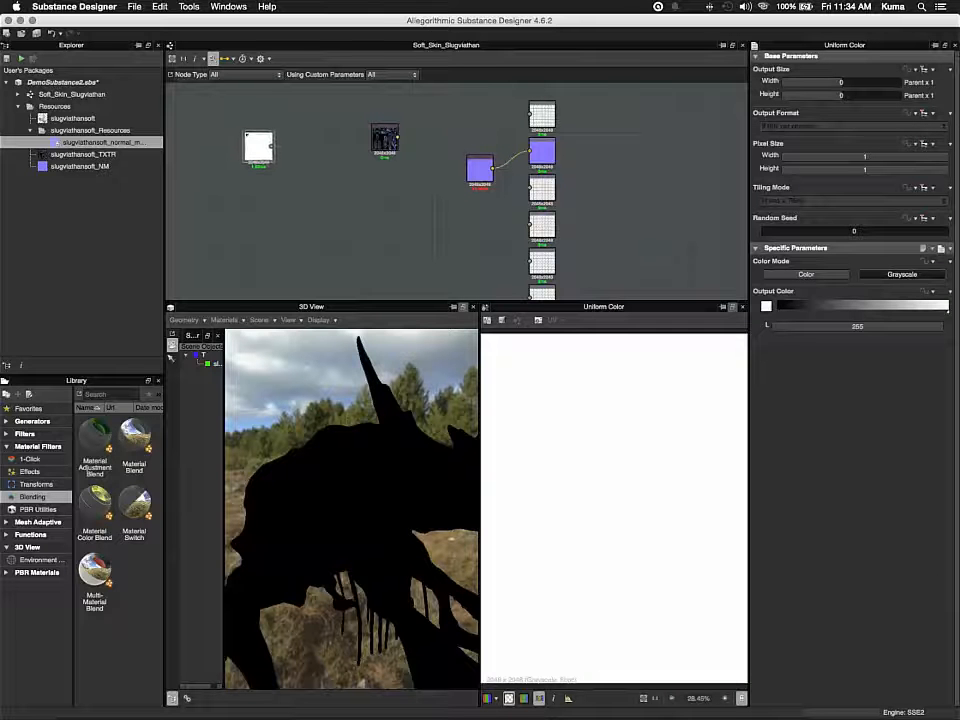
Reconnect the texture bitmap node to the base color output and tidy the positions of both bitmap nodes
drag(385, 138, 473, 117)
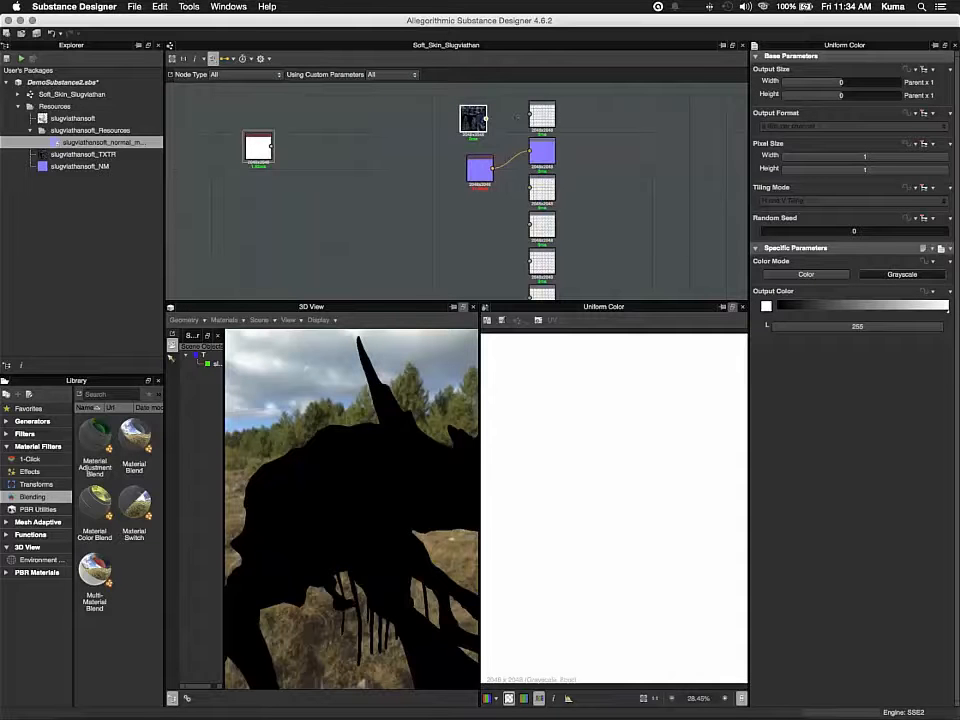
drag(517, 117, 482, 118)
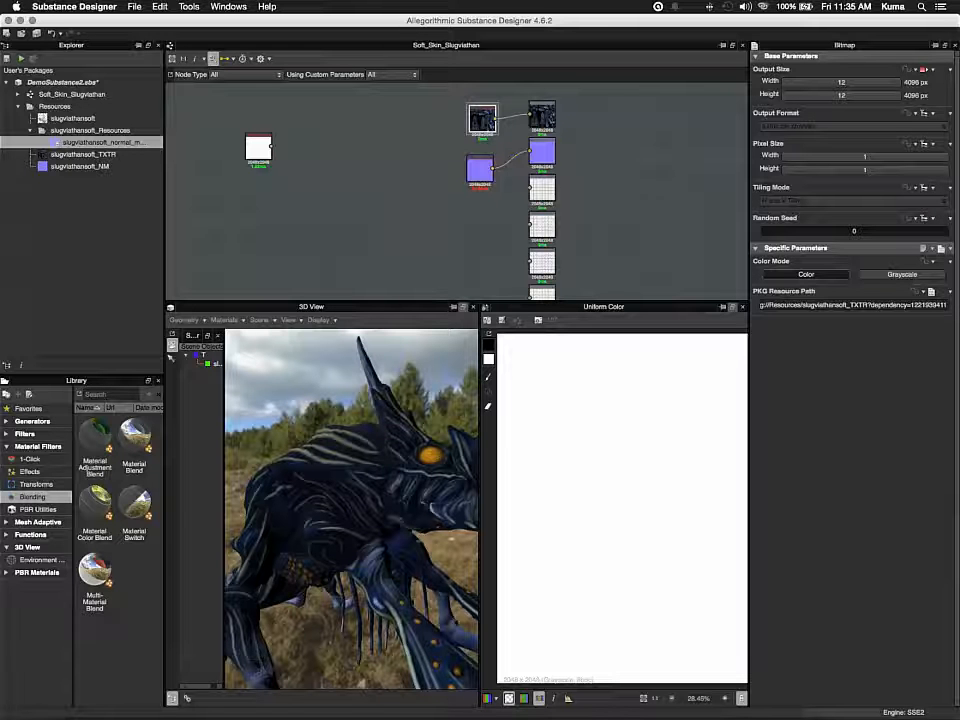
drag(482, 118, 412, 122)
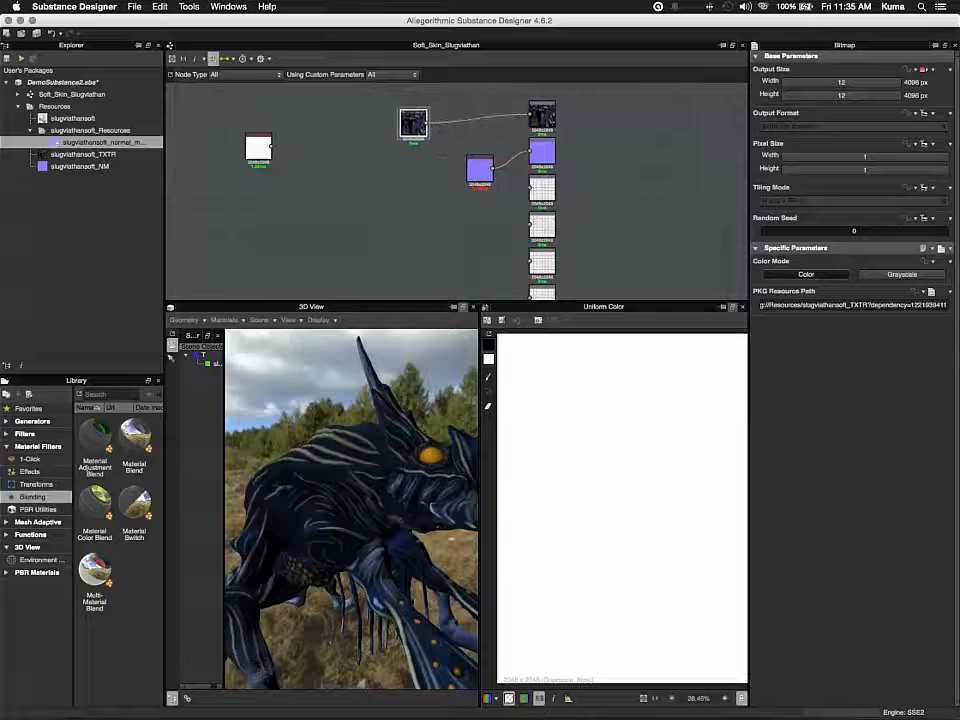
drag(480, 168, 409, 162)
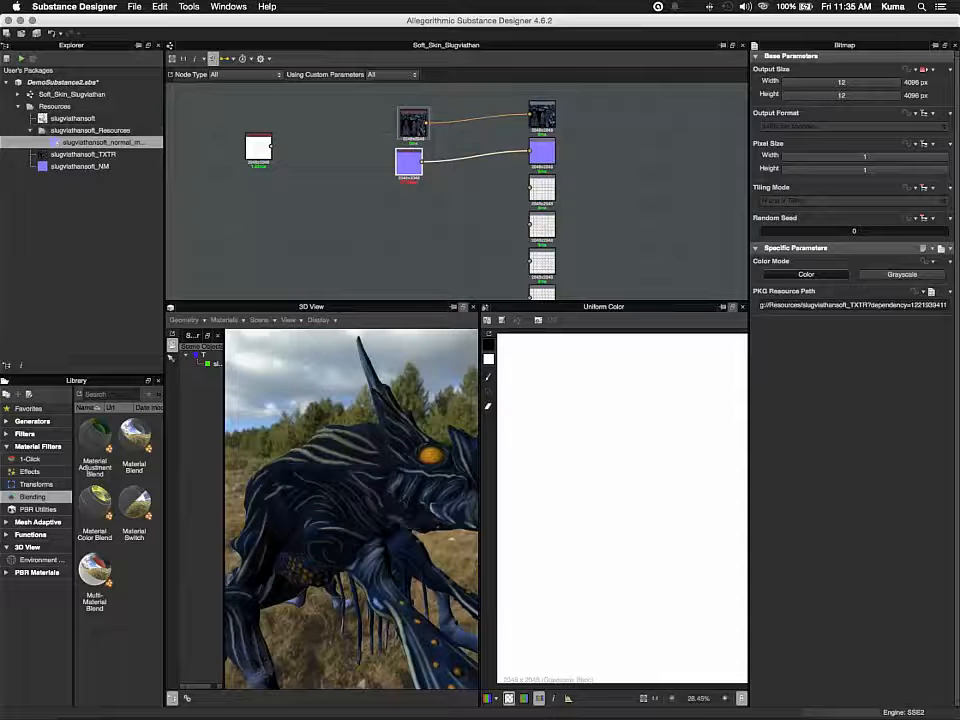
Open the Bake model information dialog for the slugviathansoft mesh resource
click(77, 119)
right_click(77, 121)
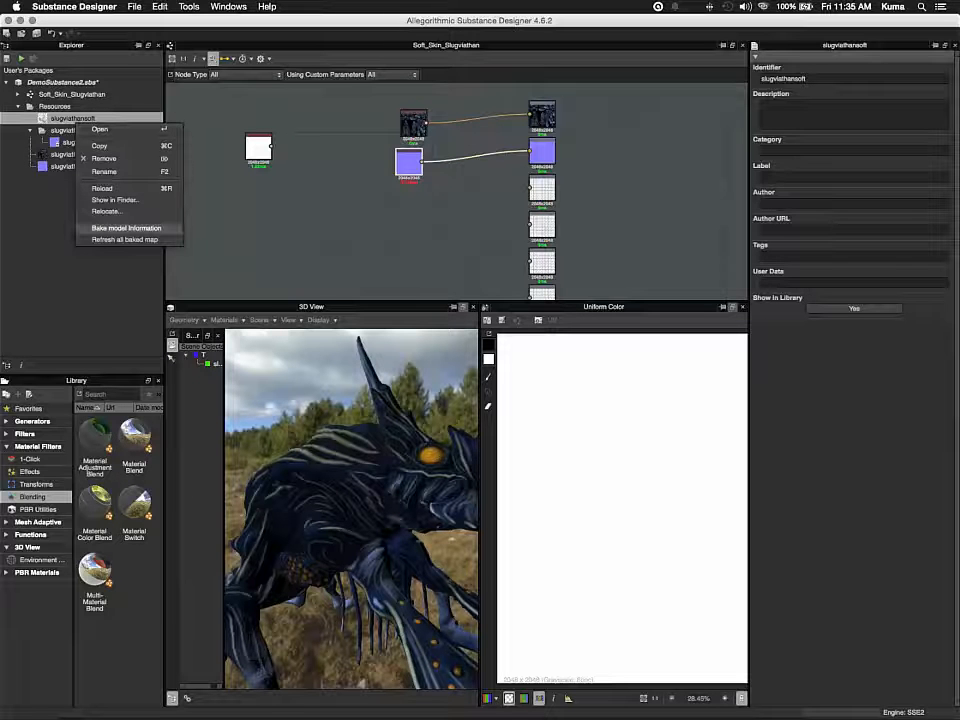
click(126, 228)
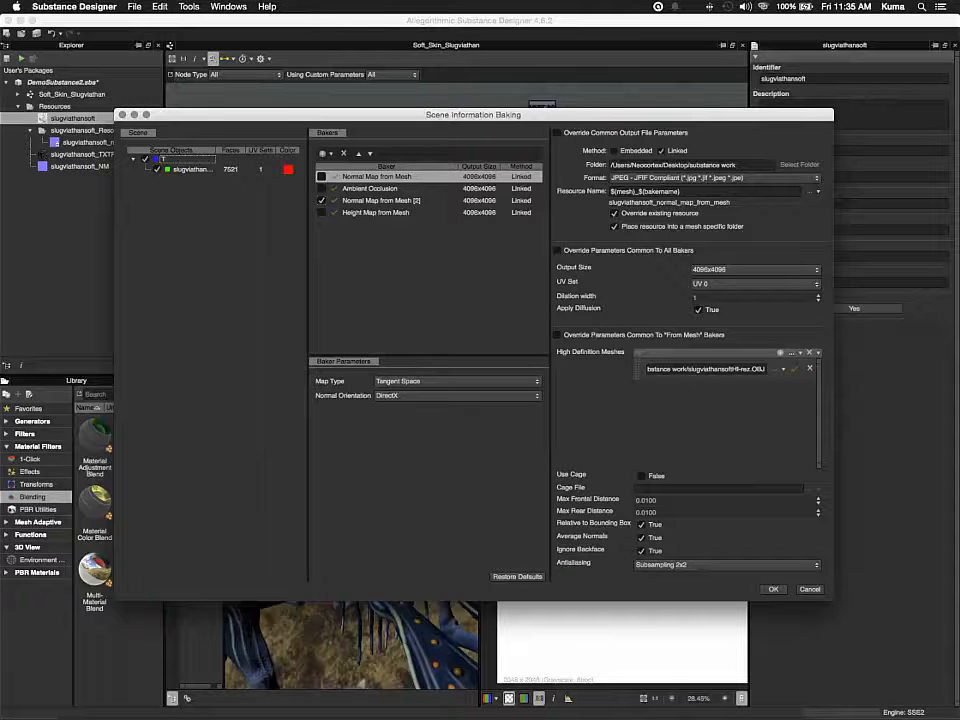
Remove all existing bakers from the baker list and add an Ambient Occlusion baker
click(321, 201)
click(370, 188)
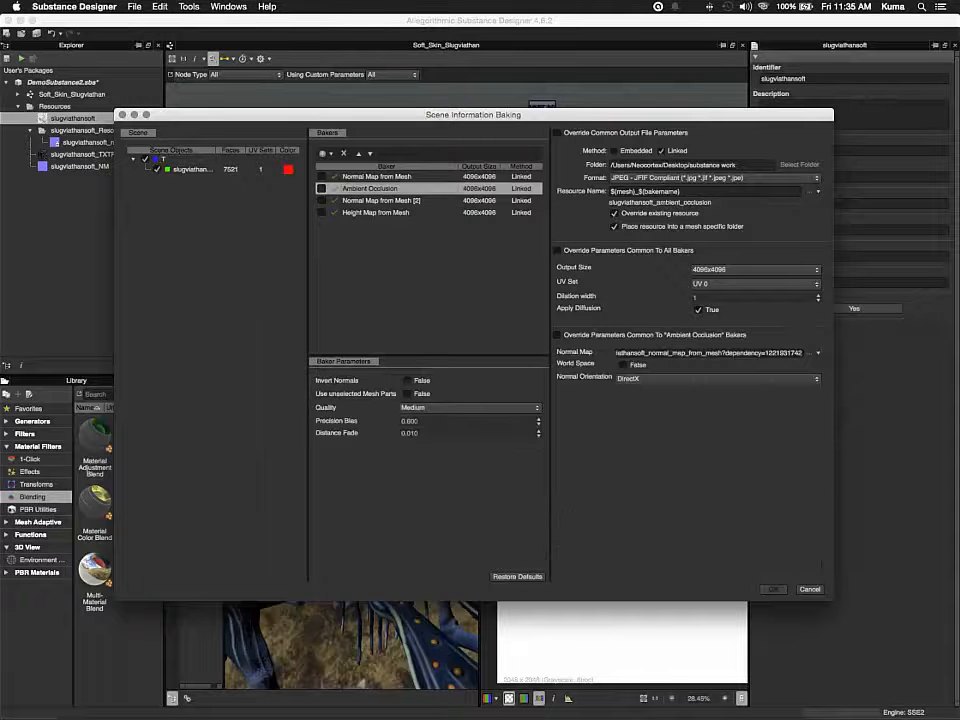
click(321, 188)
click(344, 153)
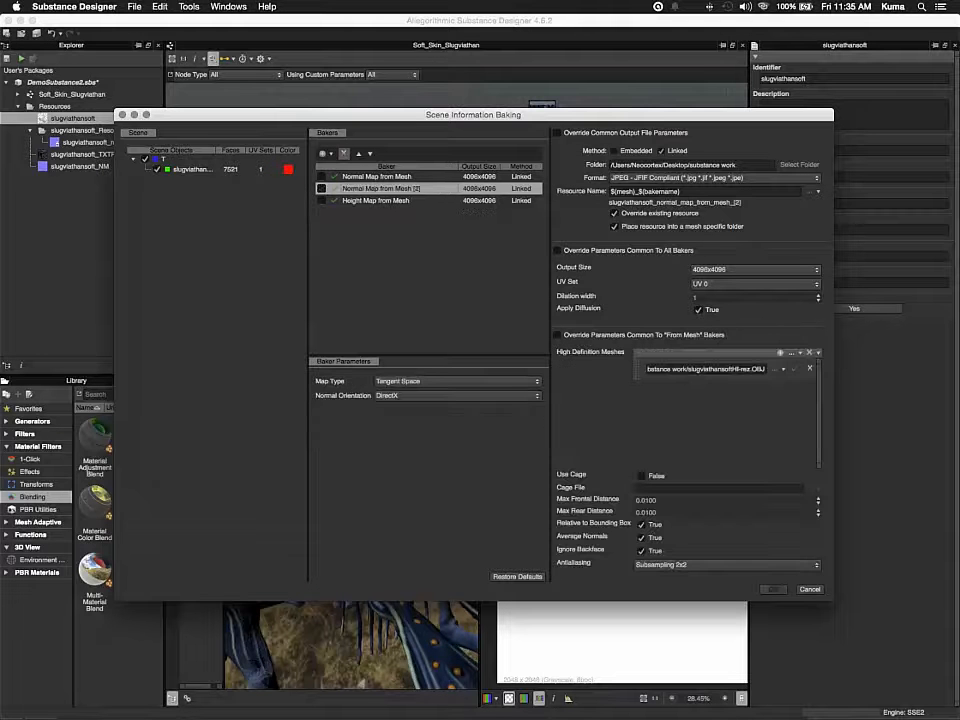
click(344, 153)
click(344, 153)
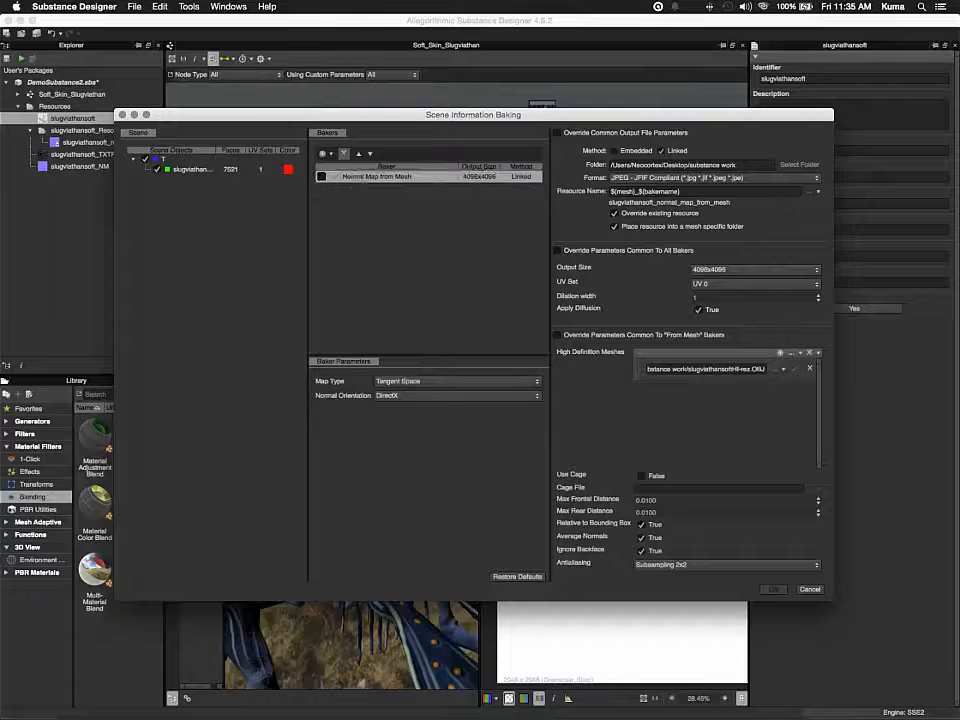
click(344, 153)
click(324, 153)
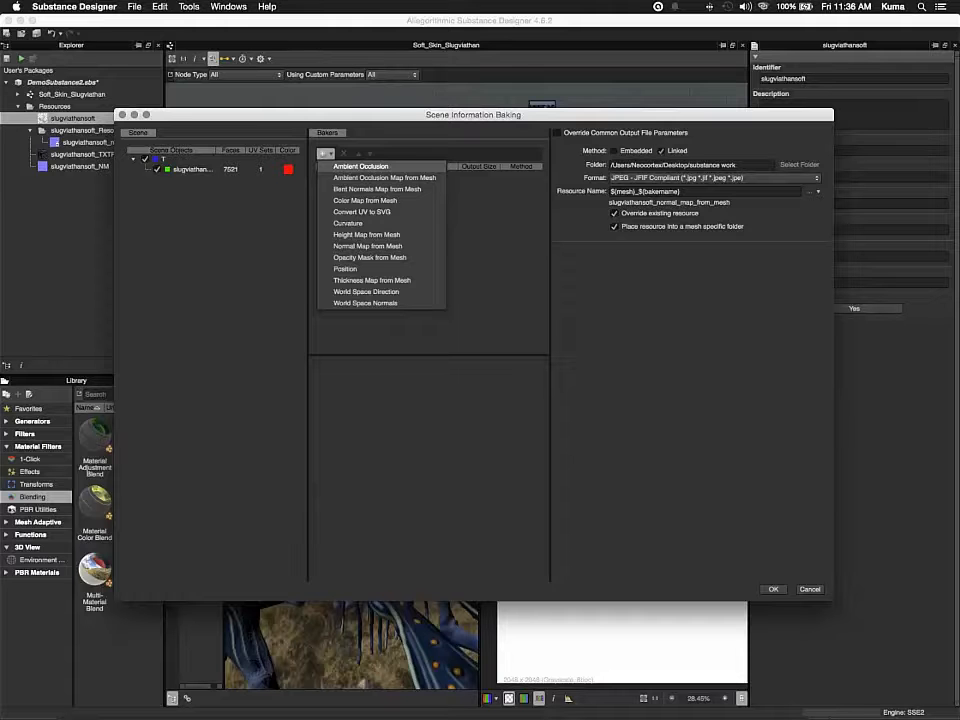
click(361, 167)
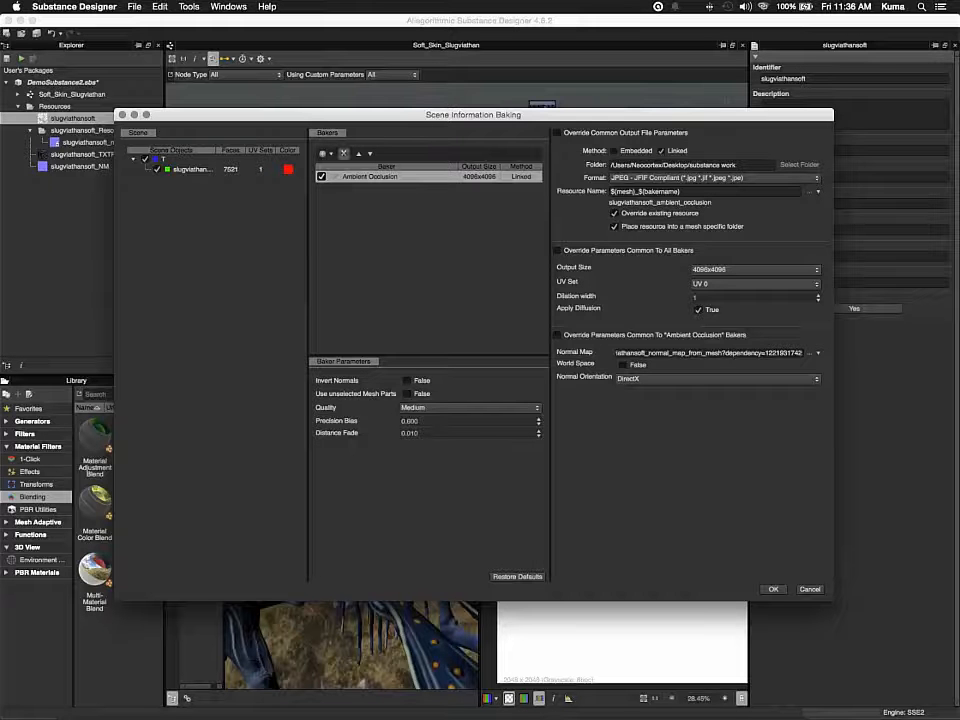
Remove the Ambient Occlusion baker and add it again
click(343, 154)
click(325, 154)
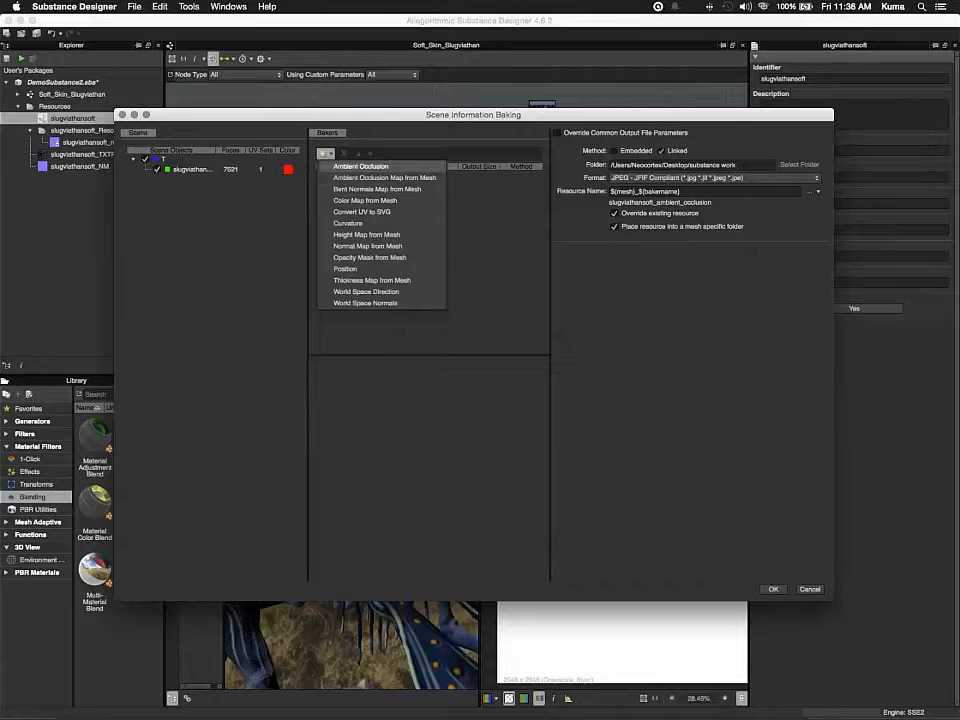
click(360, 166)
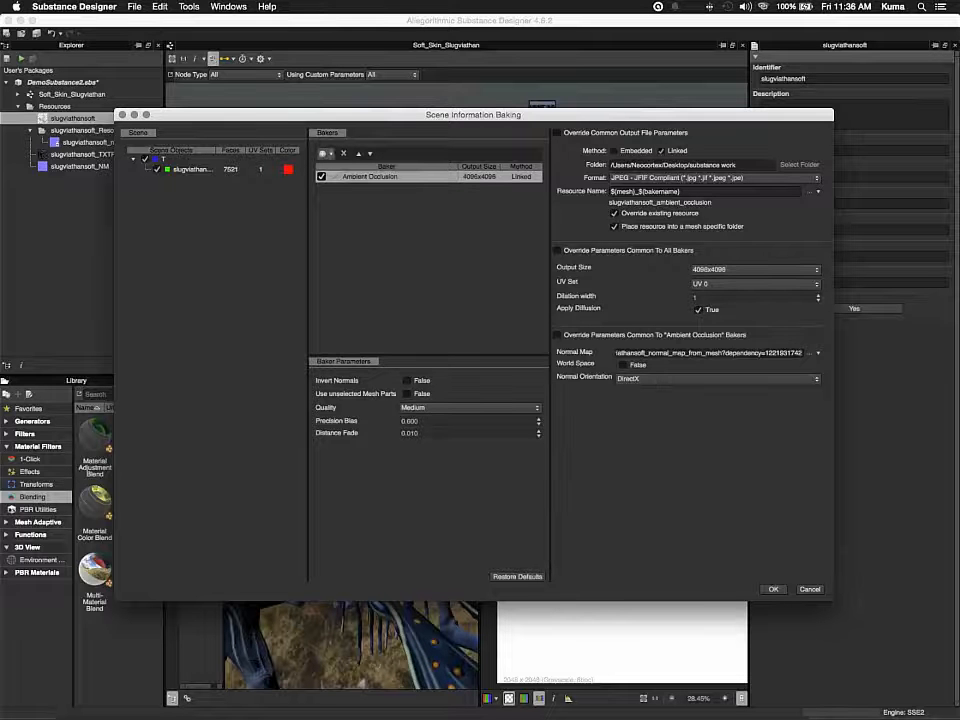
click(323, 153)
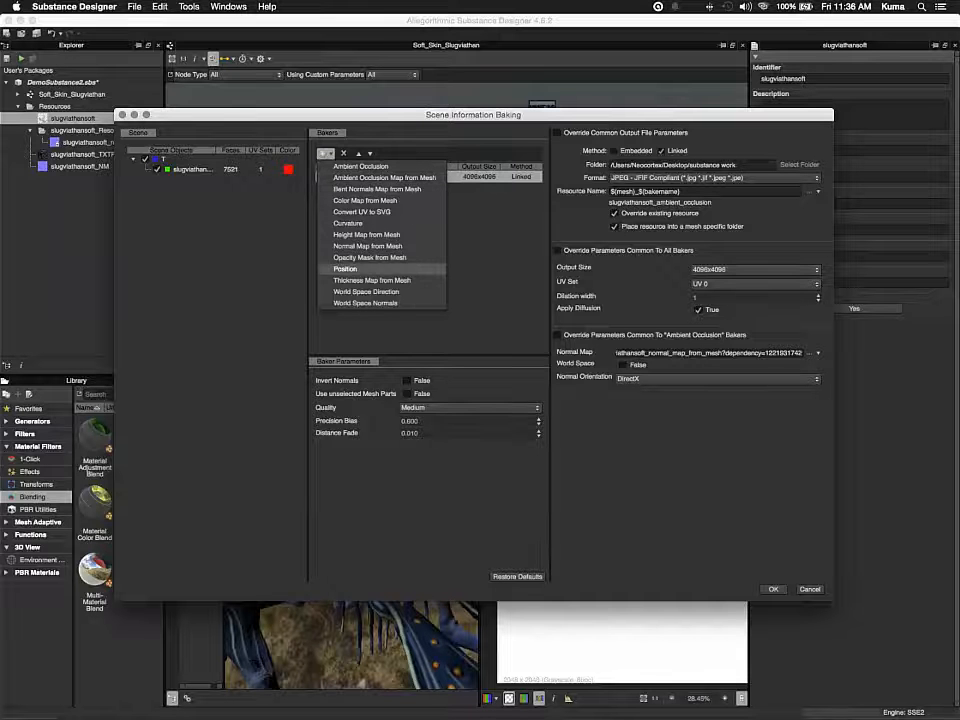
key(Escape)
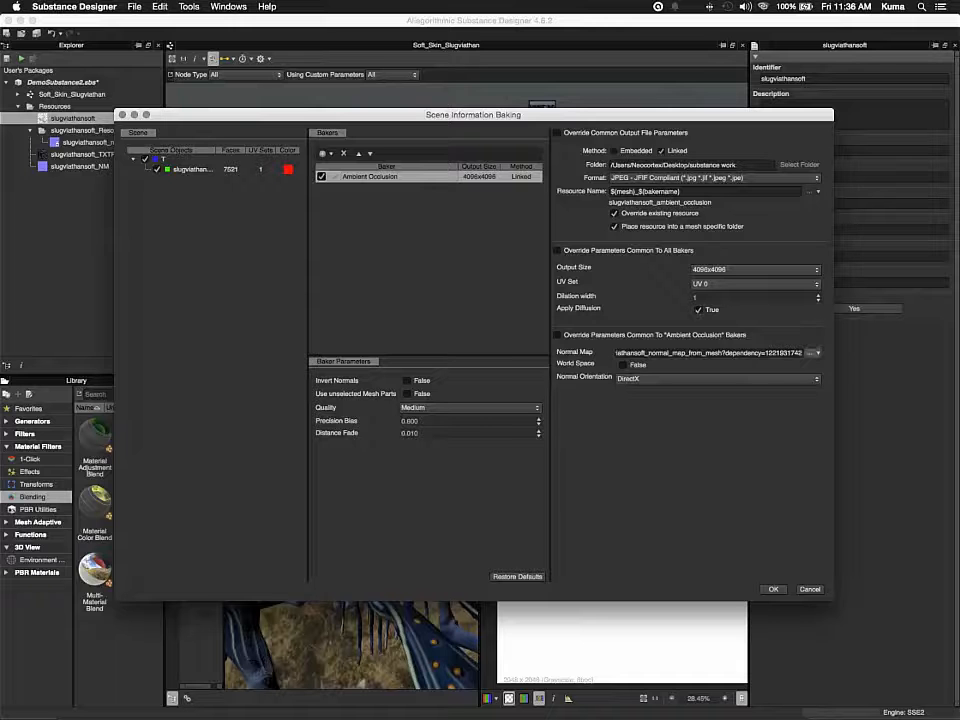
Set the Ambient Occlusion baker's Normal Map from resource to slugviathansoft_normal_map_from_mesh_[2].jpg
click(812, 353)
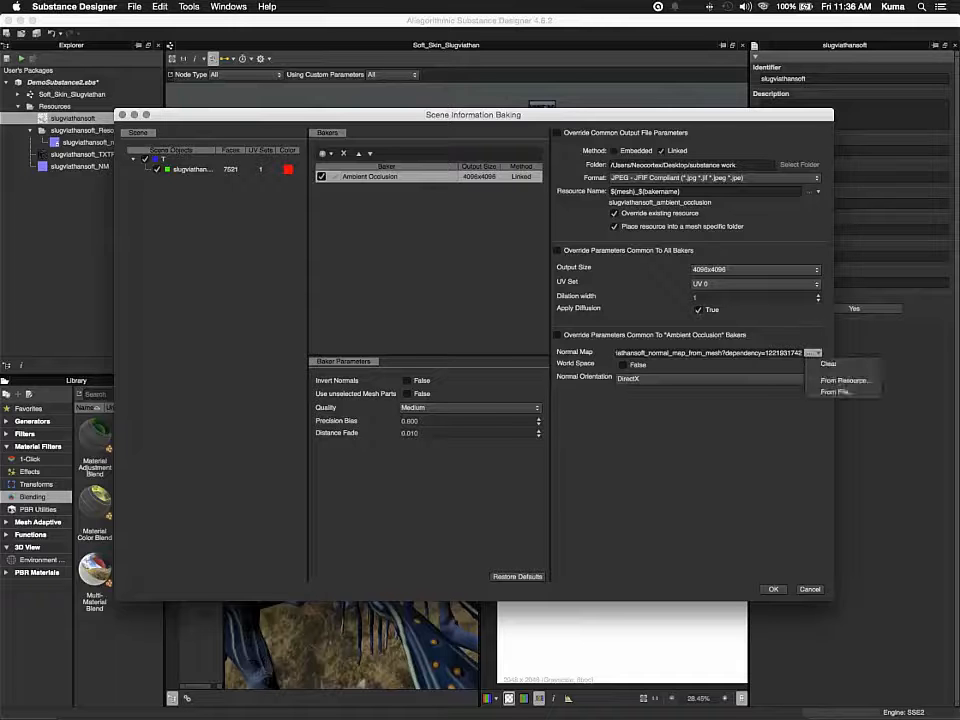
key(Escape)
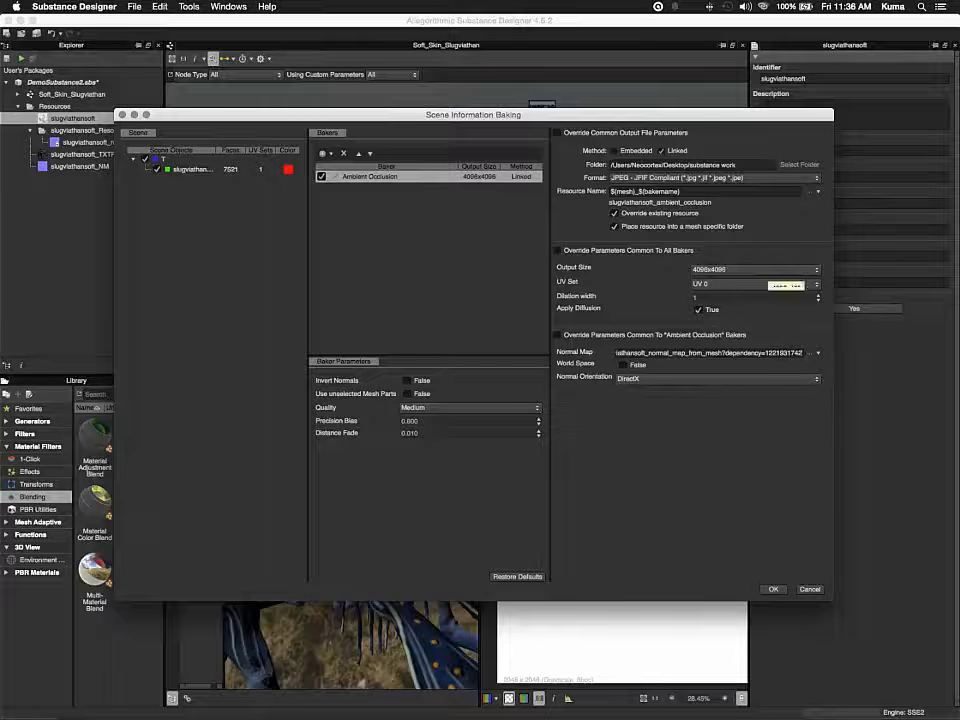
click(813, 353)
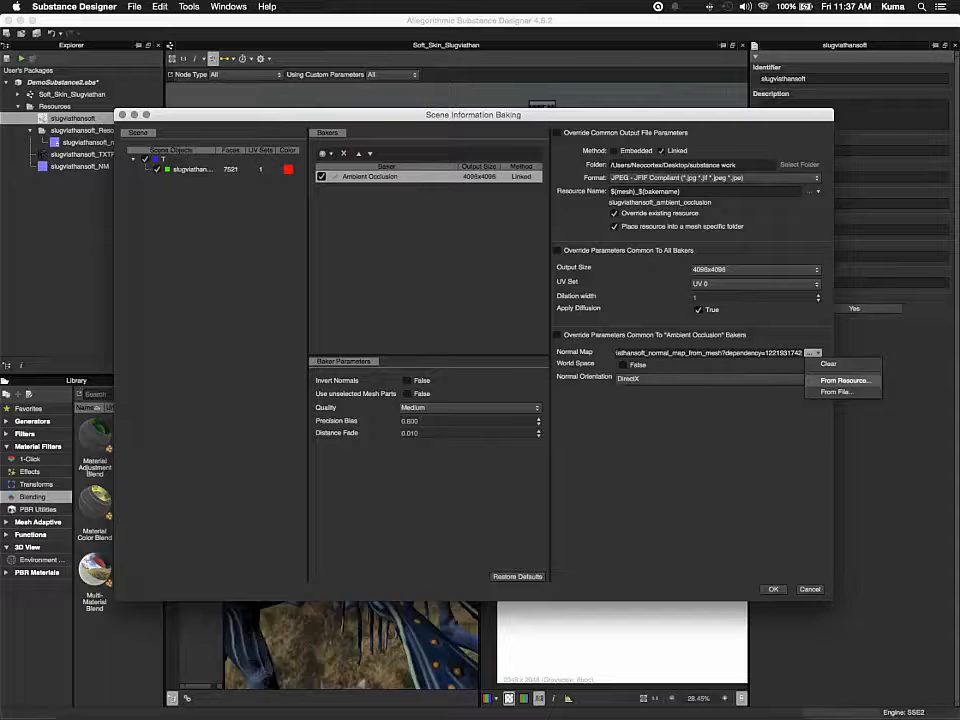
click(845, 381)
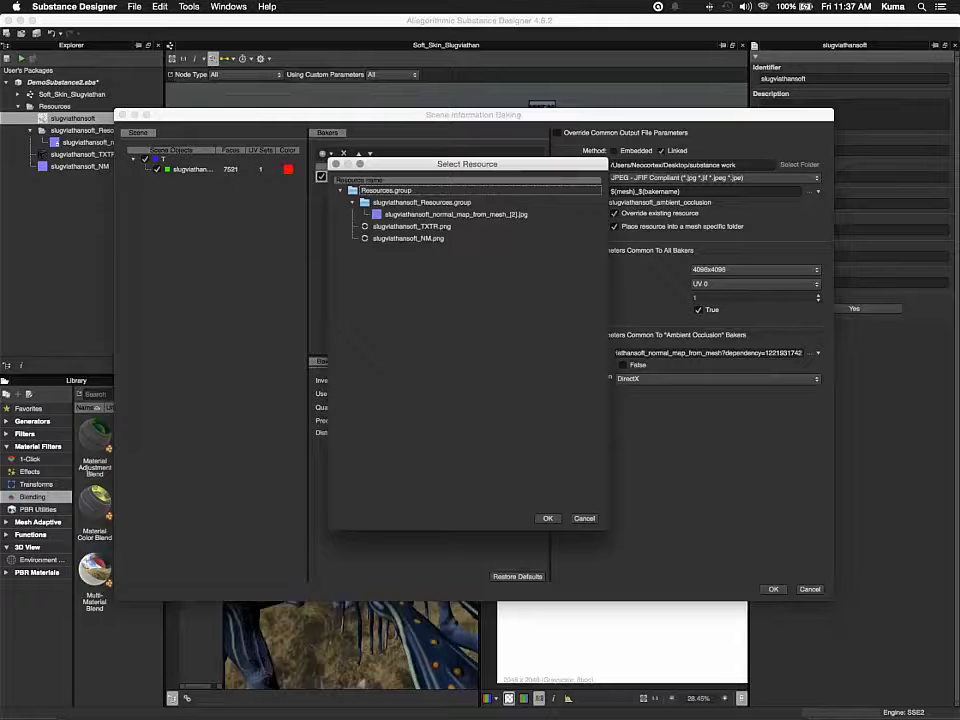
click(408, 238)
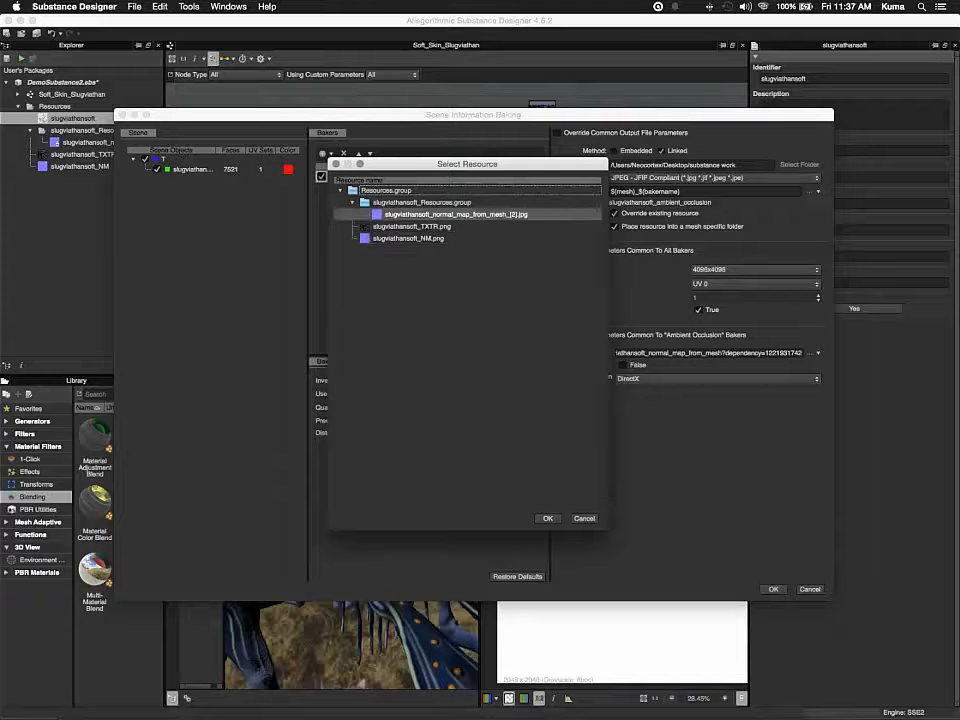
click(456, 215)
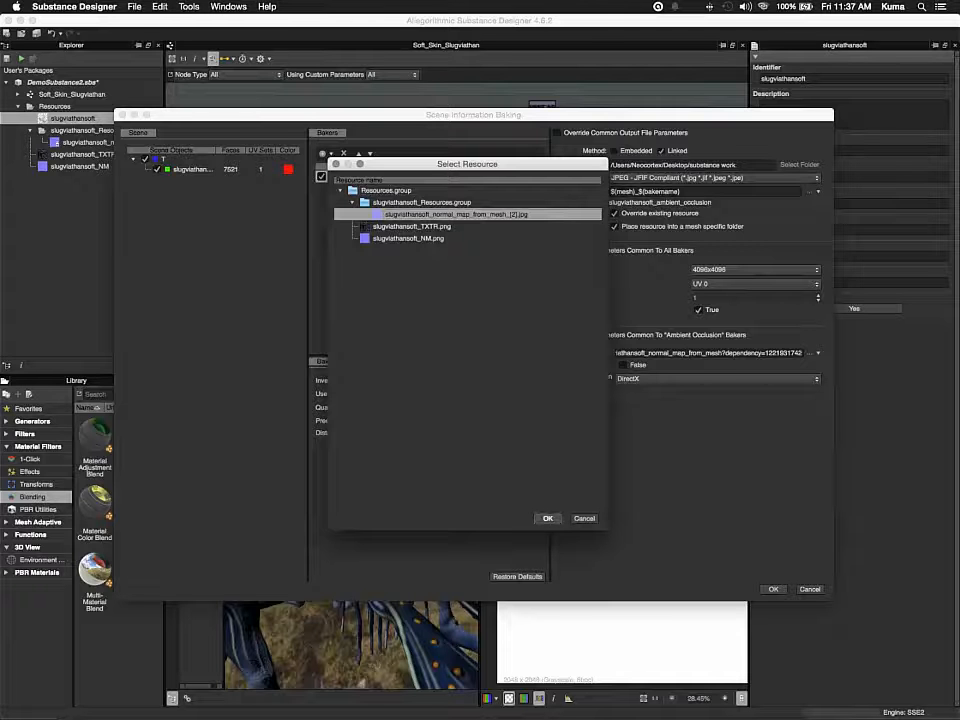
key(Return)
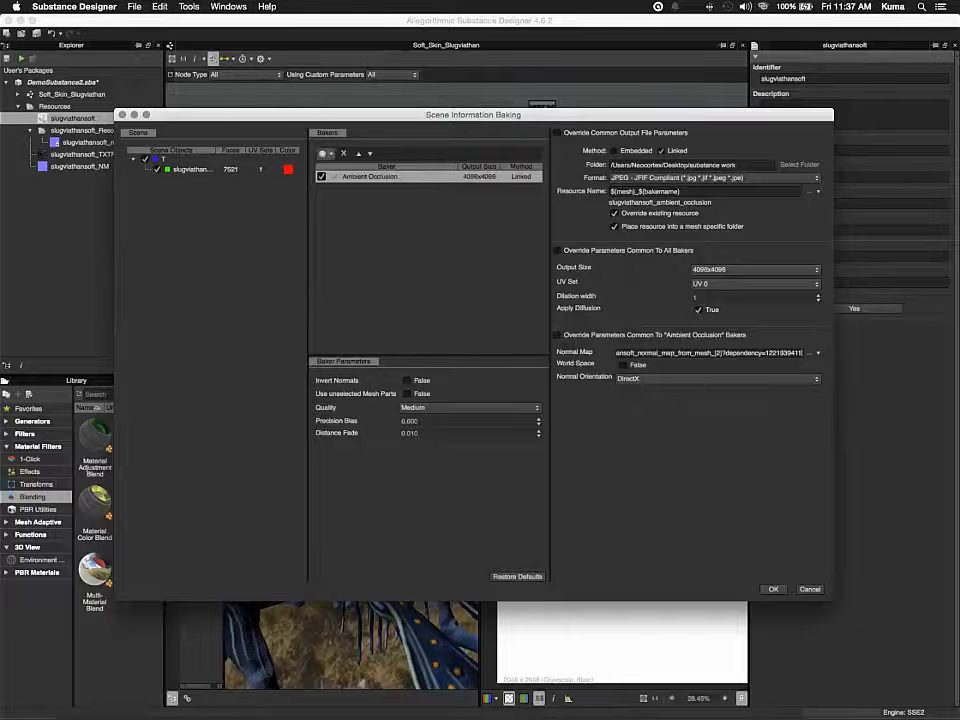
Add a Height Map from Mesh baker and start the bake
click(323, 153)
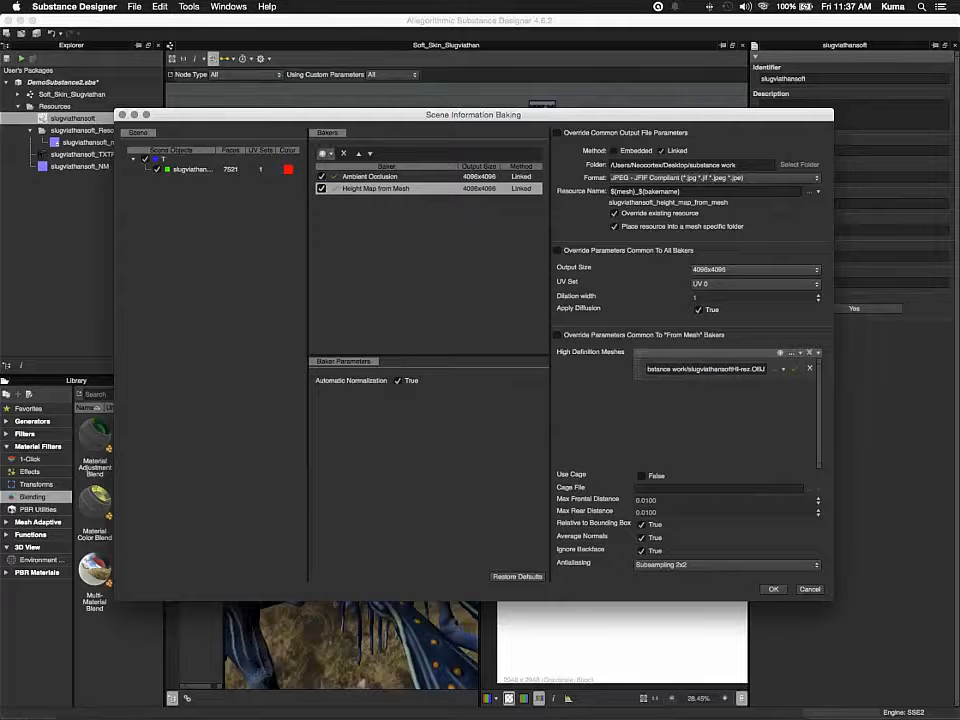
click(322, 153)
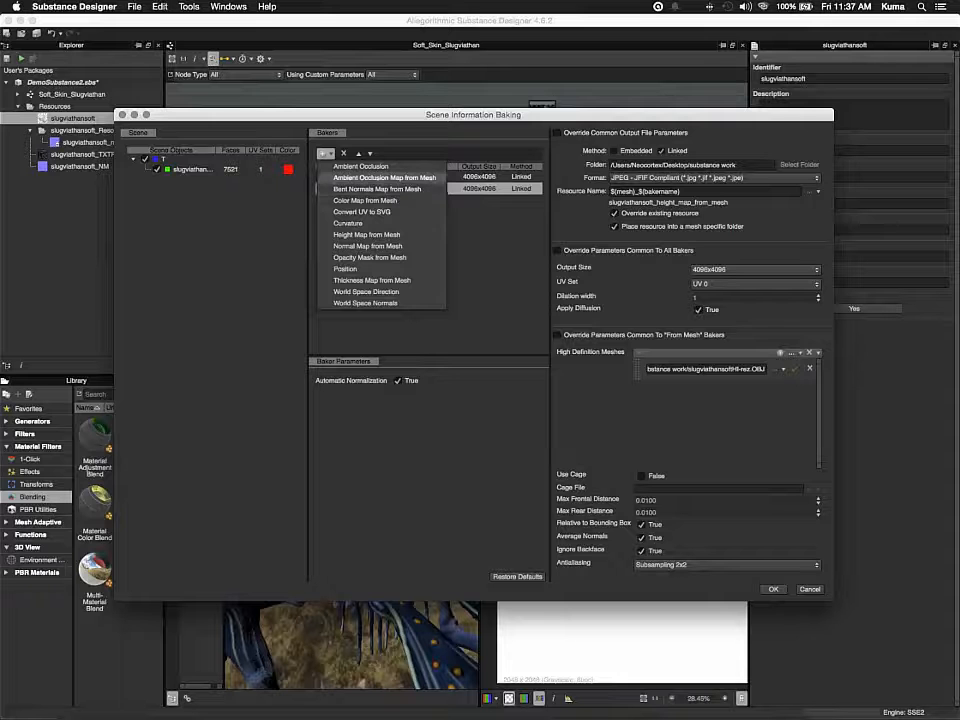
click(385, 178)
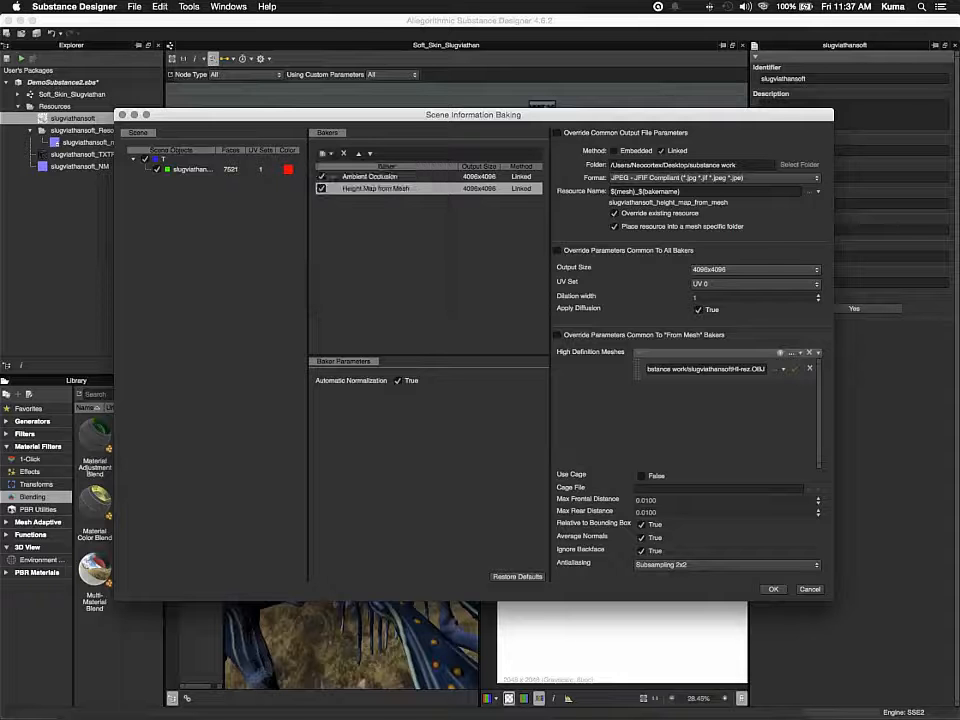
click(773, 589)
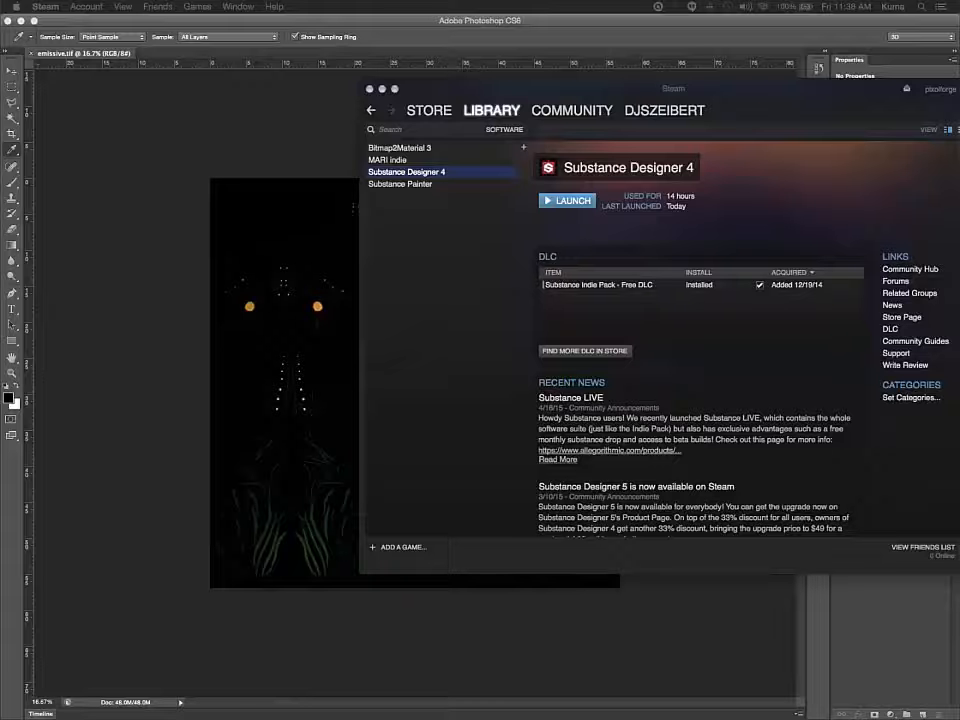
Close the welcome dialog and reopen the DemoSubstance2.sbs package
mouse_move(326, 707)
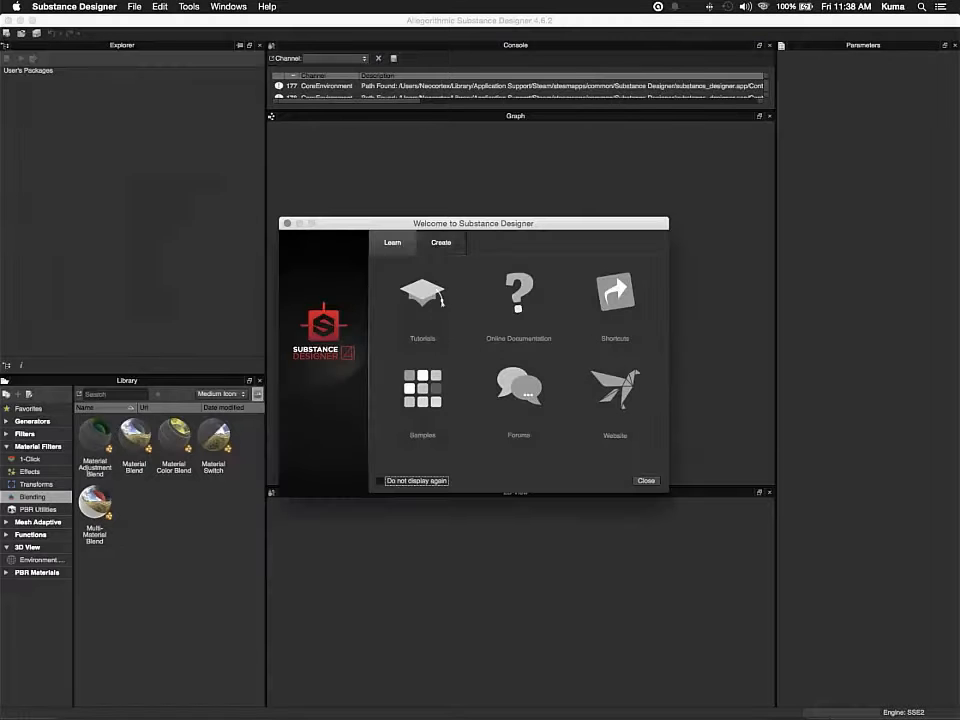
click(287, 223)
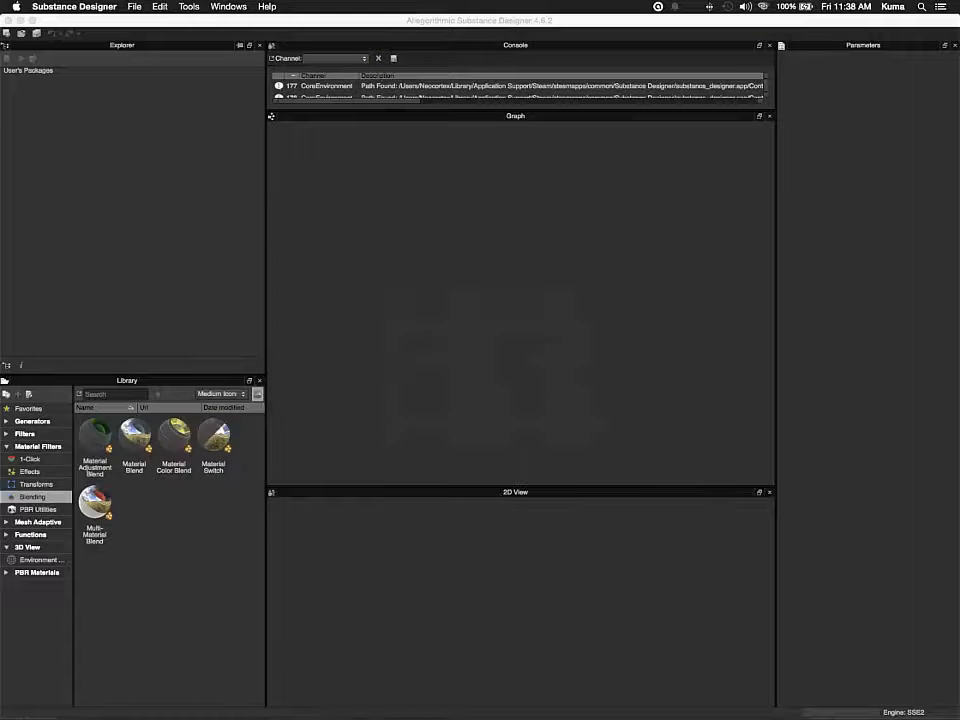
click(134, 7)
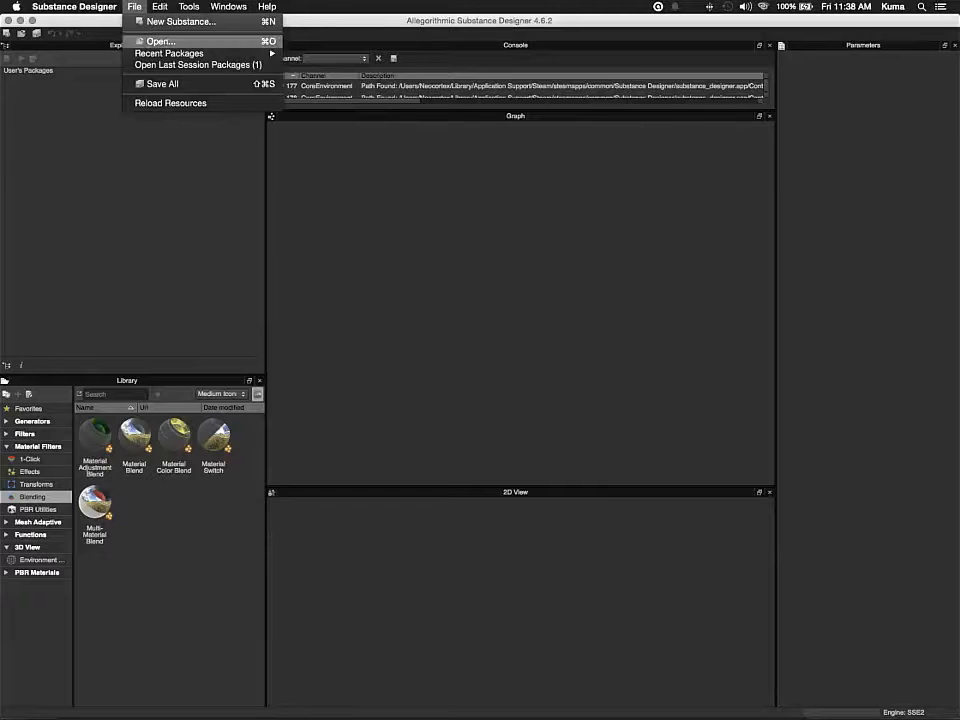
mouse_move(170, 54)
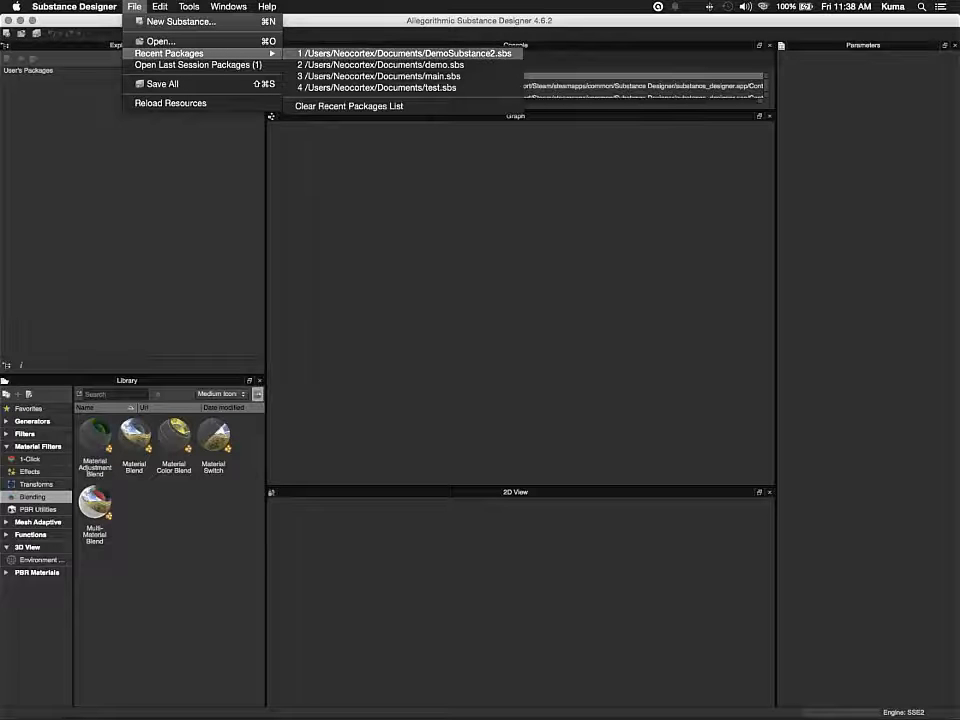
click(181, 22)
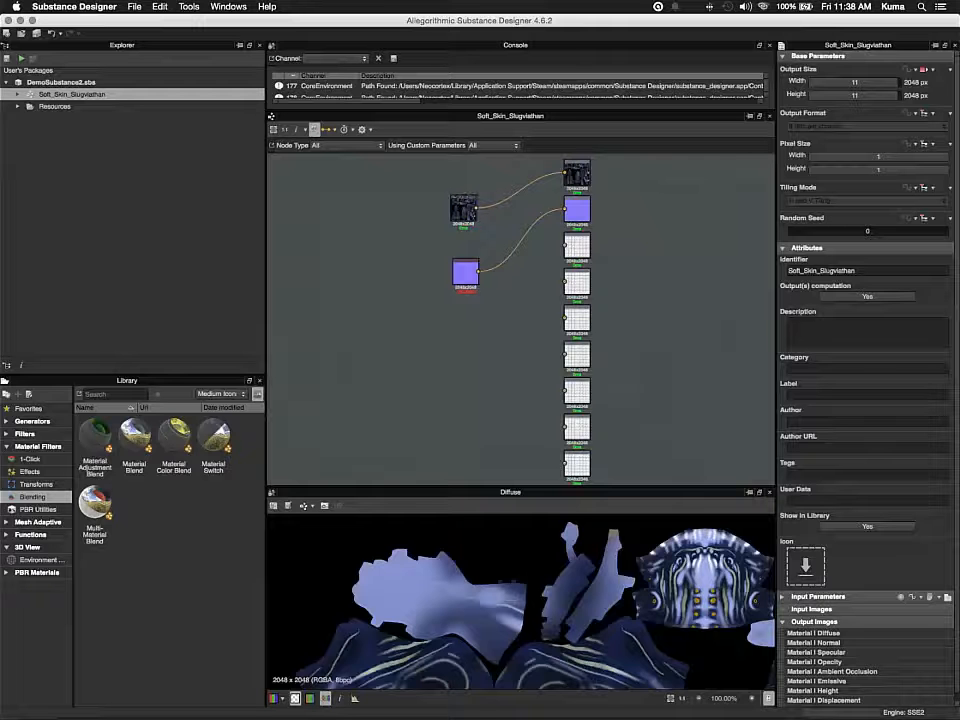
Dock the Console and 3D View panels along the bottom next to the 2D view
drag(490, 45, 290, 572)
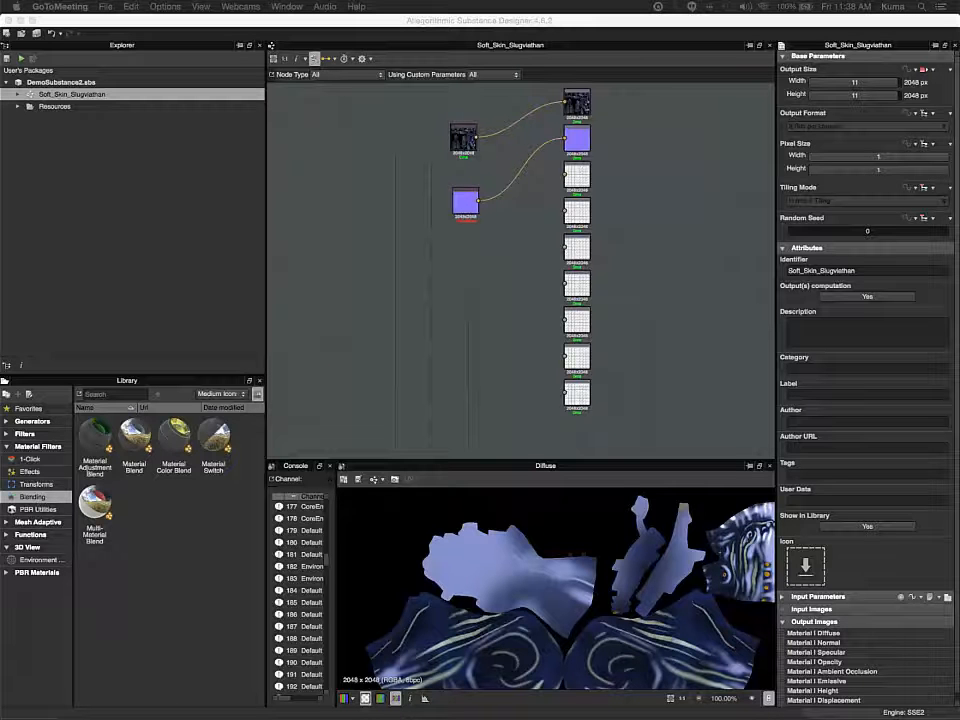
drag(959, 150, 352, 468)
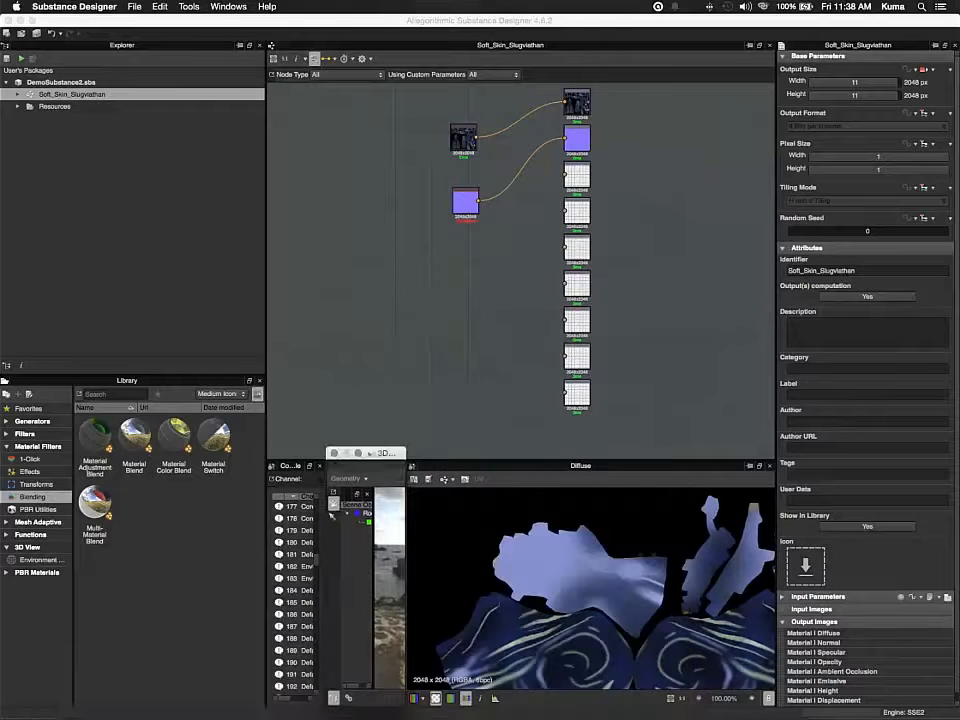
drag(406, 580, 566, 580)
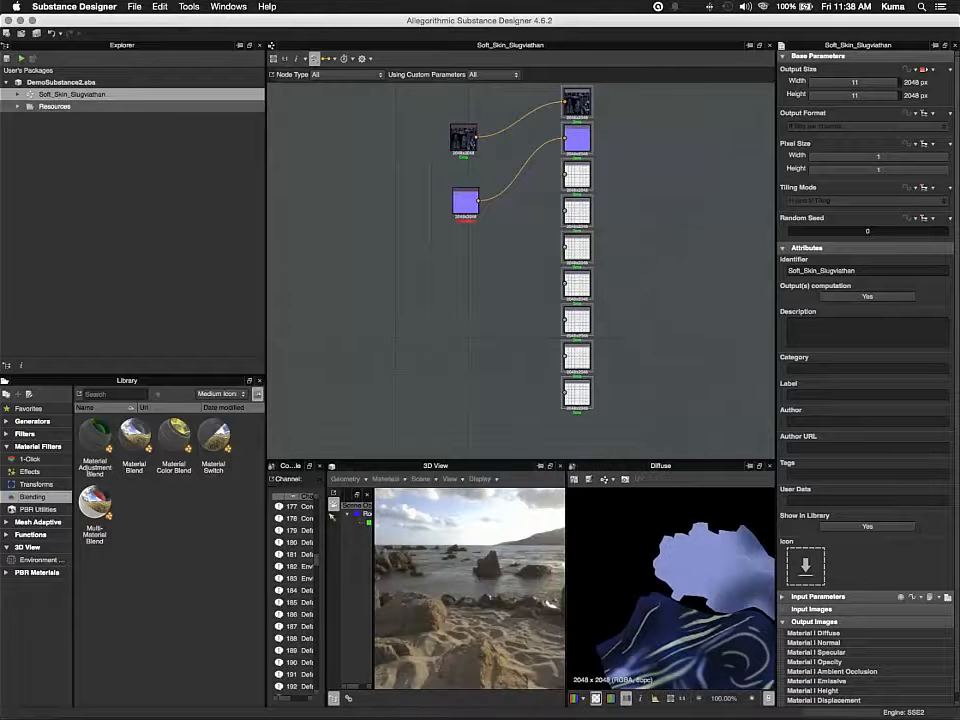
Show the slugviathansoft mesh in the 3D view and move the normal map bitmap node up under the texture node
click(18, 106)
click(72, 118)
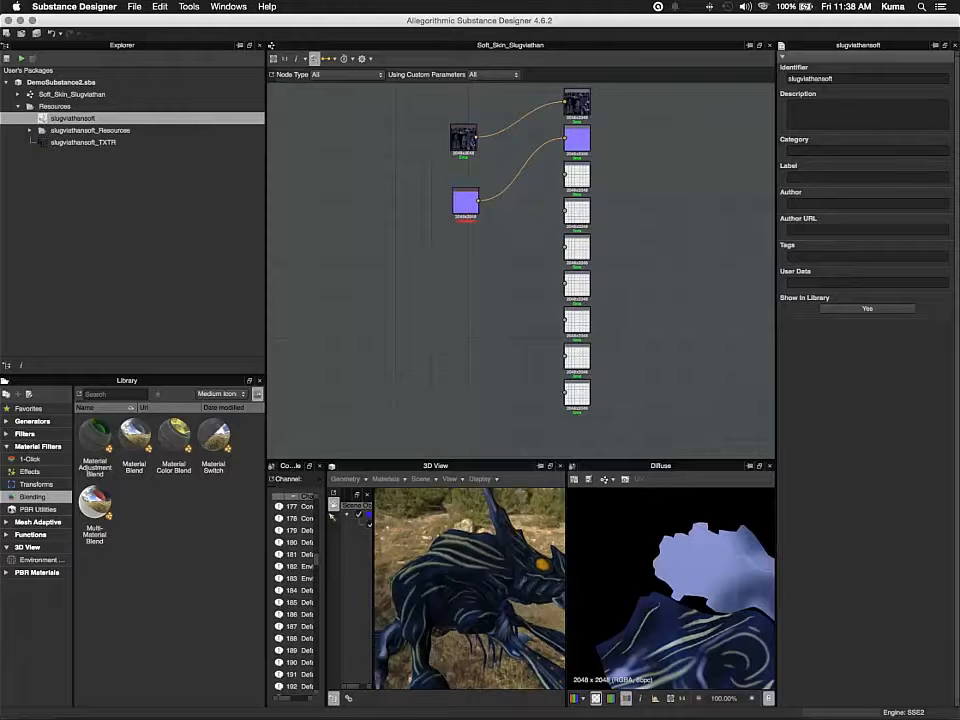
click(465, 201)
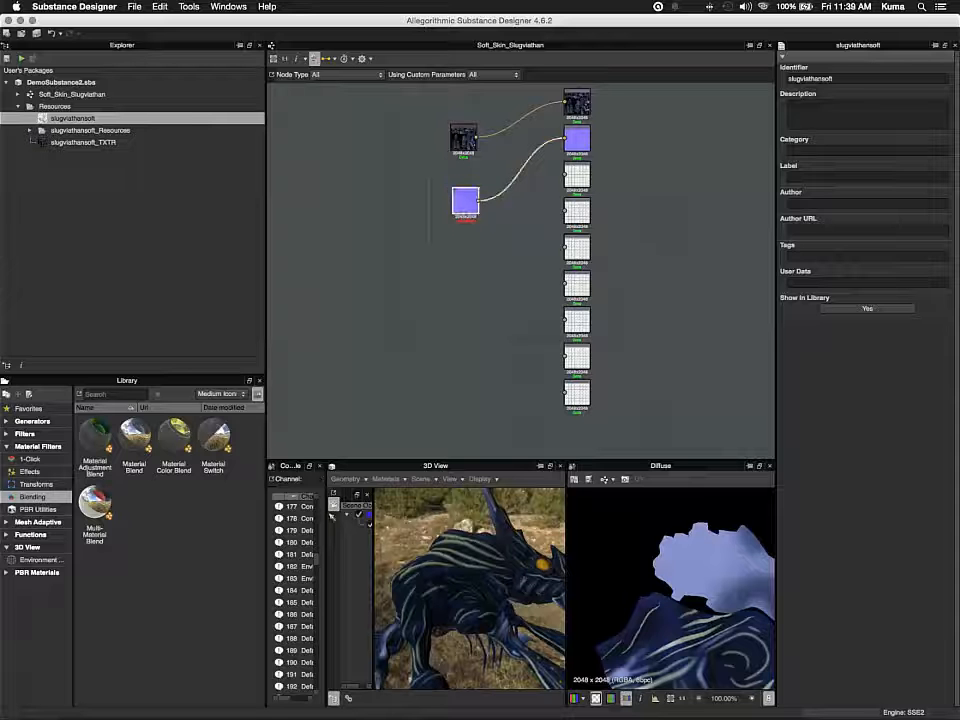
drag(465, 201, 463, 184)
click(463, 141)
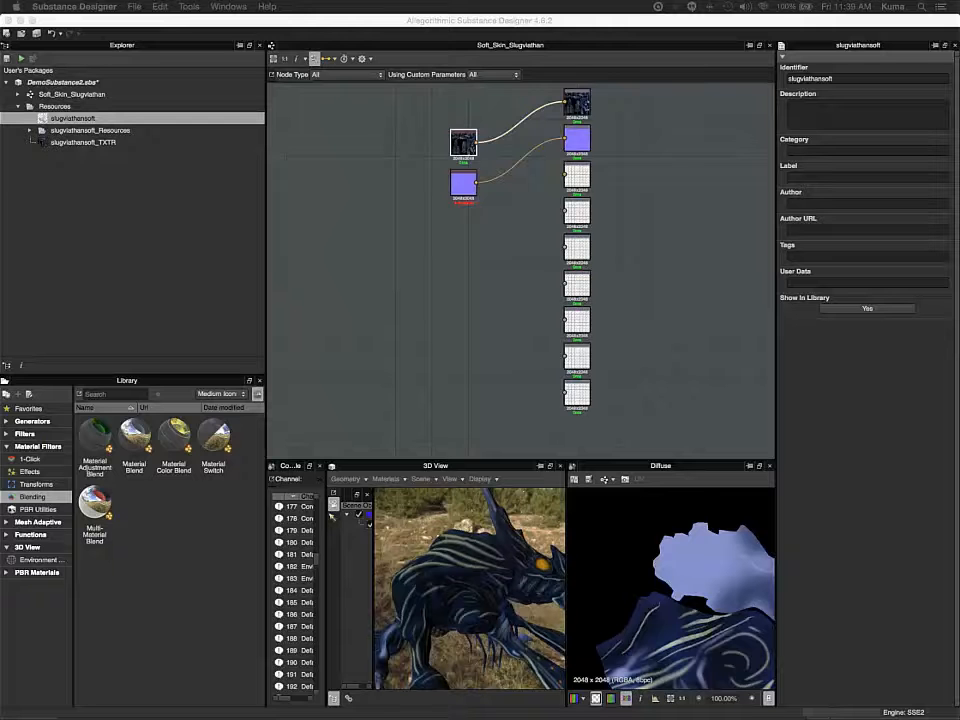
mouse_move(463, 184)
mouse_down()
mouse_move(445, 184)
mouse_move(454, 186)
mouse_up()
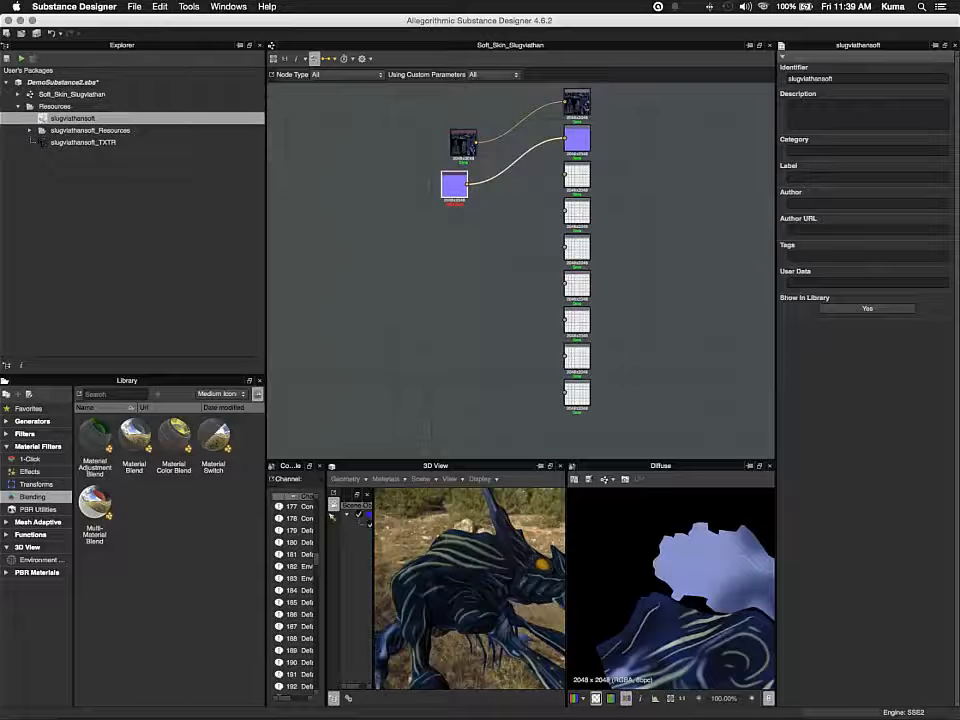
Expand the mesh's resources folder and open the Bake Model Information dialog for the slugviathansoft mesh
right_click(88, 118)
click(62, 192)
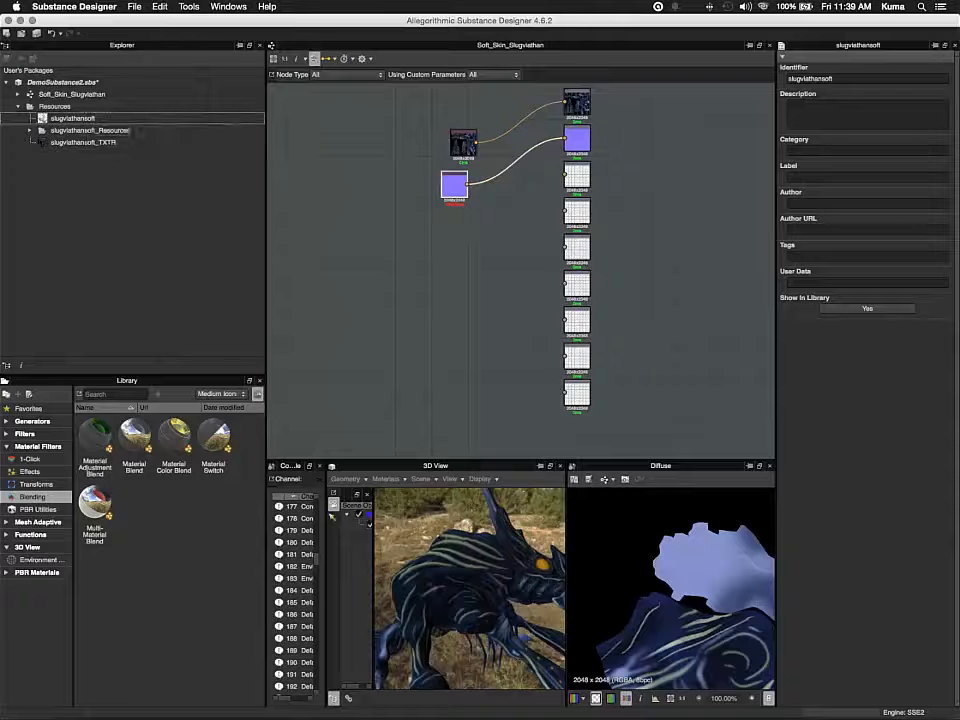
click(30, 131)
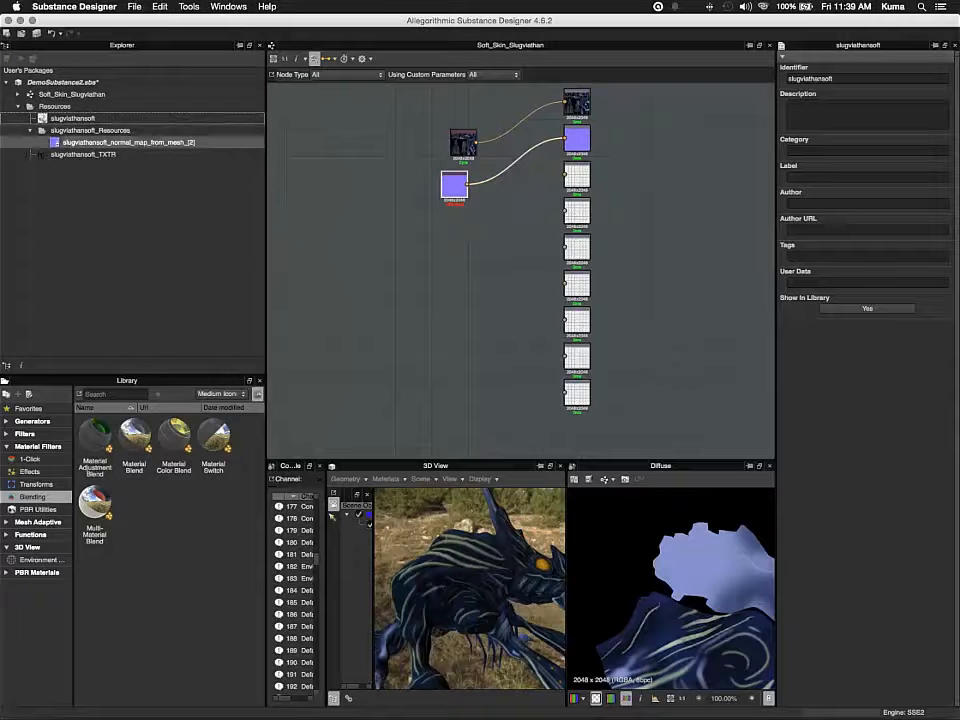
right_click(70, 118)
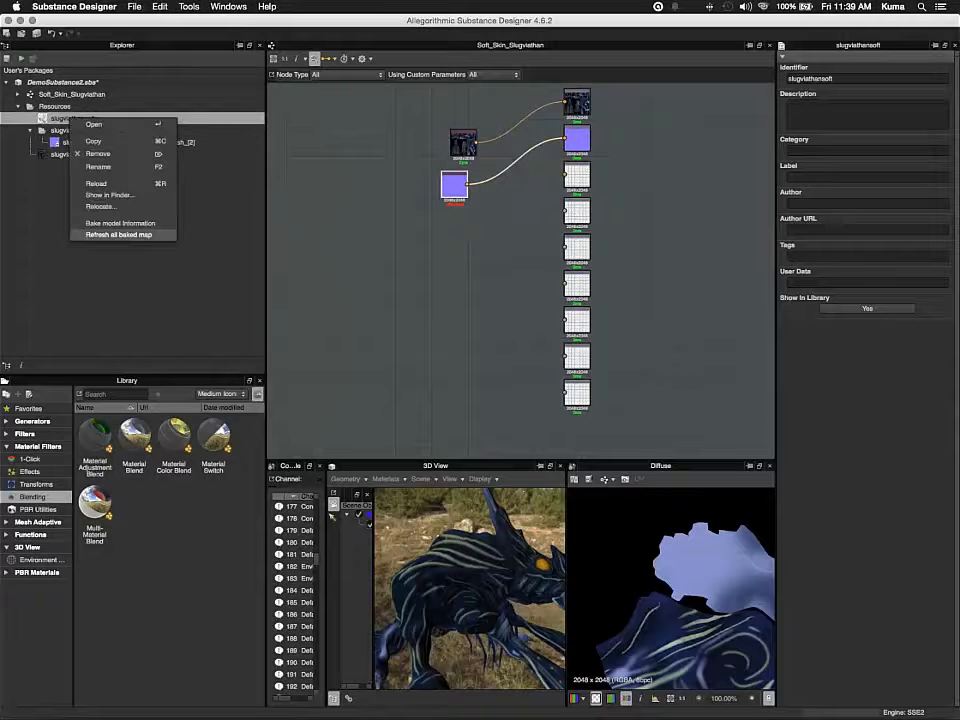
click(120, 223)
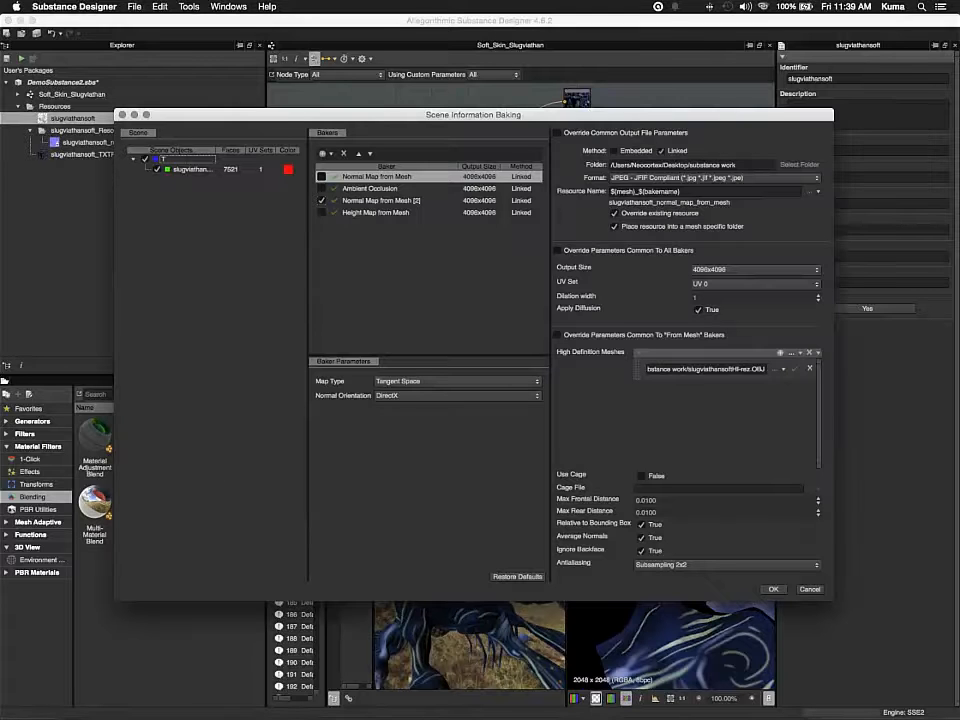
Remove the existing bakers from the list and add an Ambient Occlusion baker
click(321, 200)
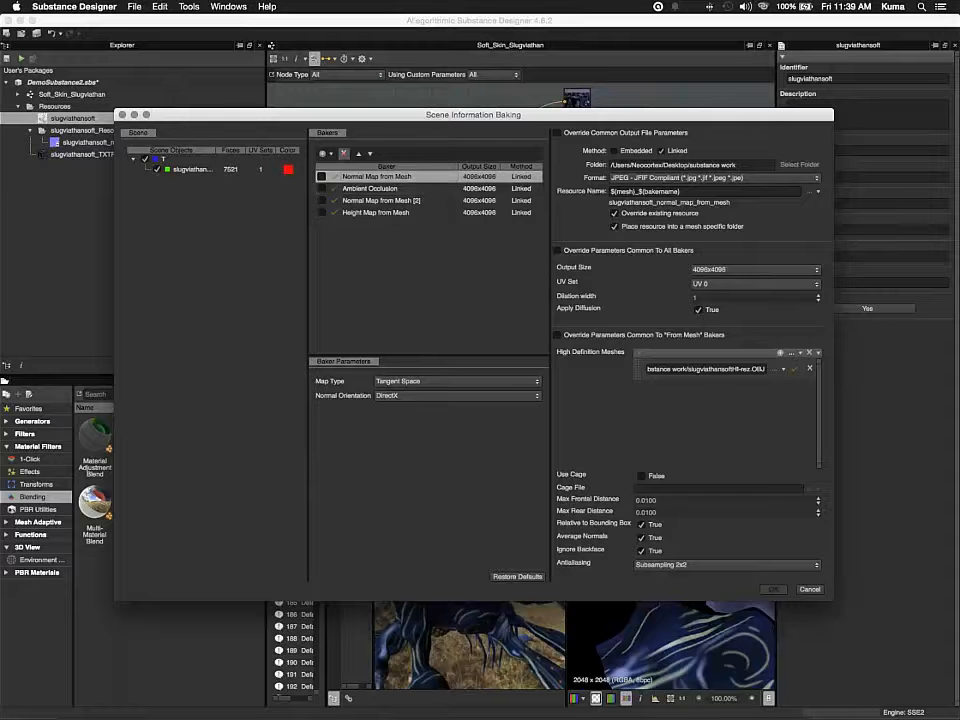
click(344, 153)
click(344, 154)
click(344, 154)
click(344, 154)
click(344, 153)
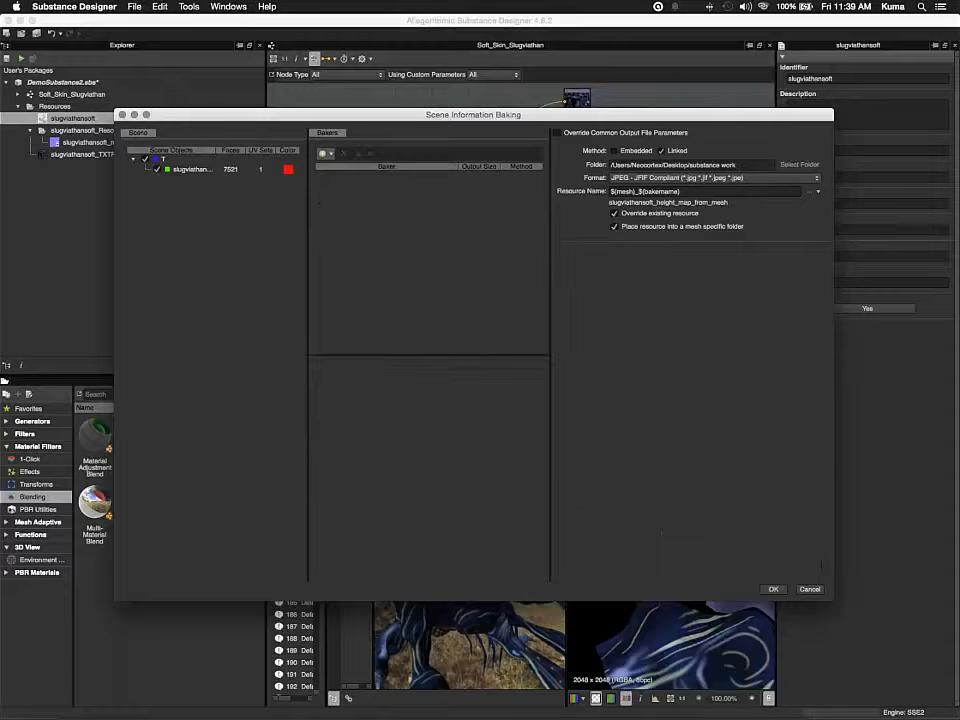
click(324, 153)
click(343, 162)
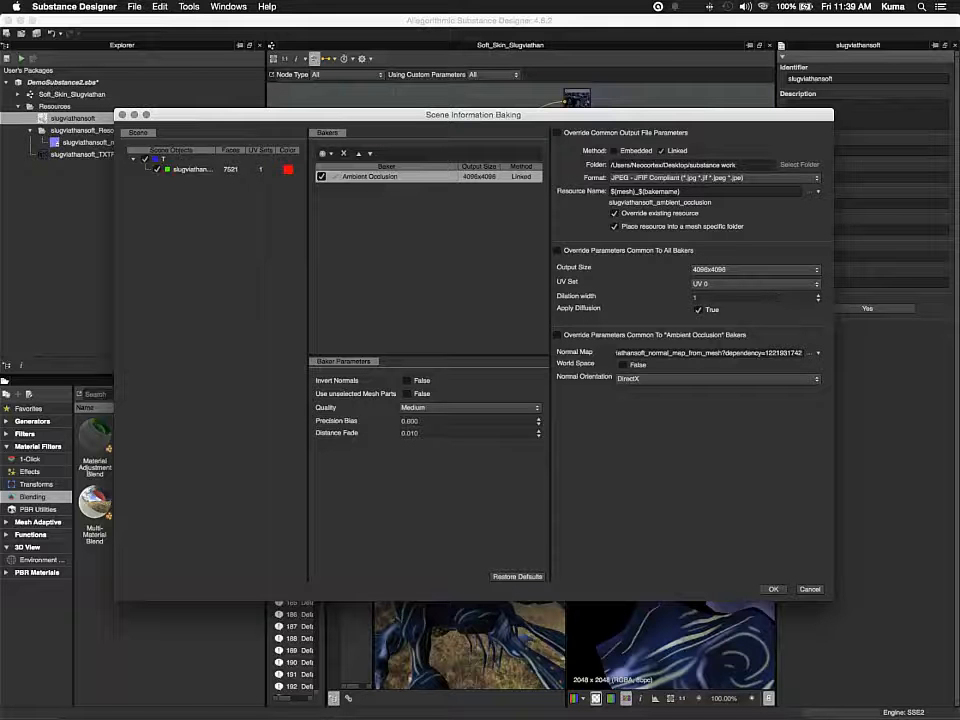
Set the Ambient Occlusion baker's normal map to the slugviathansoft_normal_map_from_mesh_[2].jpg resource and run the bake
click(813, 353)
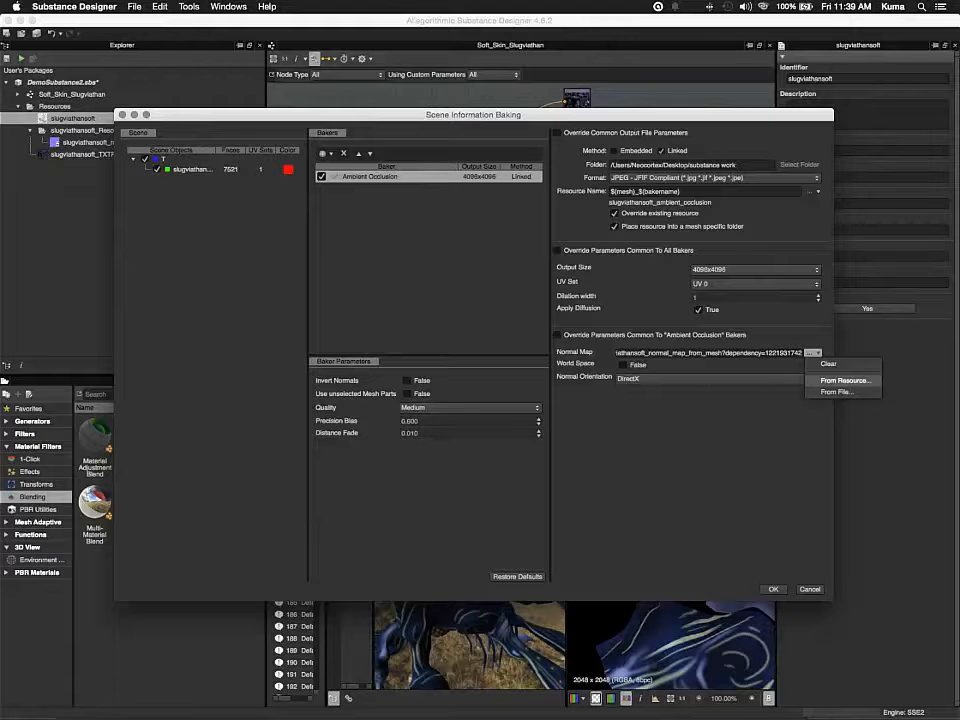
click(846, 381)
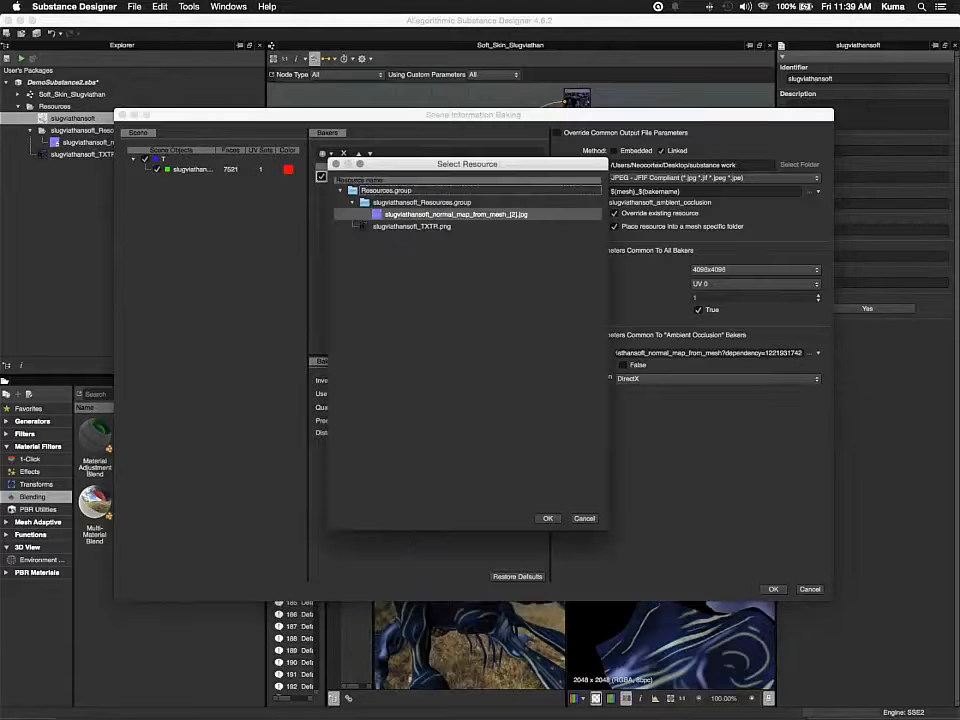
double_click(456, 214)
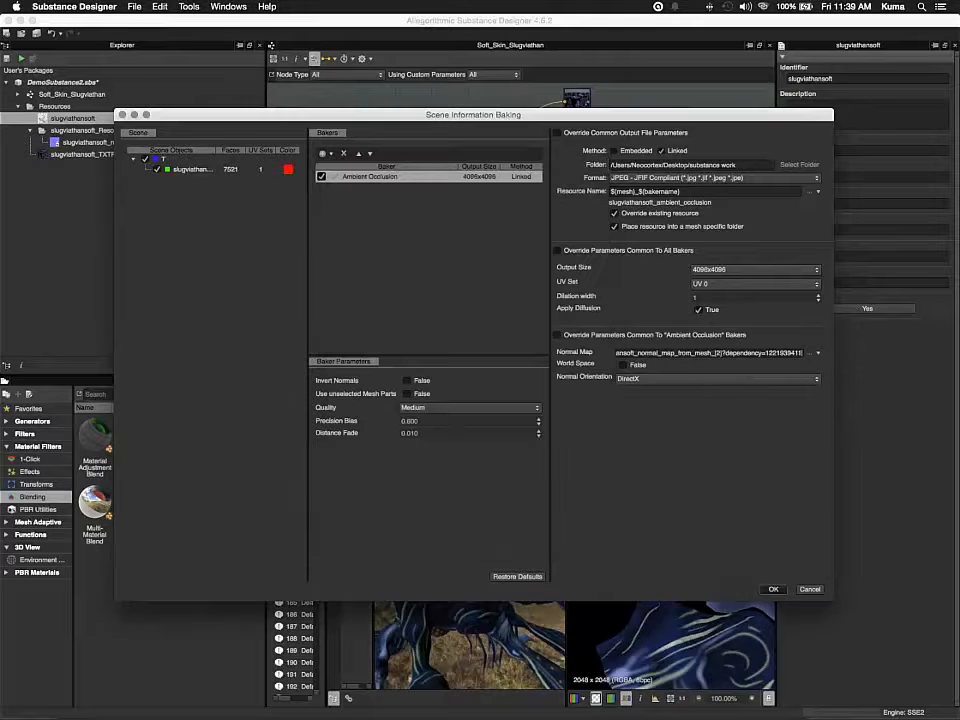
click(773, 589)
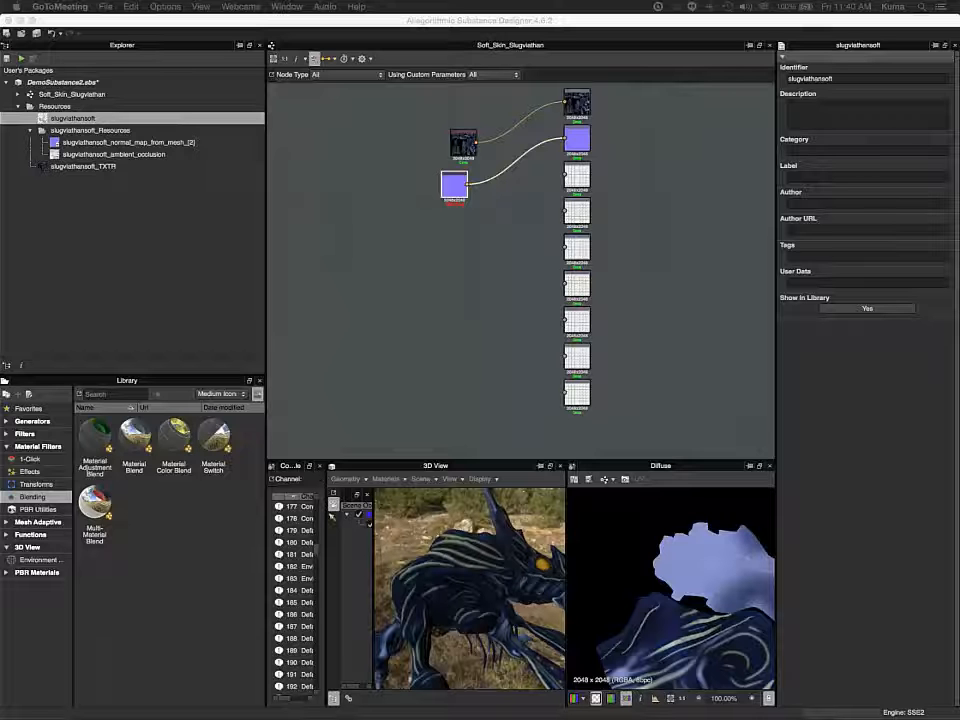
Add the baked ambient occlusion resource to the graph as a bitmap node and view it framed in the 2D view
click(113, 155)
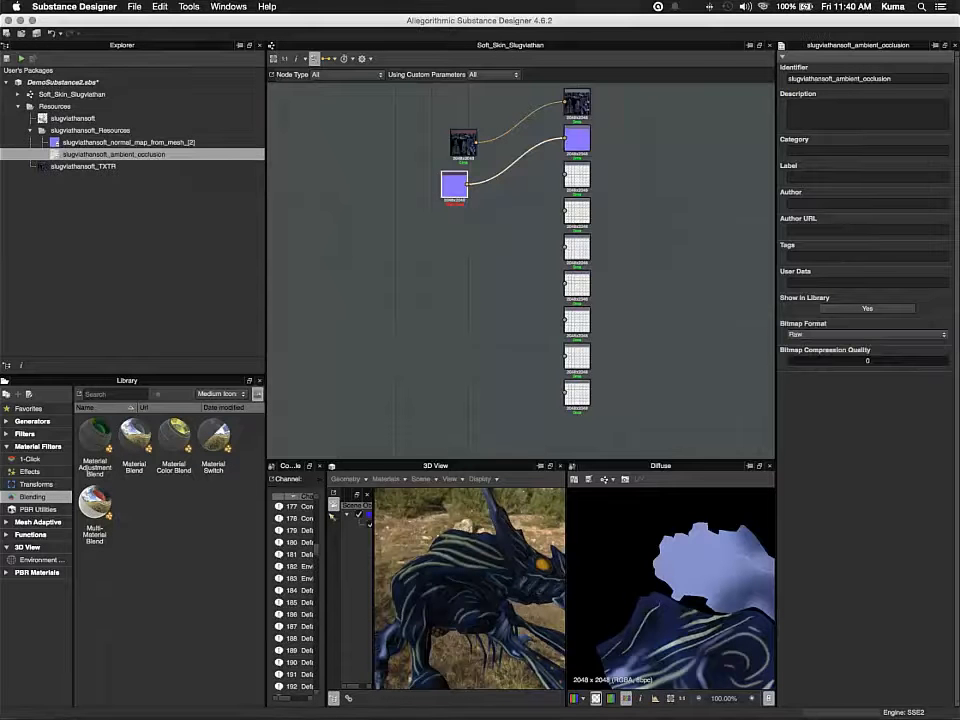
drag(113, 155, 458, 248)
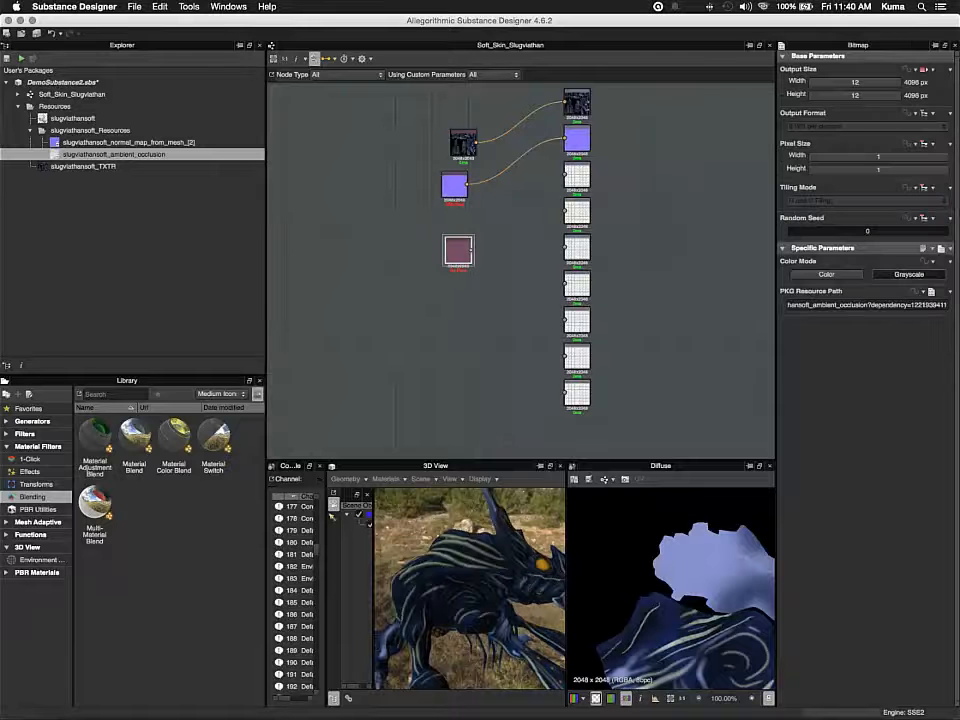
double_click(458, 250)
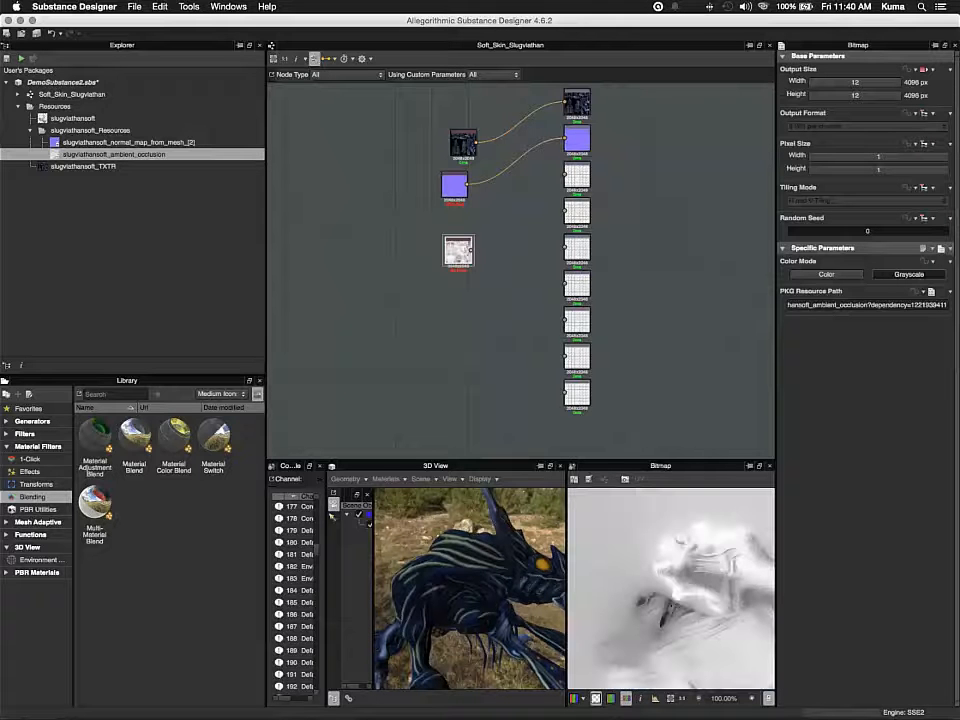
key(f)
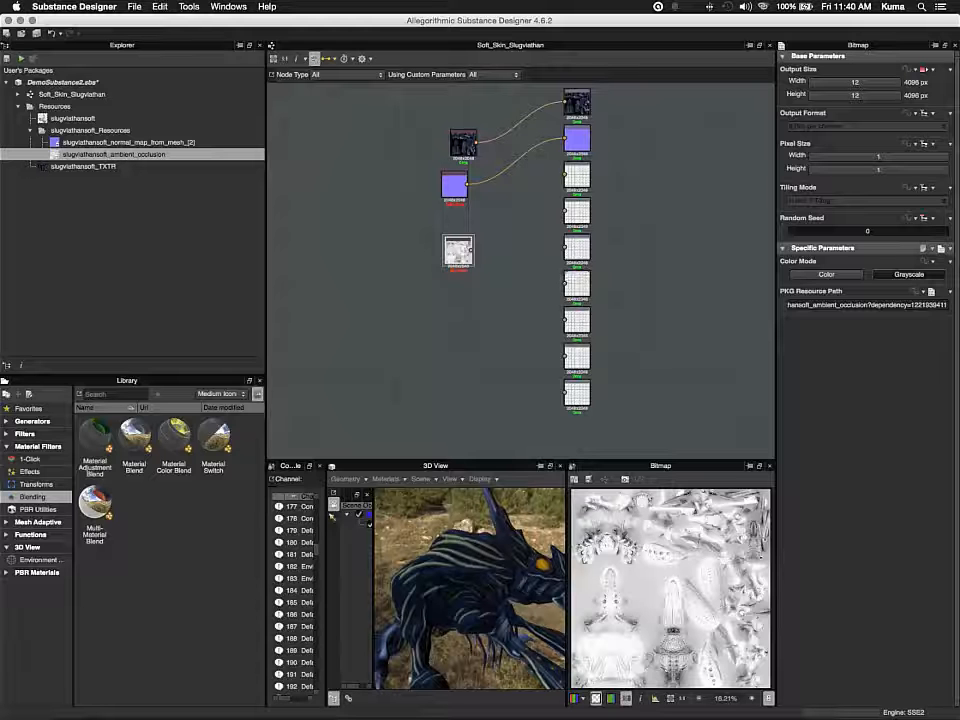
Connect the ambient occlusion bitmap node to the Ambient Occlusion output node
click(566, 284)
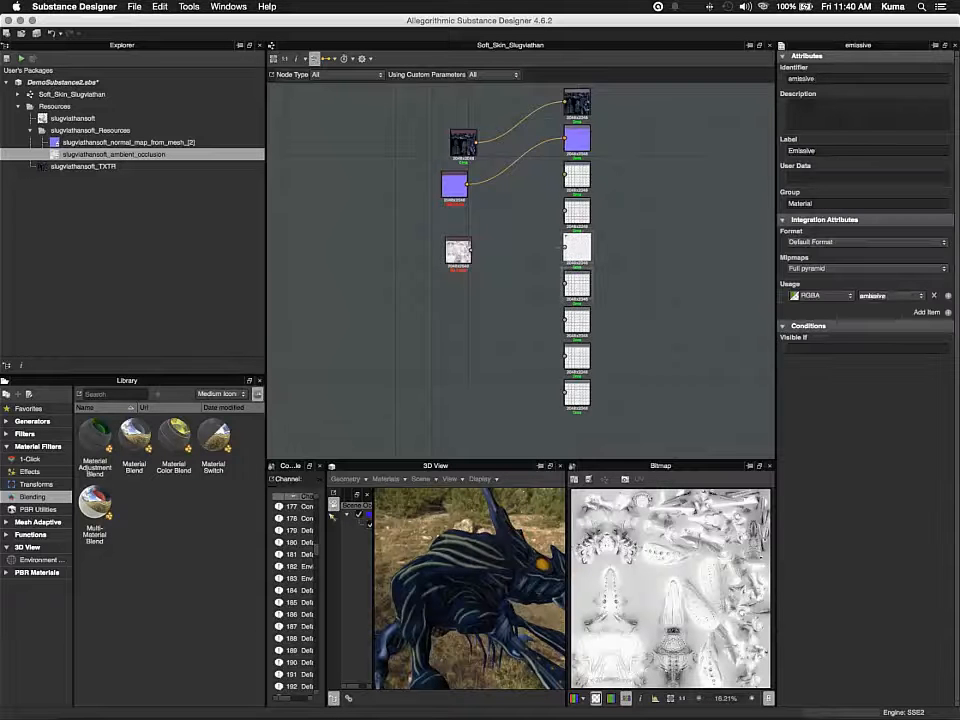
click(577, 248)
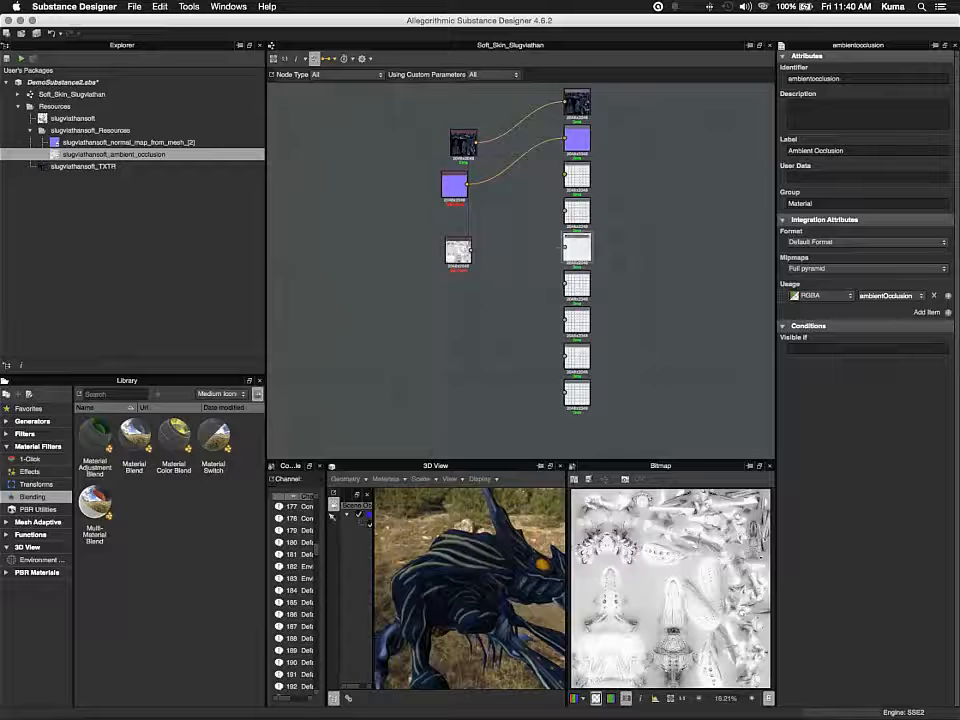
drag(471, 250, 565, 248)
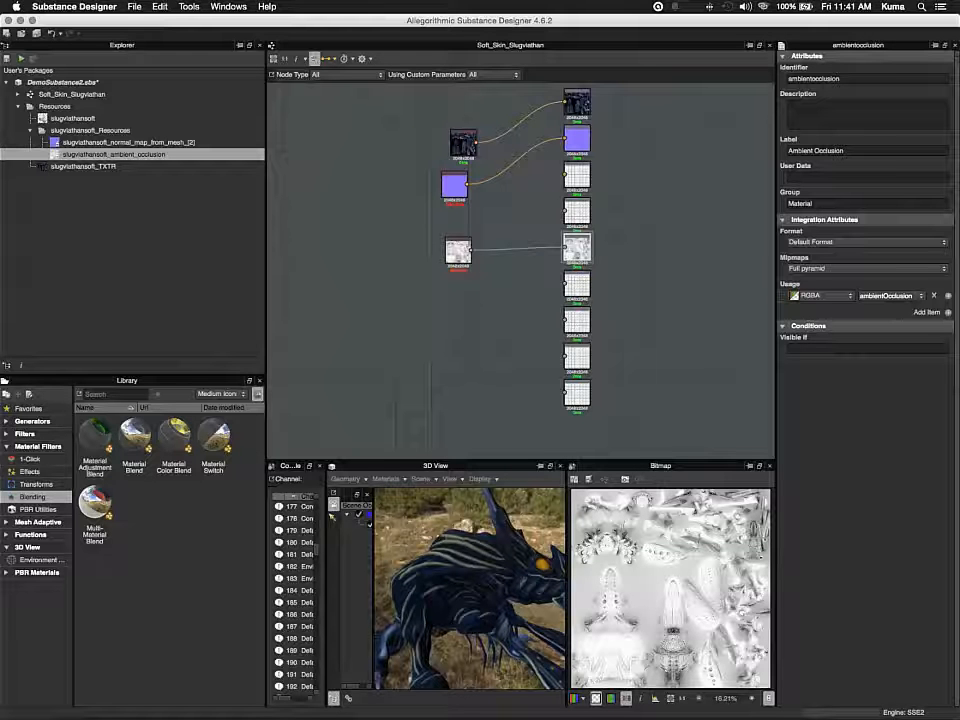
Inspect the attributes of the remaining output nodes one by one
drag(454, 185, 472, 197)
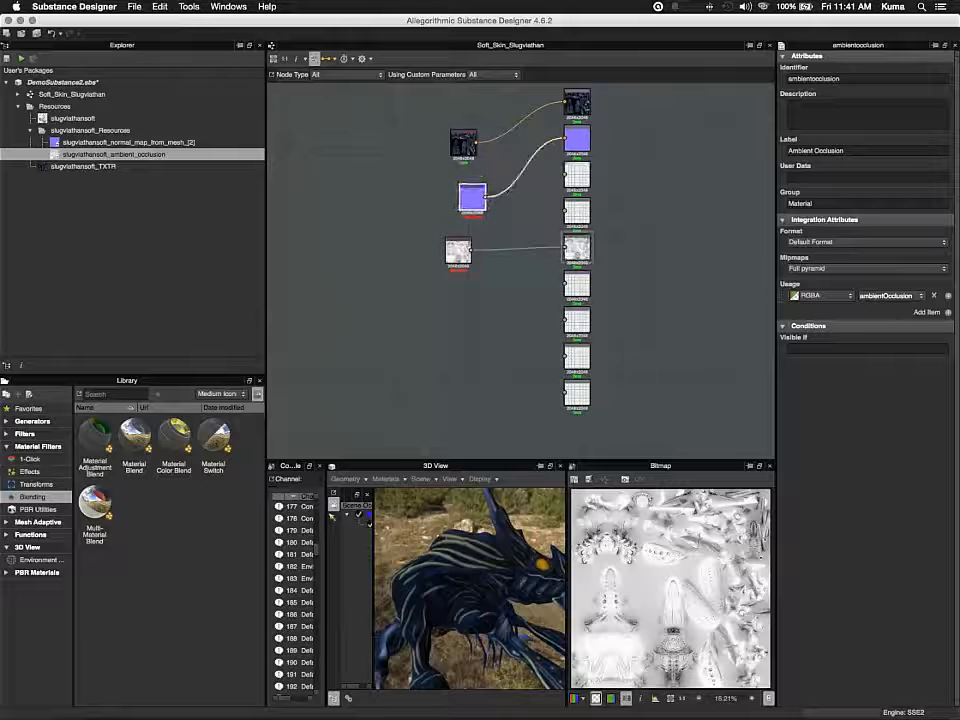
click(577, 175)
click(577, 211)
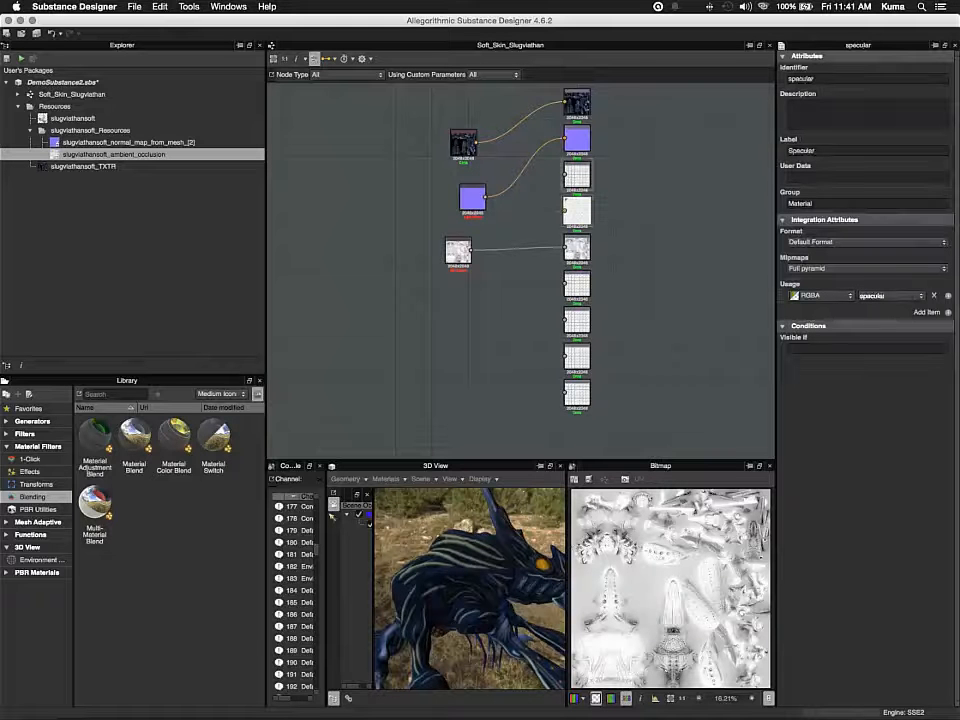
click(577, 284)
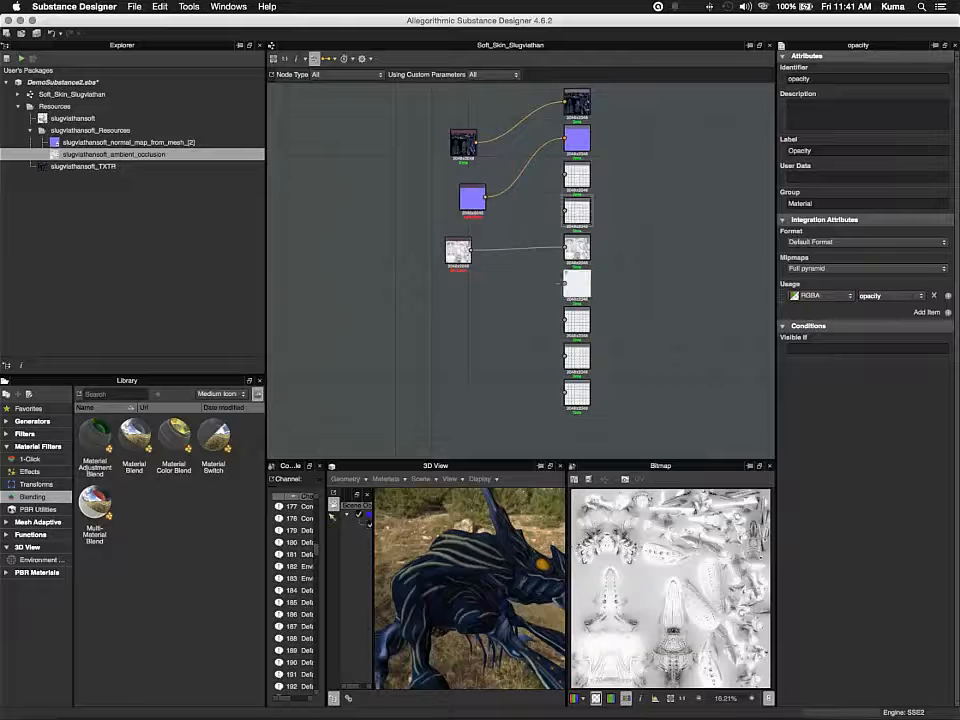
click(564, 320)
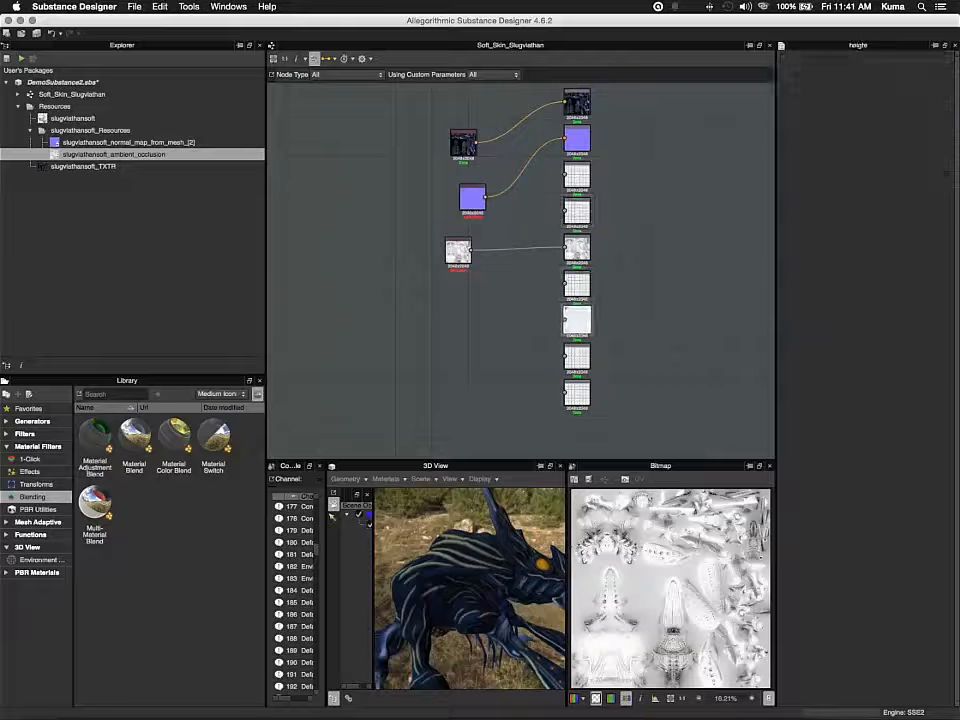
click(564, 356)
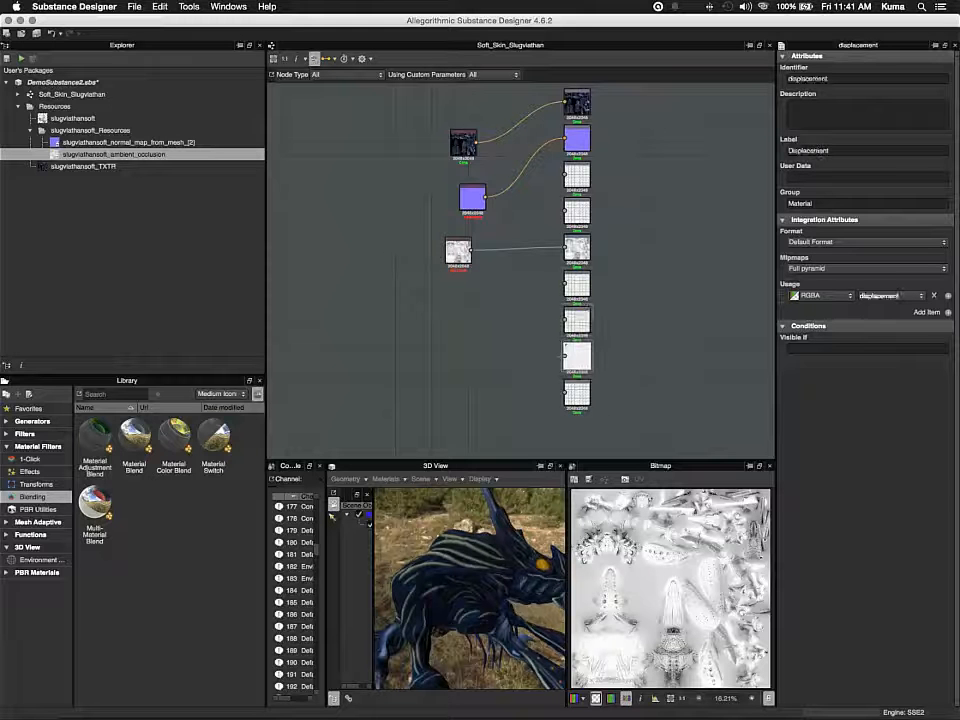
click(564, 391)
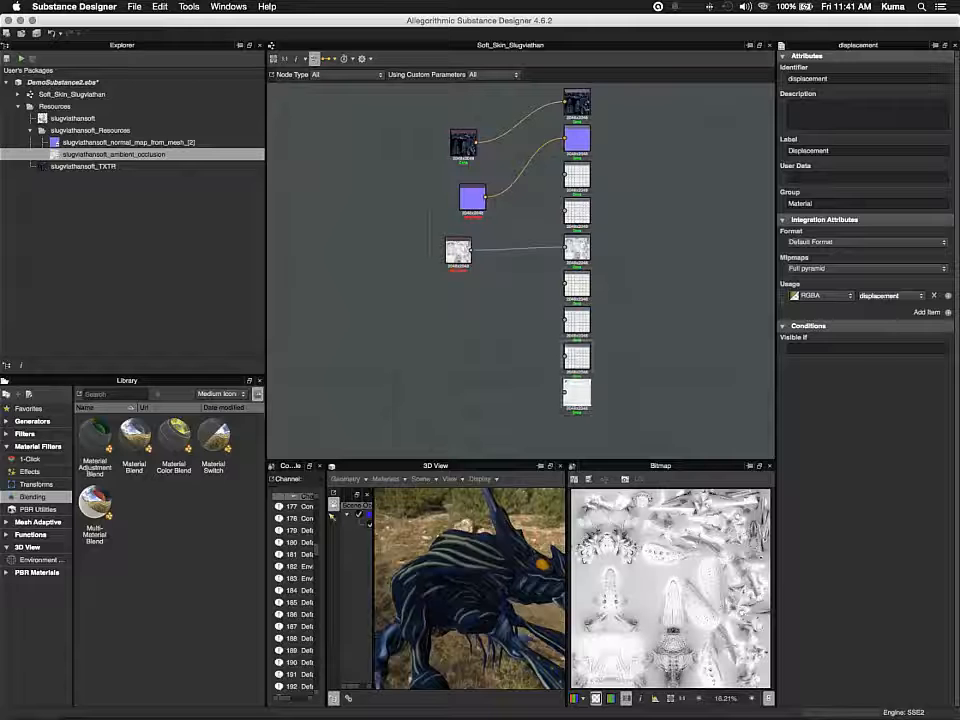
click(565, 356)
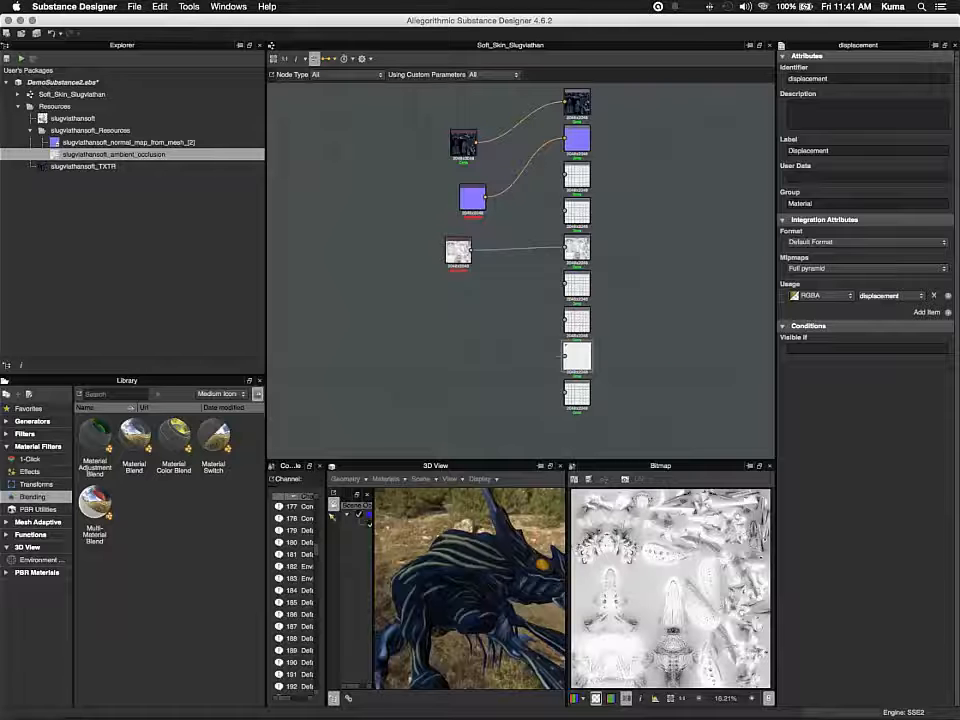
Arrange the texture, normal and ambient occlusion bitmap nodes in a tidy column left of the outputs
drag(472, 197, 454, 203)
drag(463, 143, 445, 143)
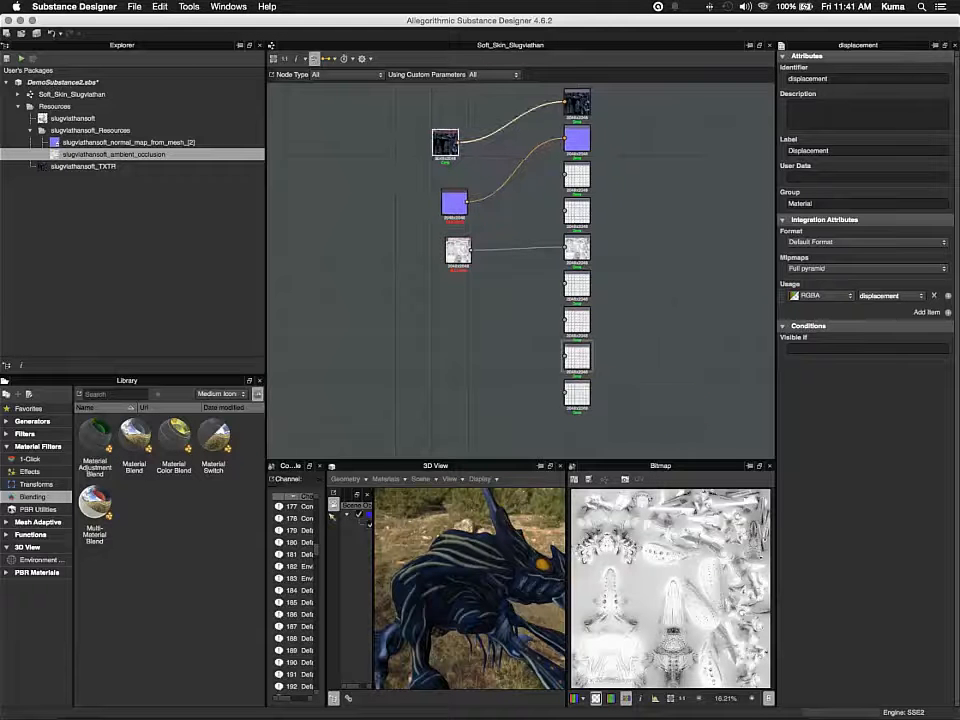
drag(458, 250, 445, 252)
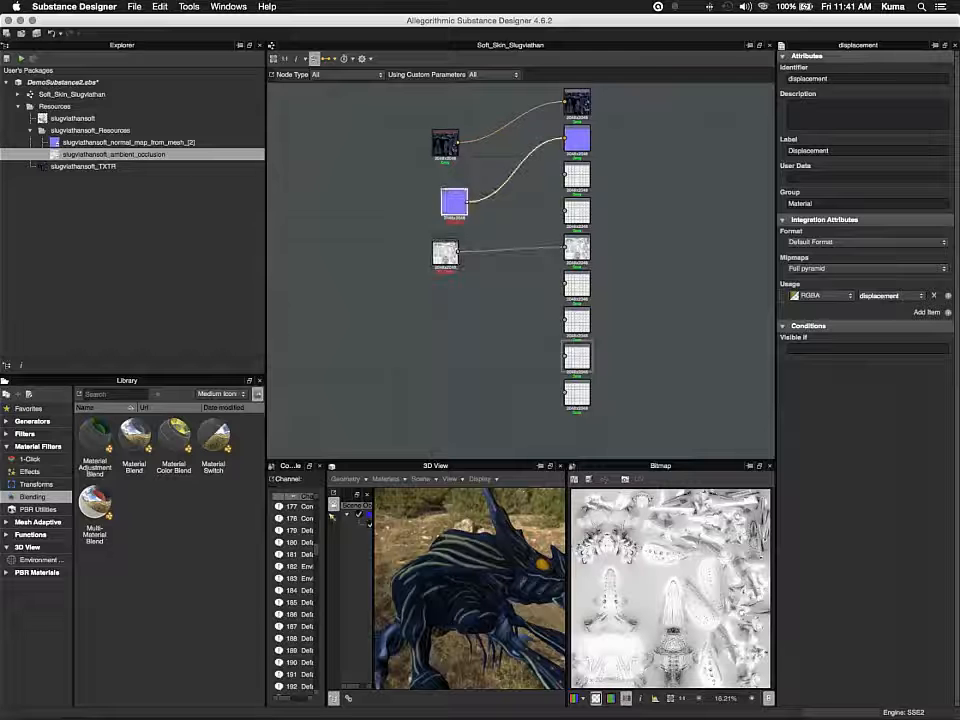
drag(454, 203, 445, 197)
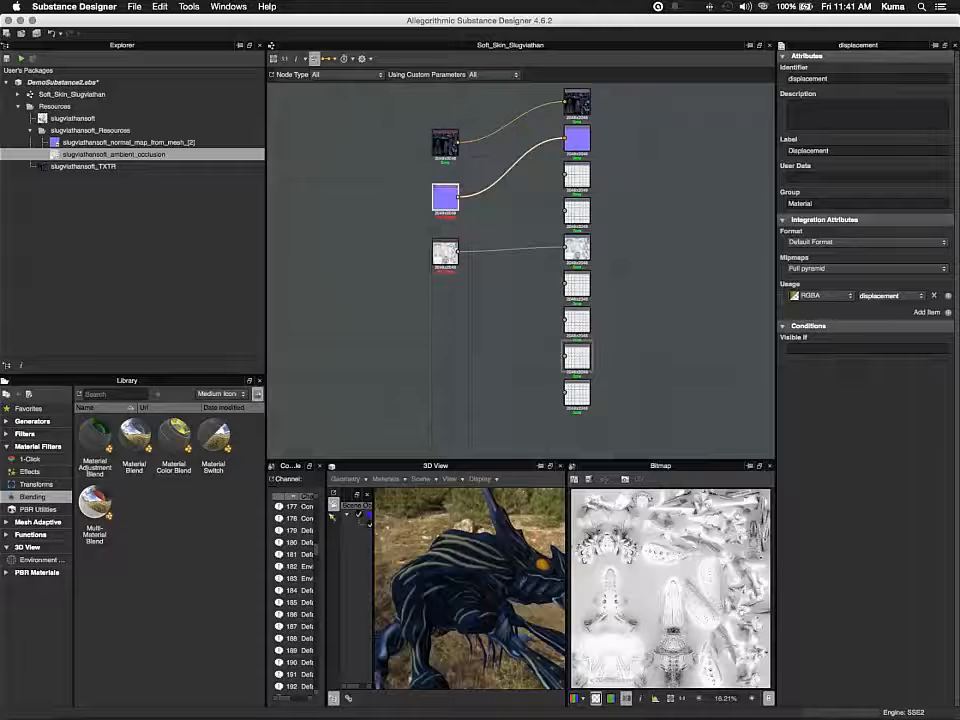
click(577, 176)
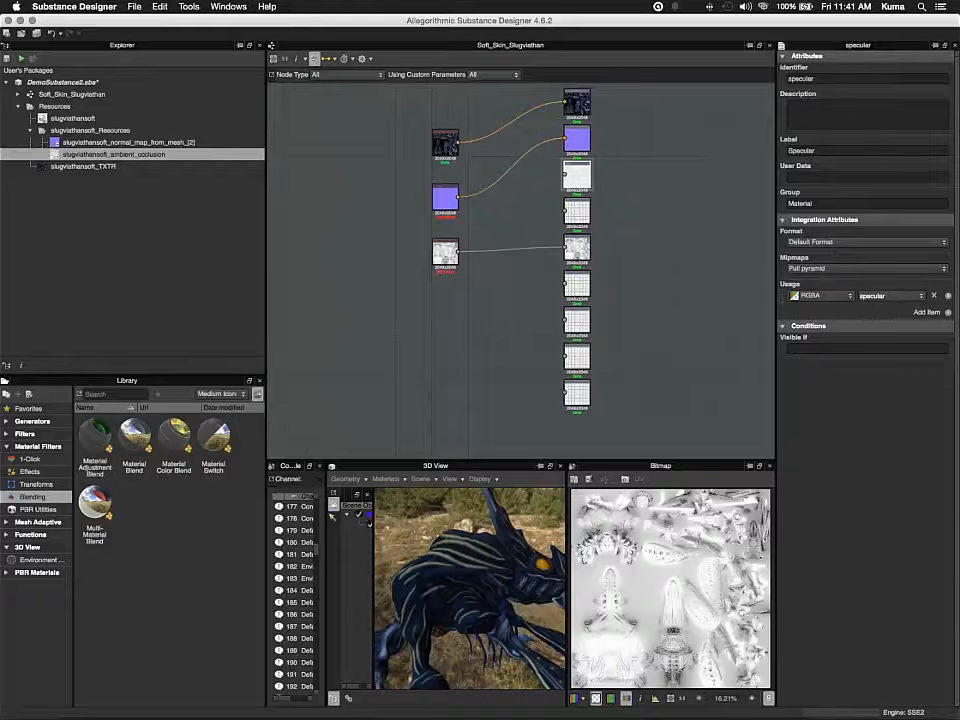
drag(445, 141, 445, 113)
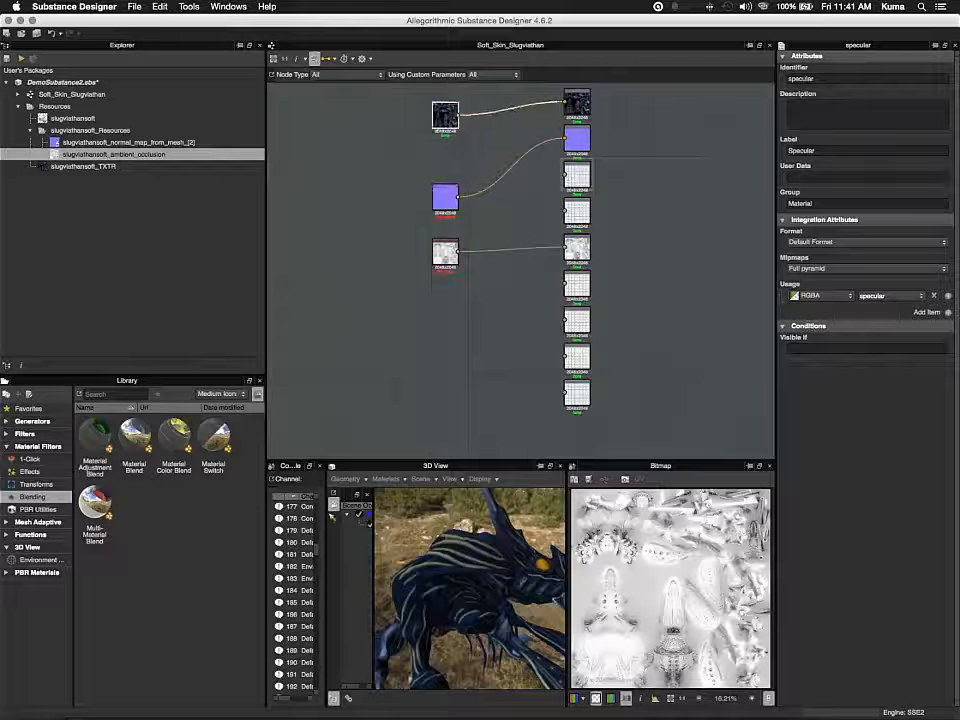
drag(445, 197, 445, 158)
click(445, 252)
drag(445, 252, 445, 222)
click(577, 211)
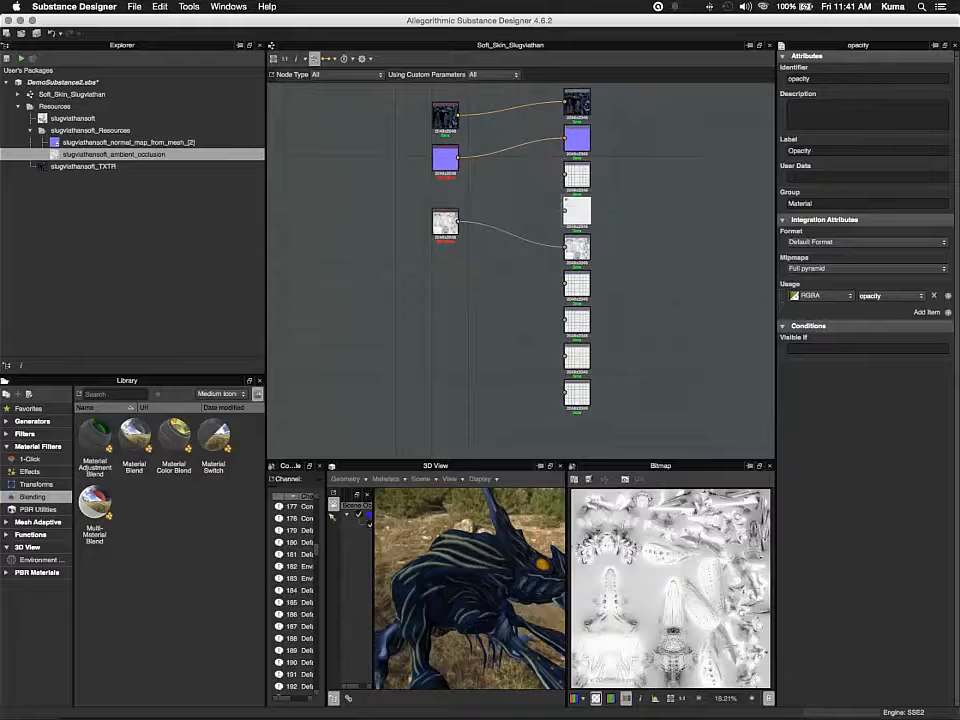
click(577, 285)
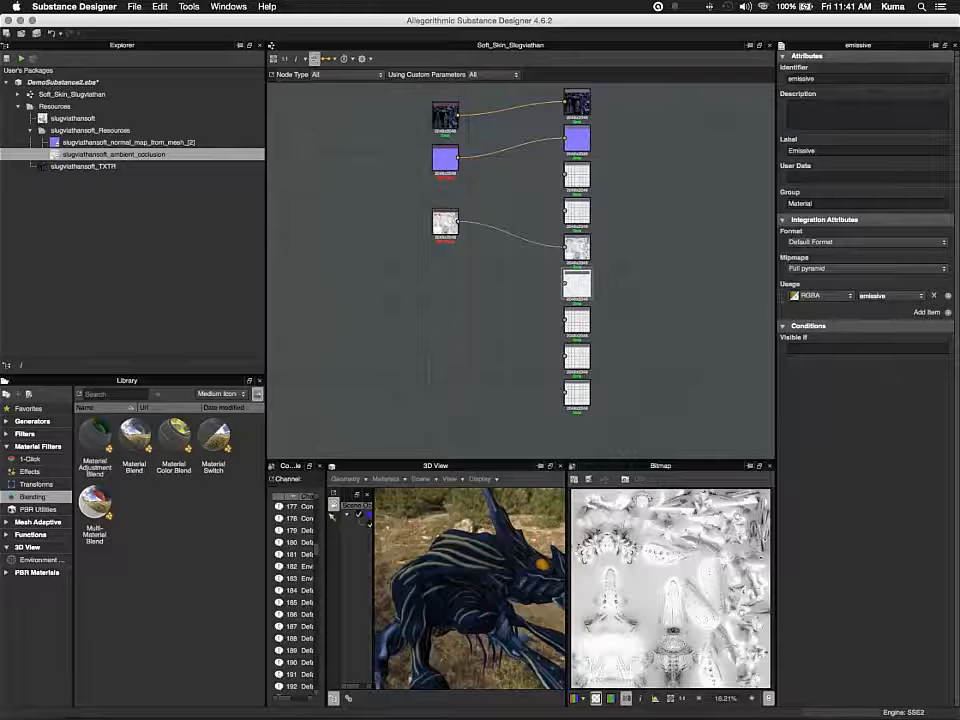
Import emissive.tif from the substance work folder on the Desktop as a bitmap node and place it below the ambient occlusion node
right_click(446, 282)
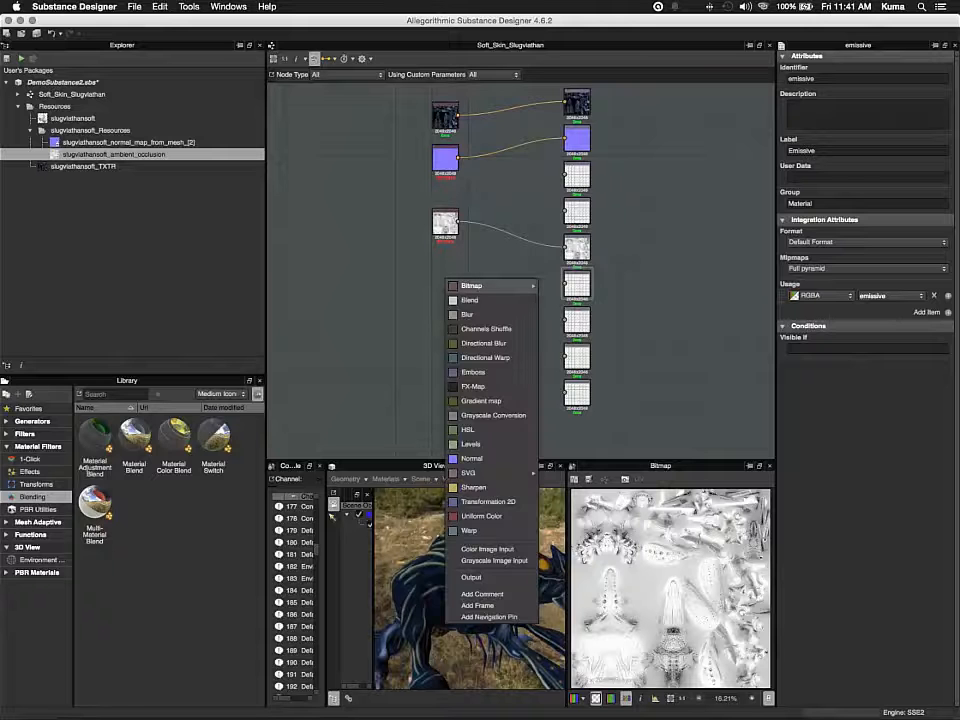
mouse_move(500, 286)
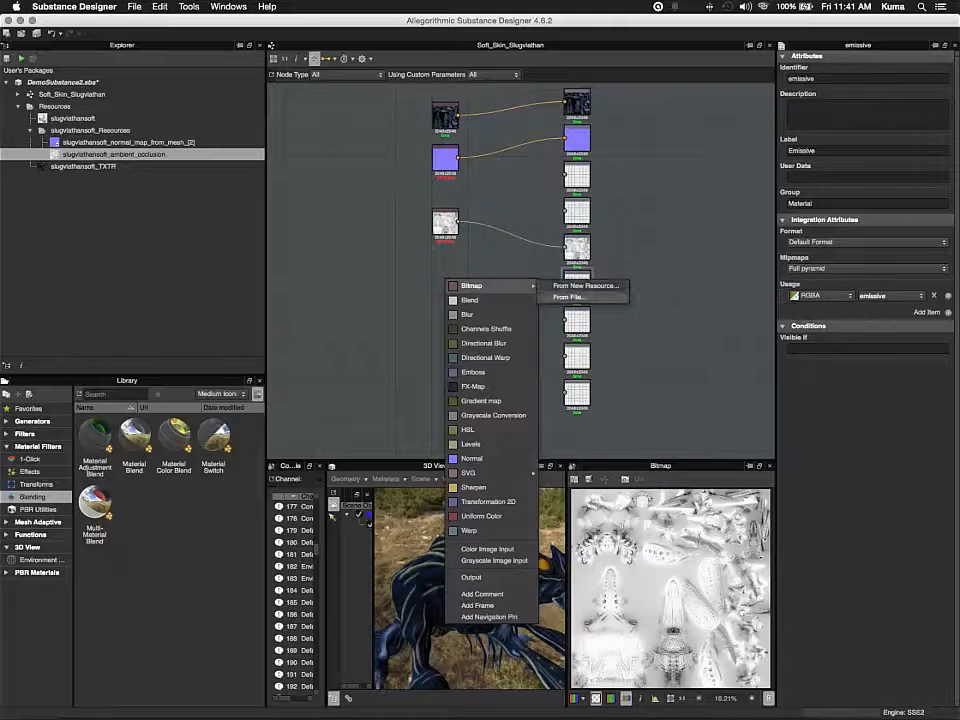
click(570, 297)
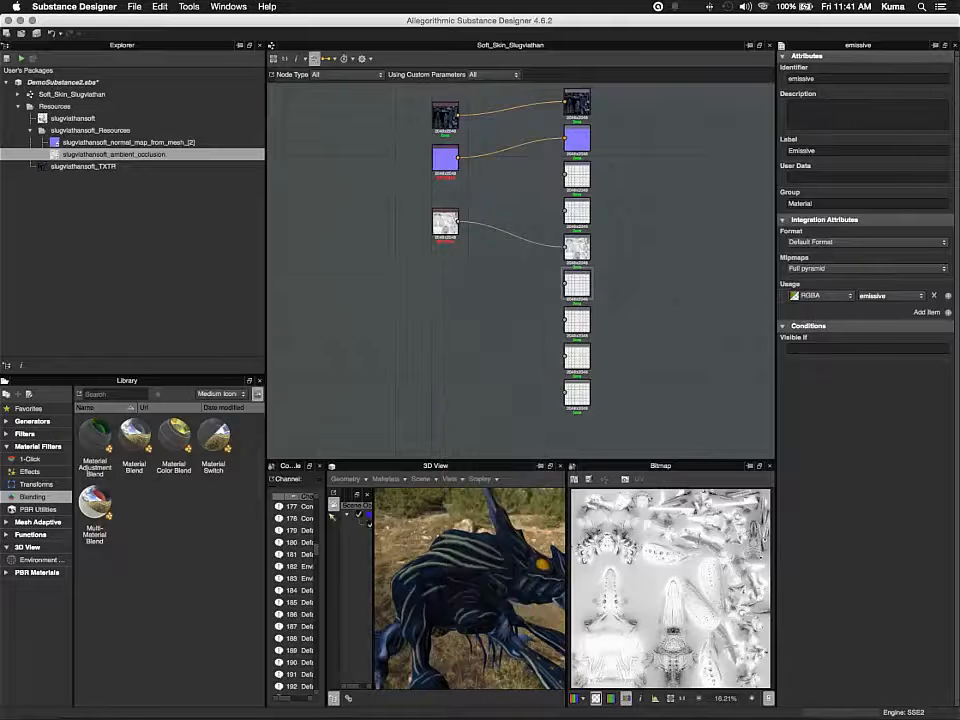
right_click(558, 301)
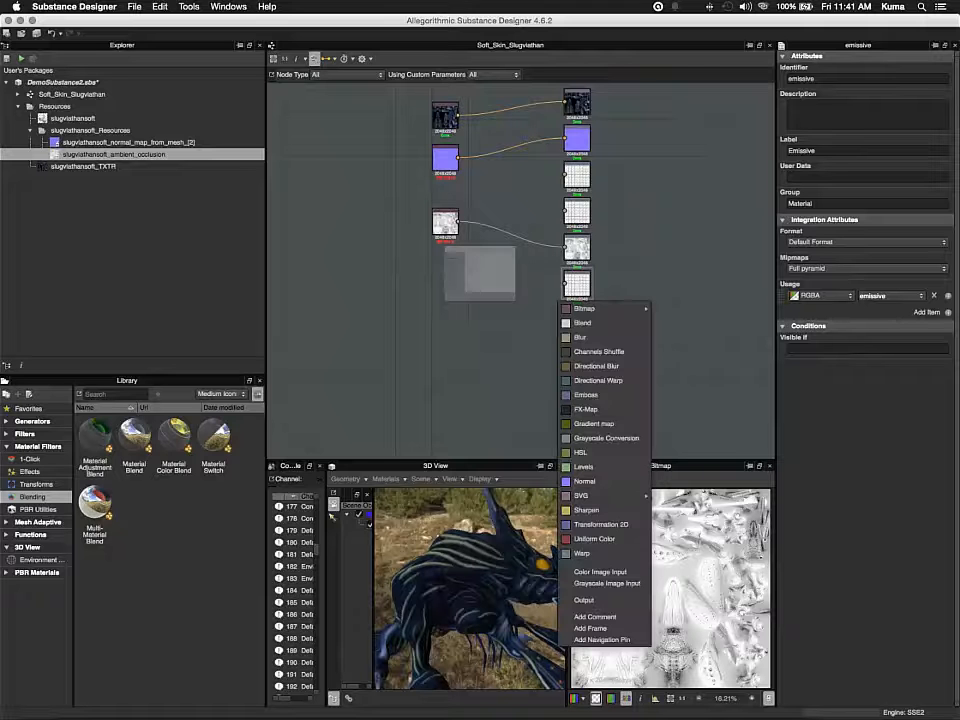
click(307, 292)
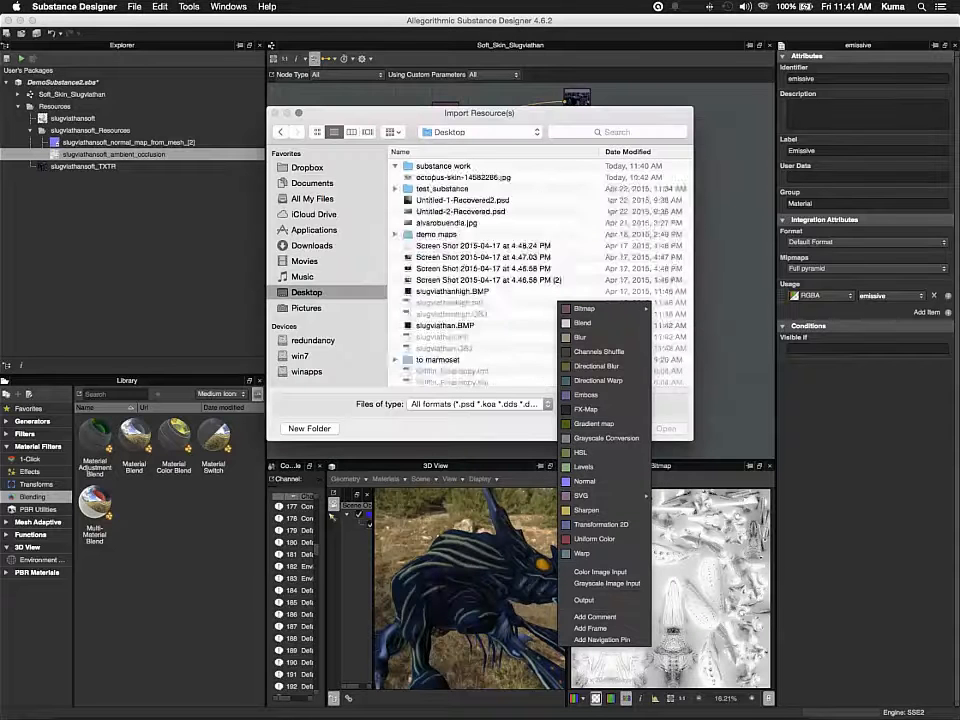
click(395, 166)
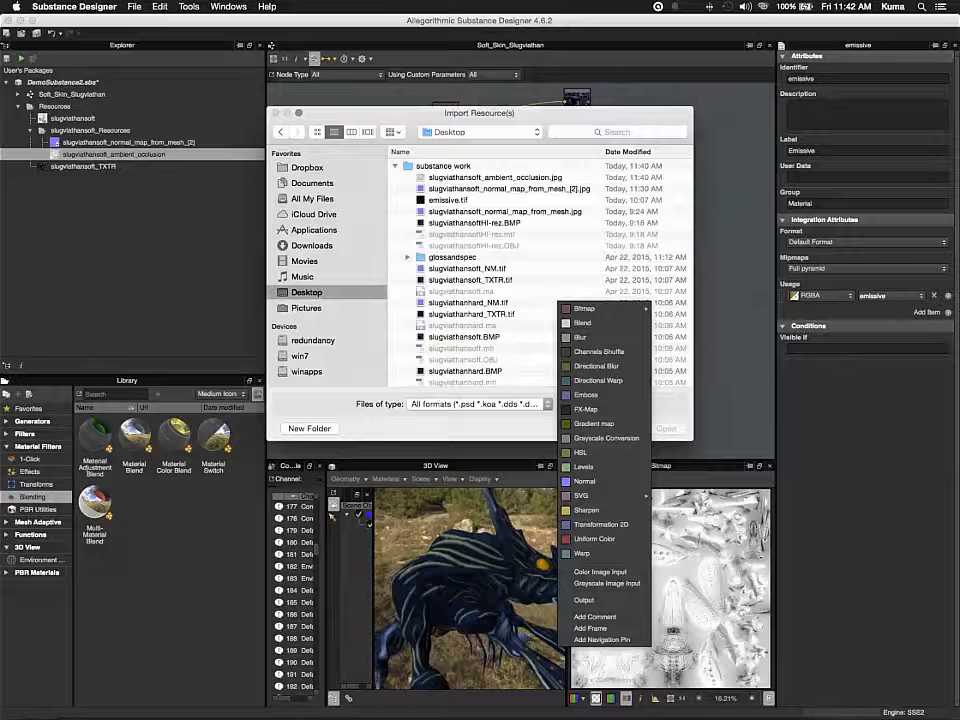
click(448, 200)
click(667, 428)
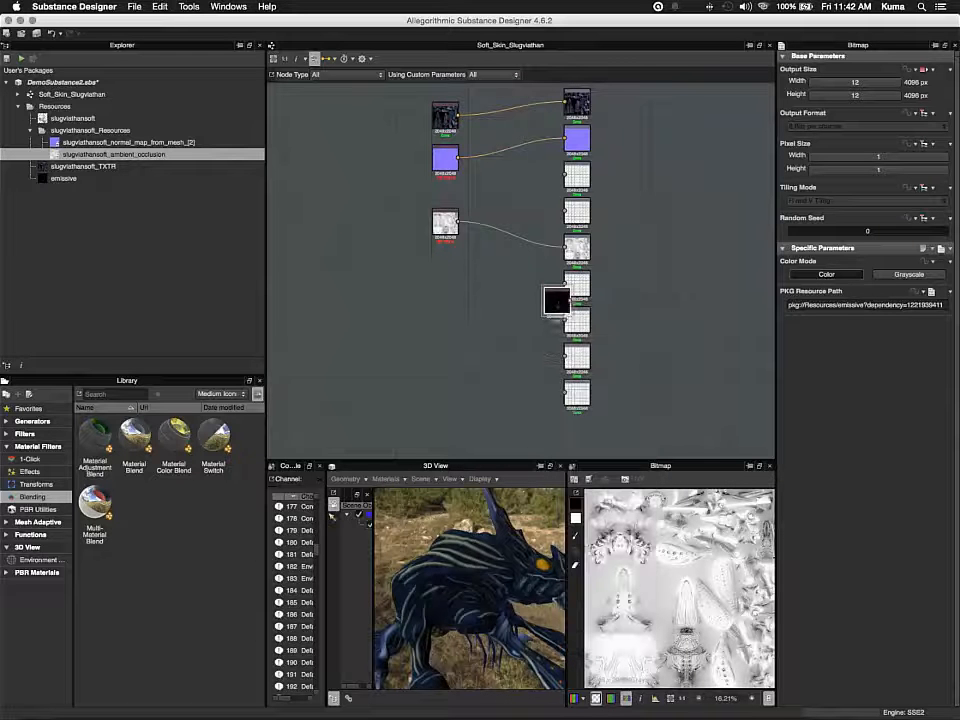
drag(556, 300, 458, 278)
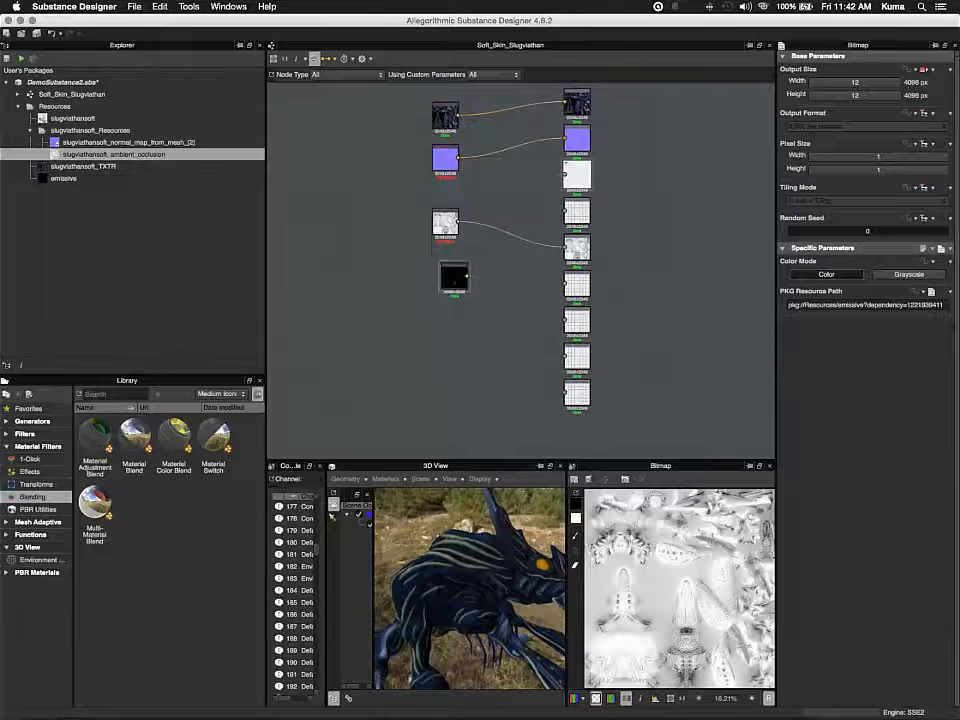
Find the Emissive output node and connect the emissive bitmap node to it
click(570, 175)
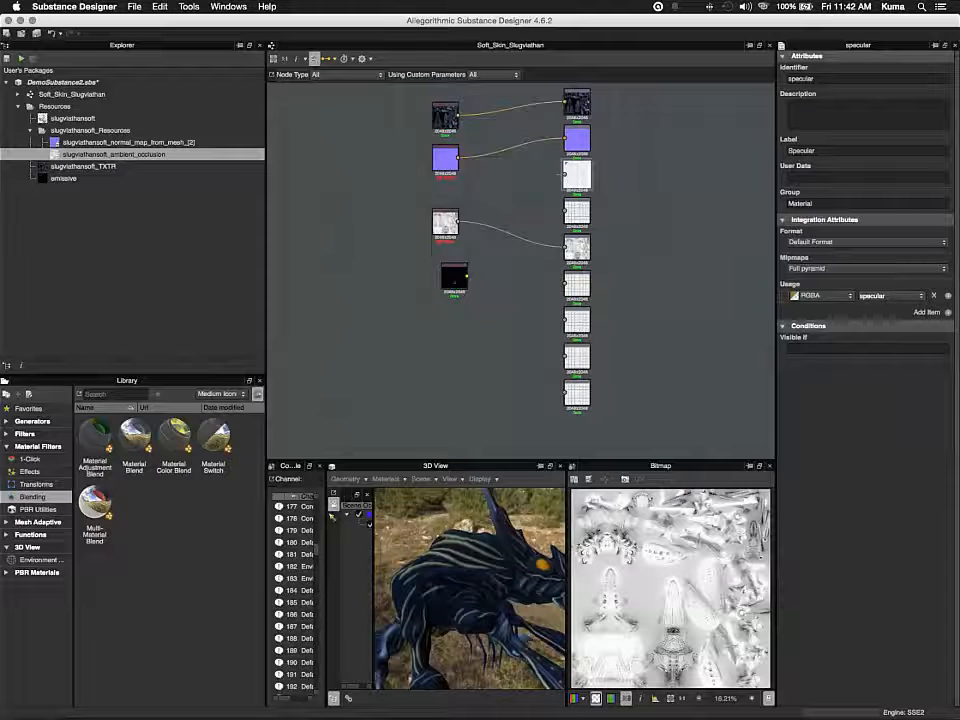
click(573, 208)
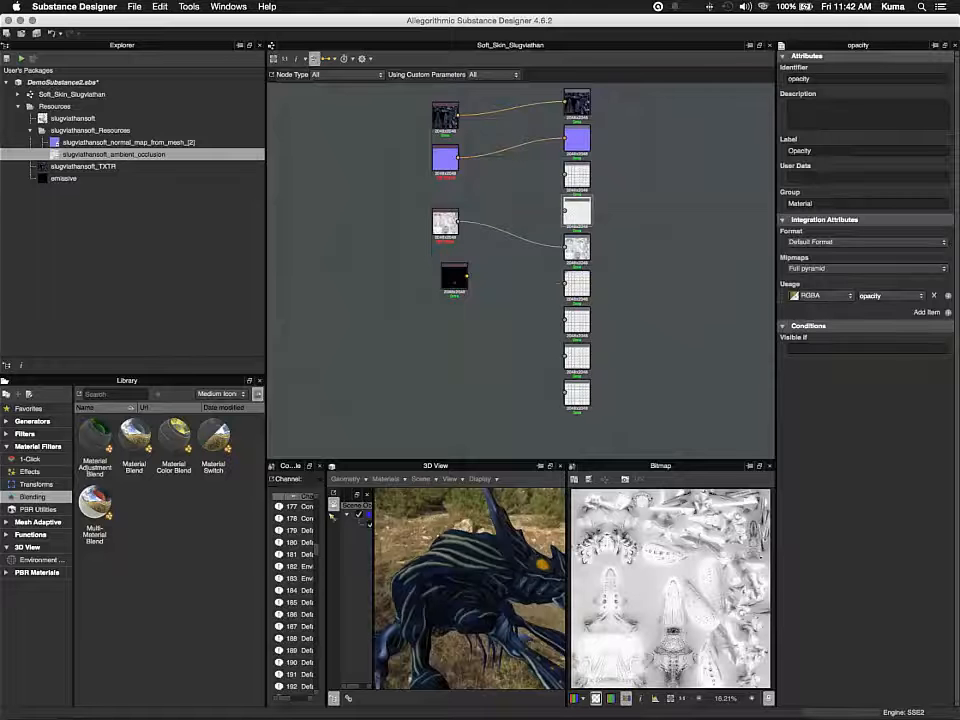
click(563, 283)
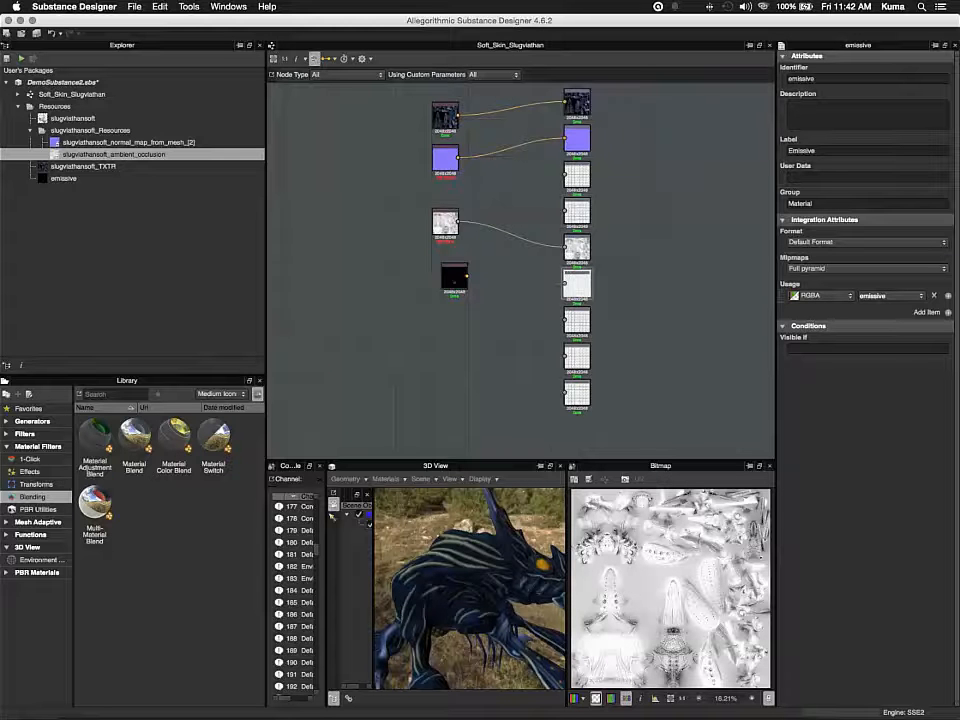
drag(467, 276, 564, 283)
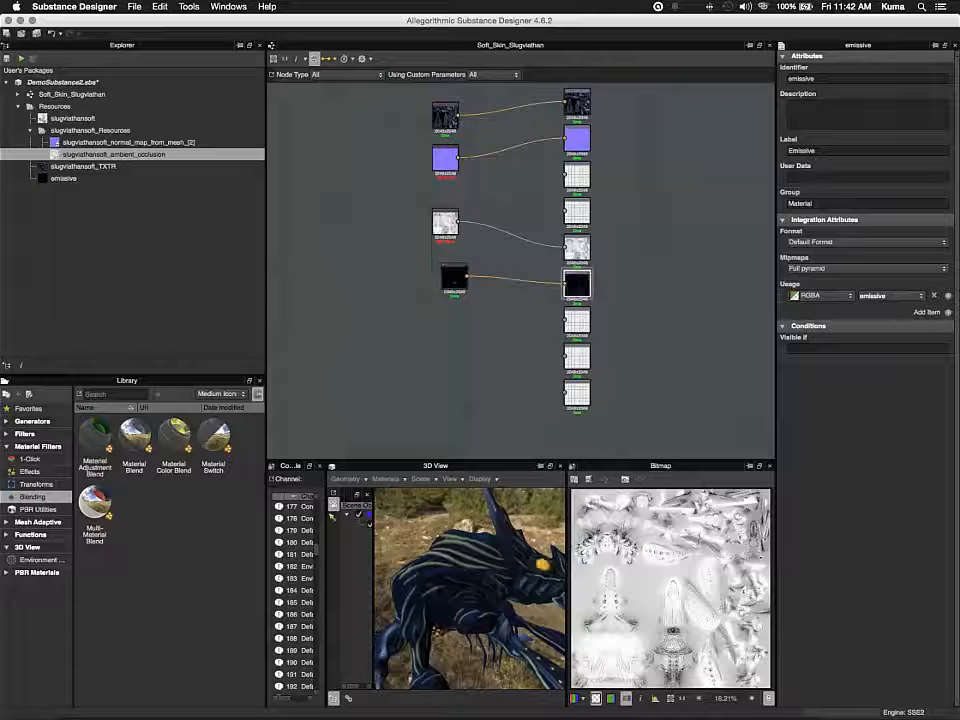
drag(515, 610, 500, 640)
Connect the emissive bitmap node to the Ambient output node as well
click(577, 394)
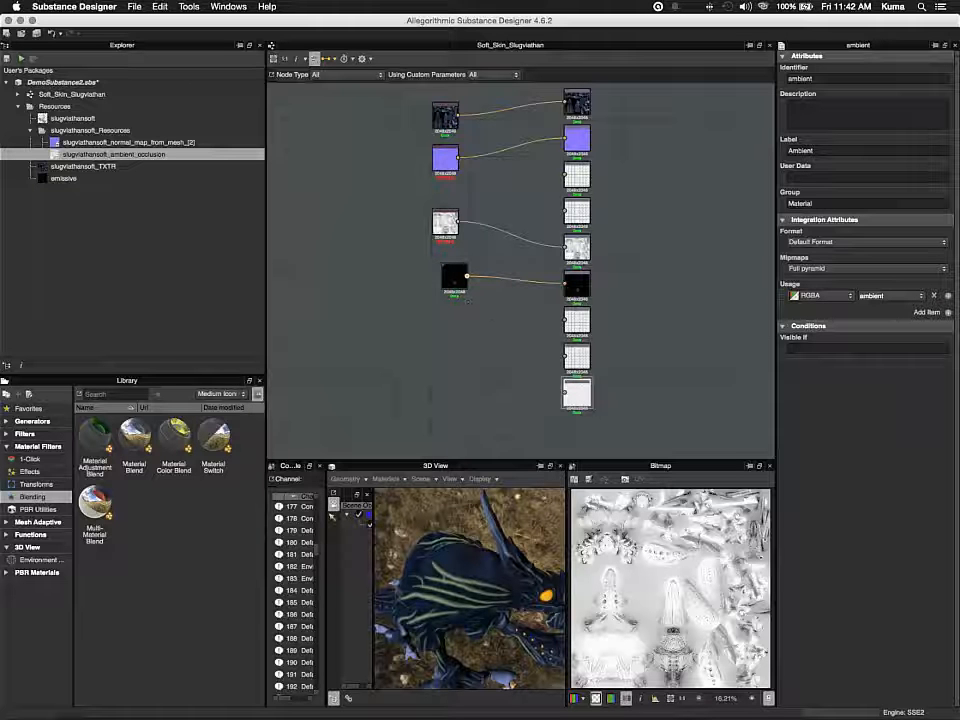
drag(467, 276, 565, 392)
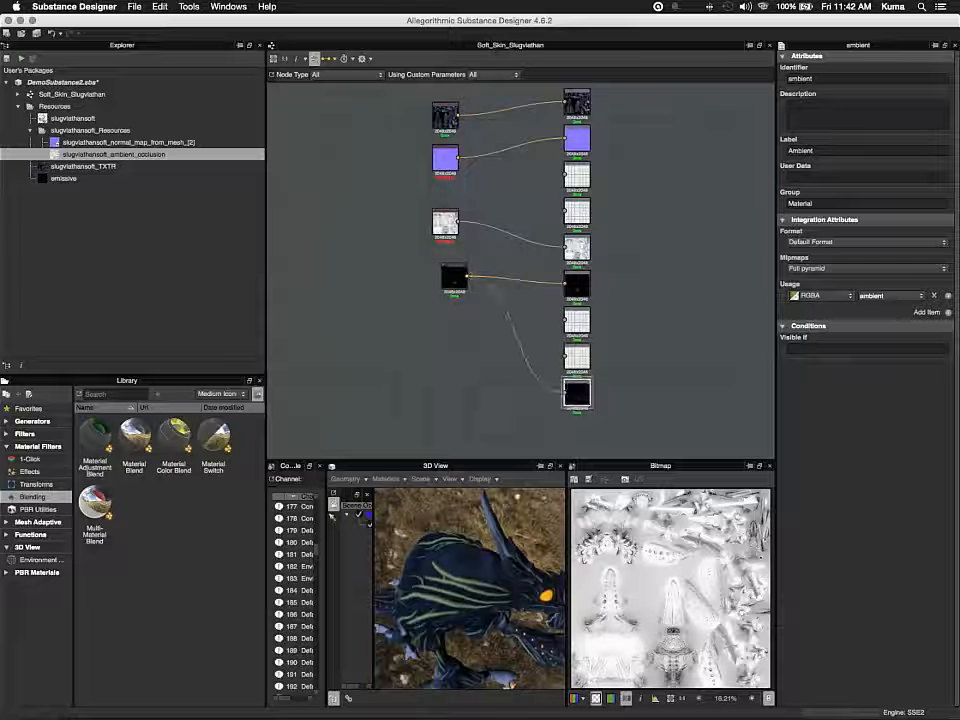
drag(500, 596, 467, 481)
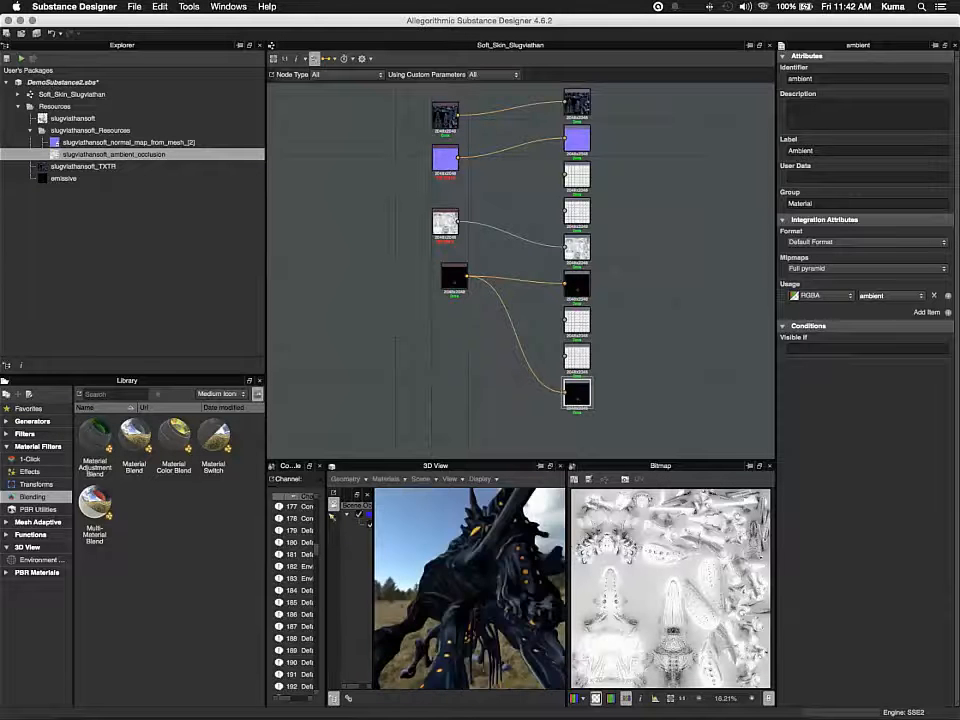